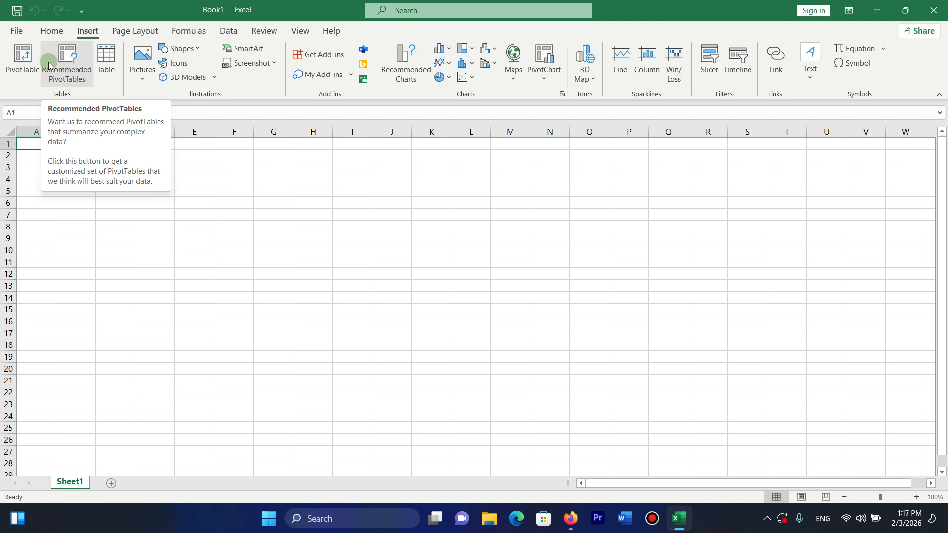
Drag column A's right border to make it slightly wider on the blank sheet.
left_click(53, 155)
left_click(108, 155)
left_click(46, 145)
left_click_drag(56, 131, 53, 131)
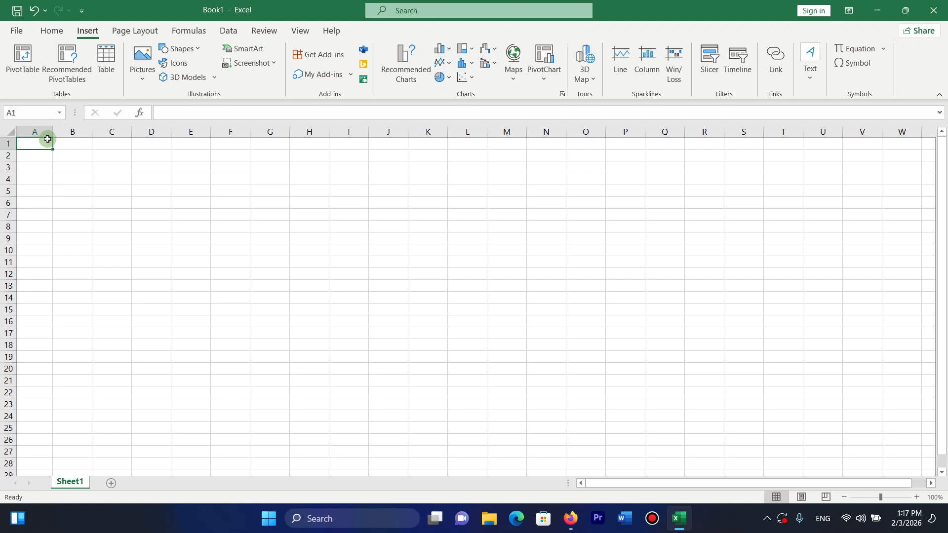
left_click_drag(52, 131, 63, 131)
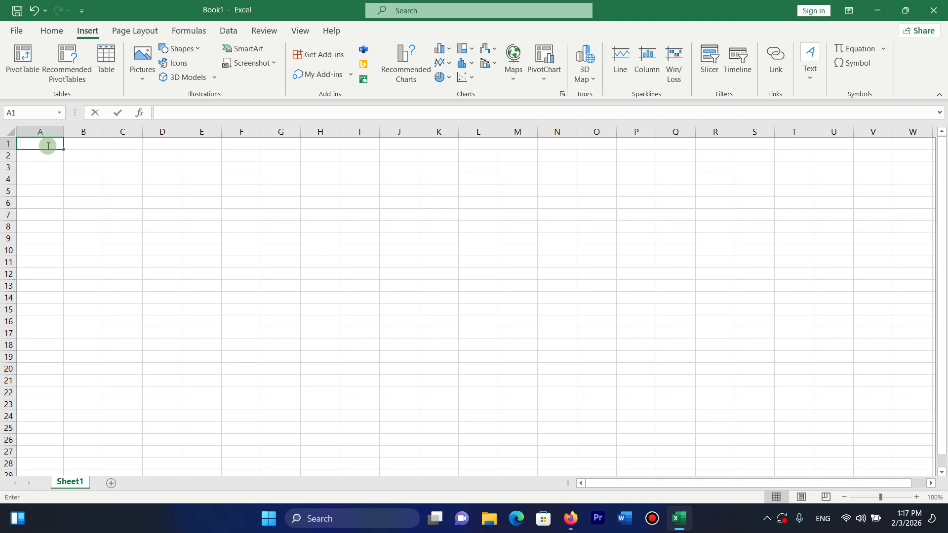
Enter the headers ID, Name, F/Name and P/Number in A1 through D1.
type("D")
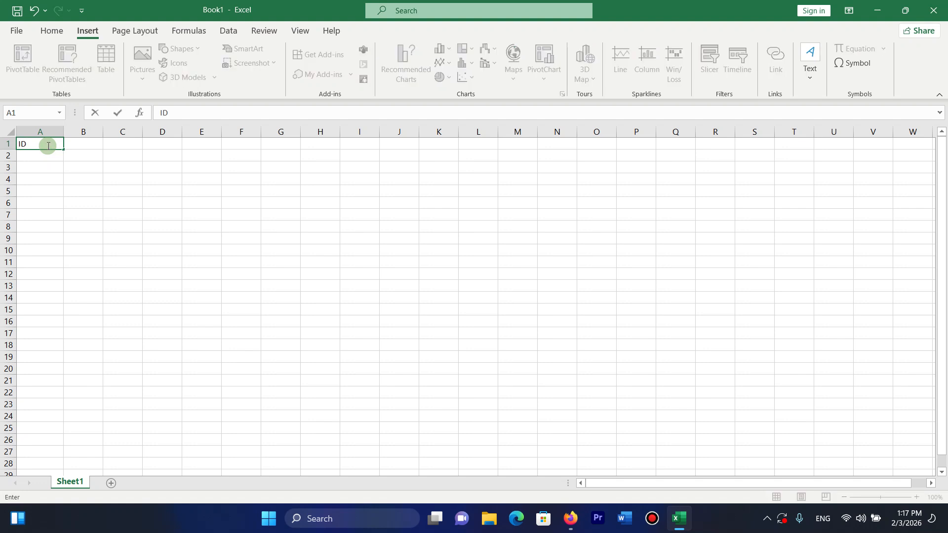
key("Tab")
type("NAm")
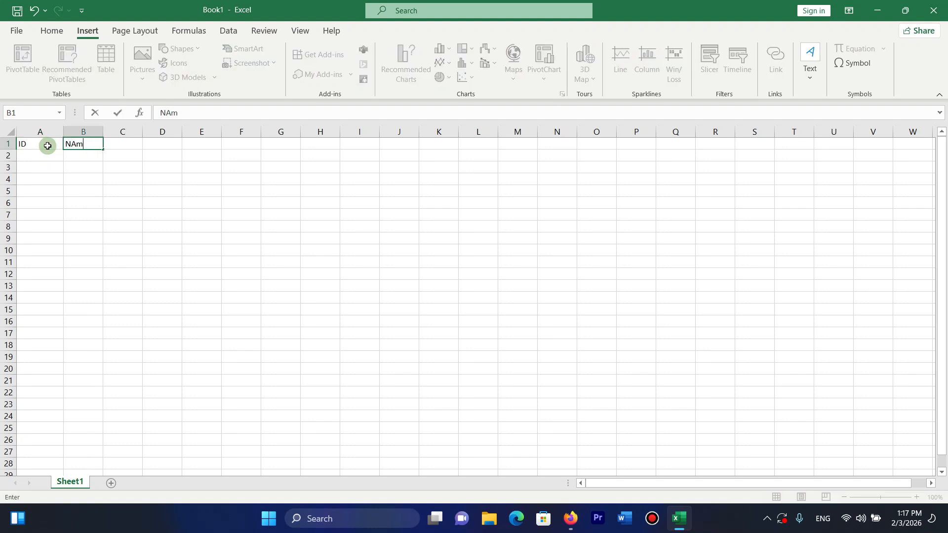
key("Tab")
type("P")
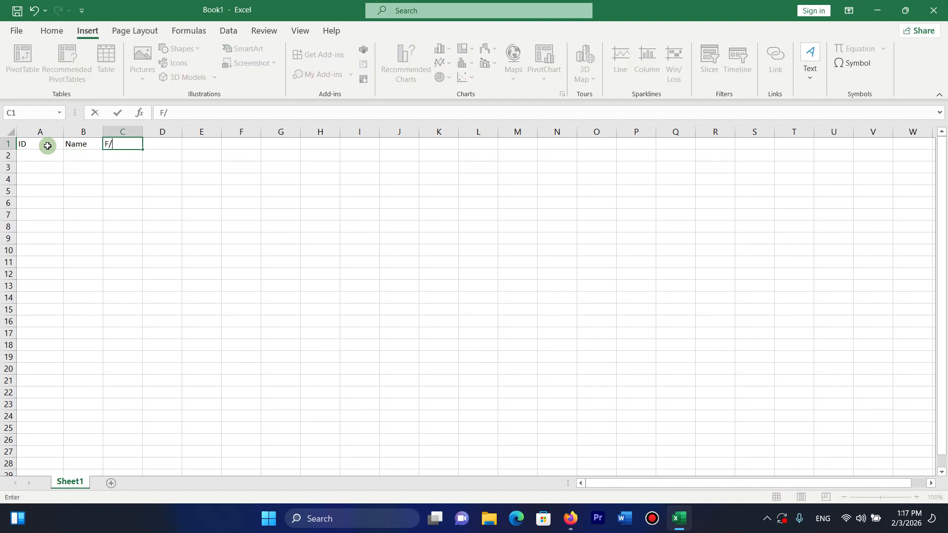
key("Tab")
type("F")
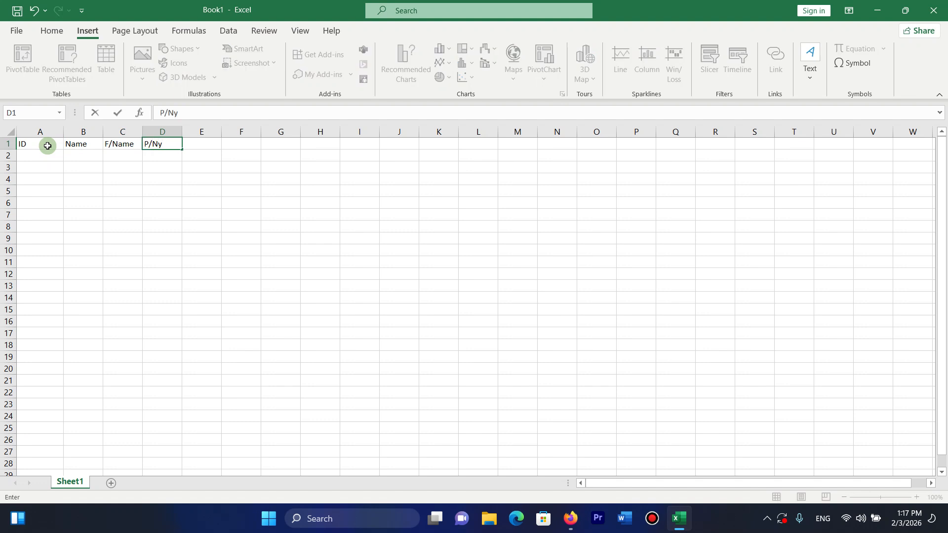
key("Tab")
key("Page_Down")
key("Page_Up")
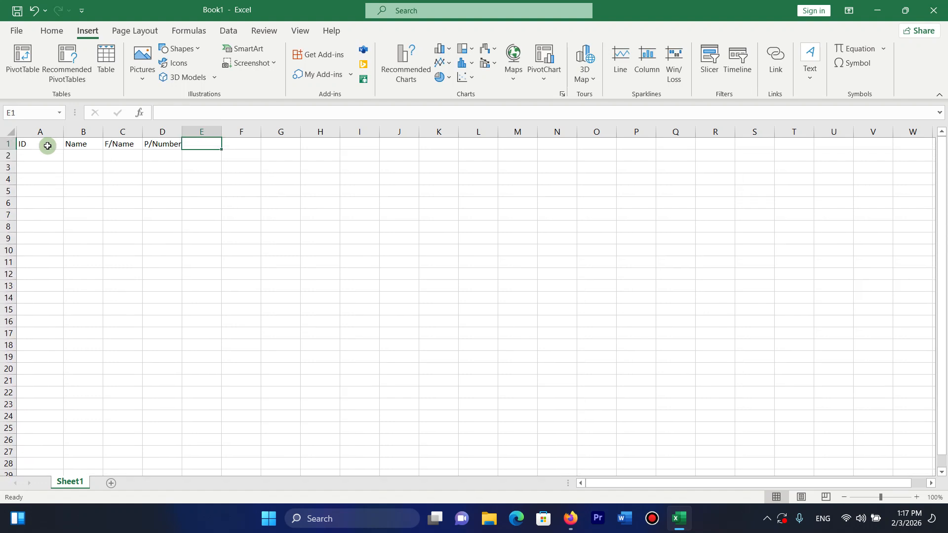
Enter Fee, Adm, Total, Slip No and Teacher Name in E1:I1, correcting the Adm header.
type("Fee")
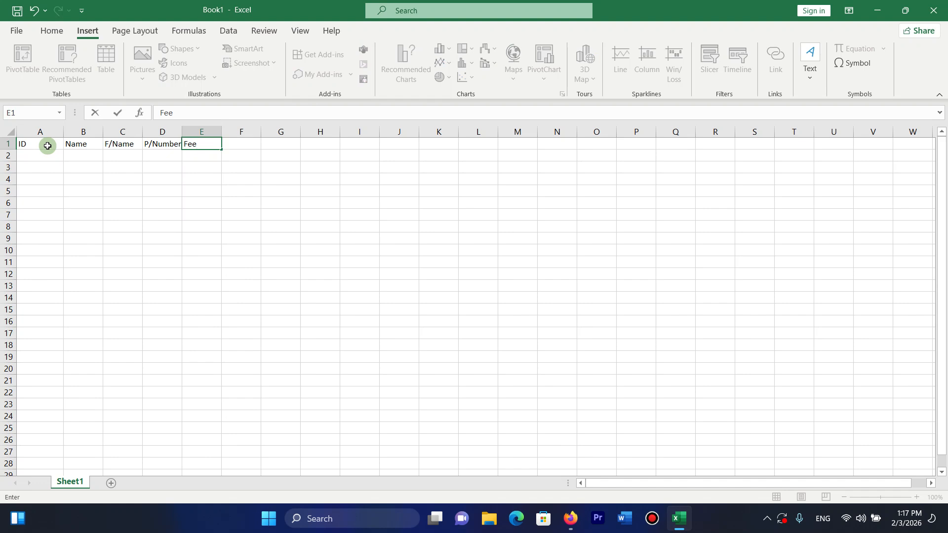
key("Tab")
type("AD")
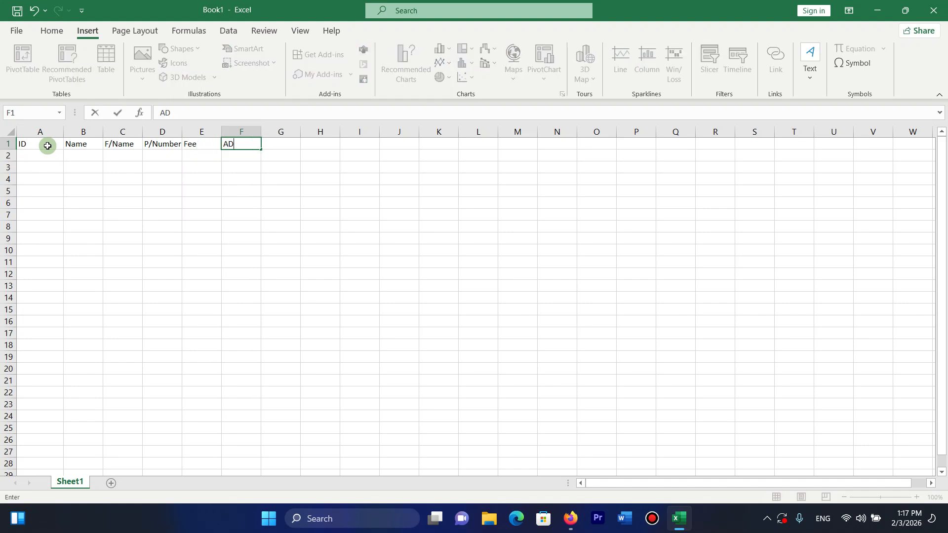
key("Tab")
key("shift+Tab")
key("F2")
key("BackSpace")
key("BackSpace")
key("Tab")
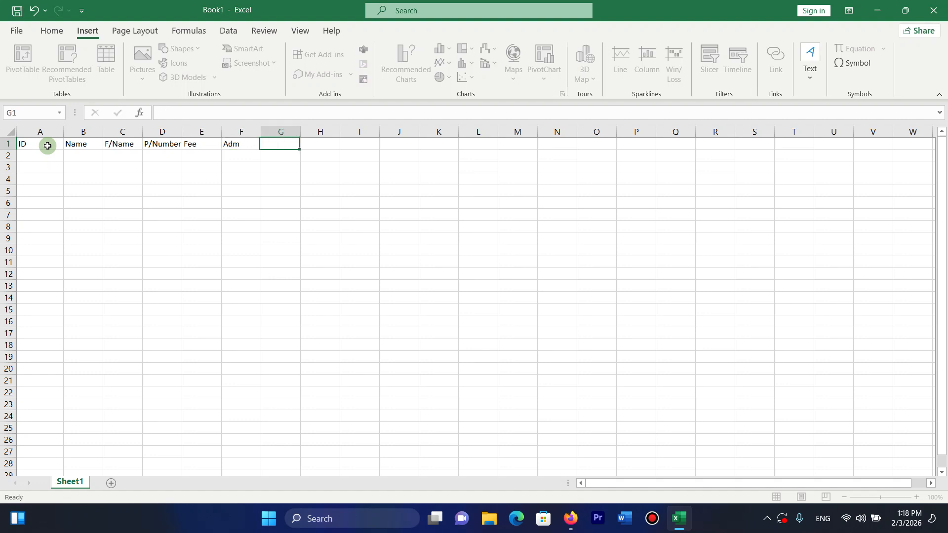
type("Total")
key("Tab")
type("S")
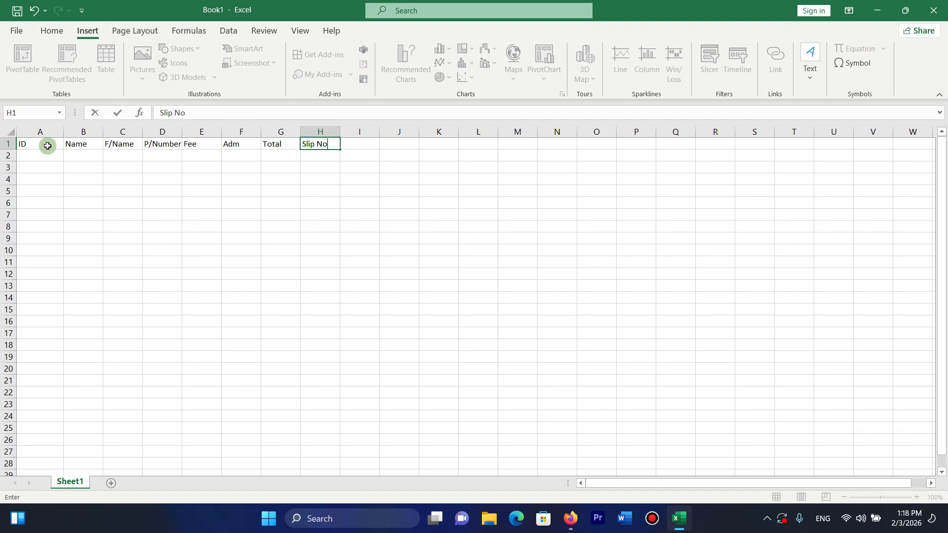
type("lip No")
key("Tab")
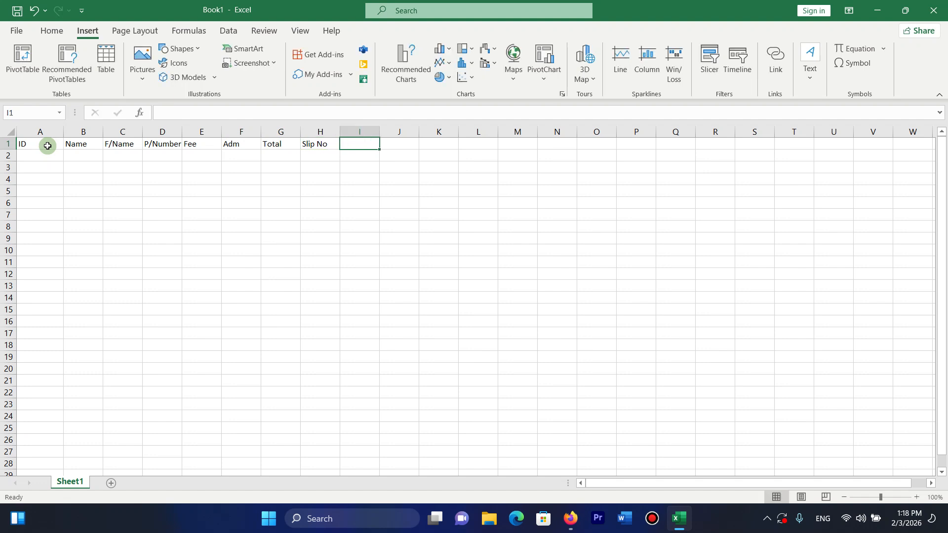
type("Te")
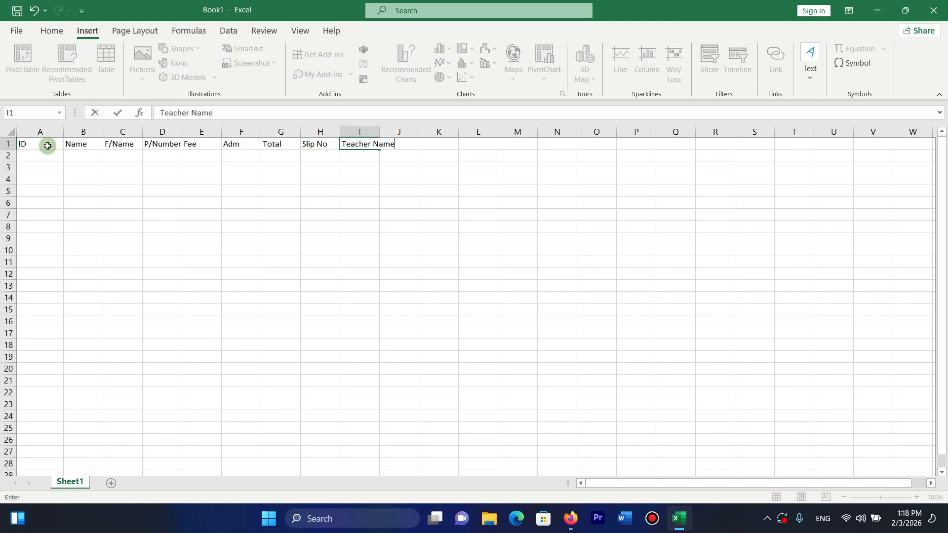
type("acher Name")
key("Tab")
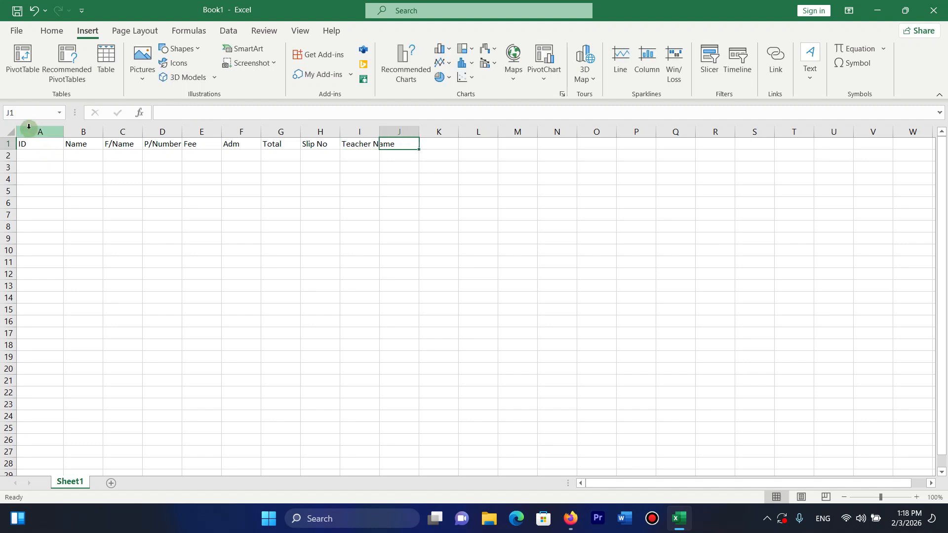
Narrow column A and widen columns B–I so all headers fit, then select A1:I26.
left_click_drag(381, 132, 406, 132)
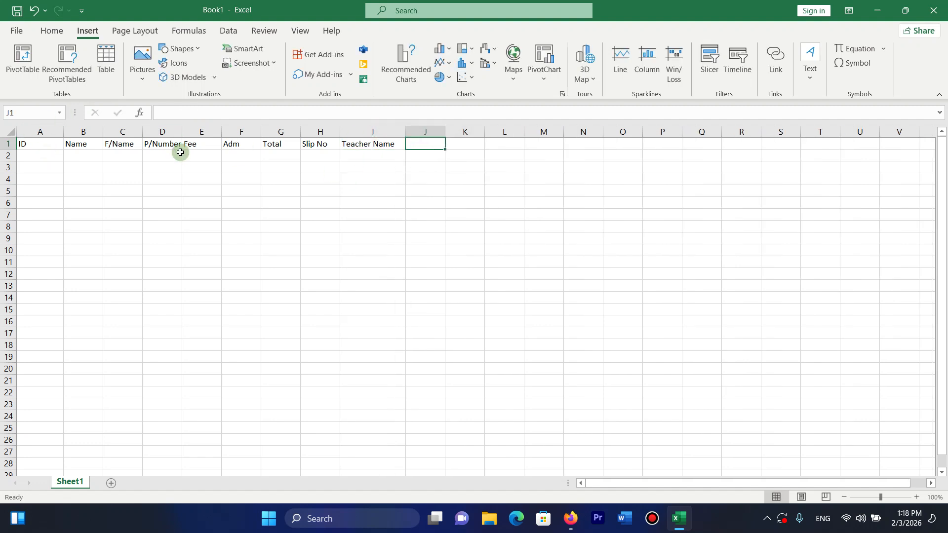
left_click_drag(63, 132, 544, 132)
left_click(538, 142)
left_click_drag(609, 132, 626, 132)
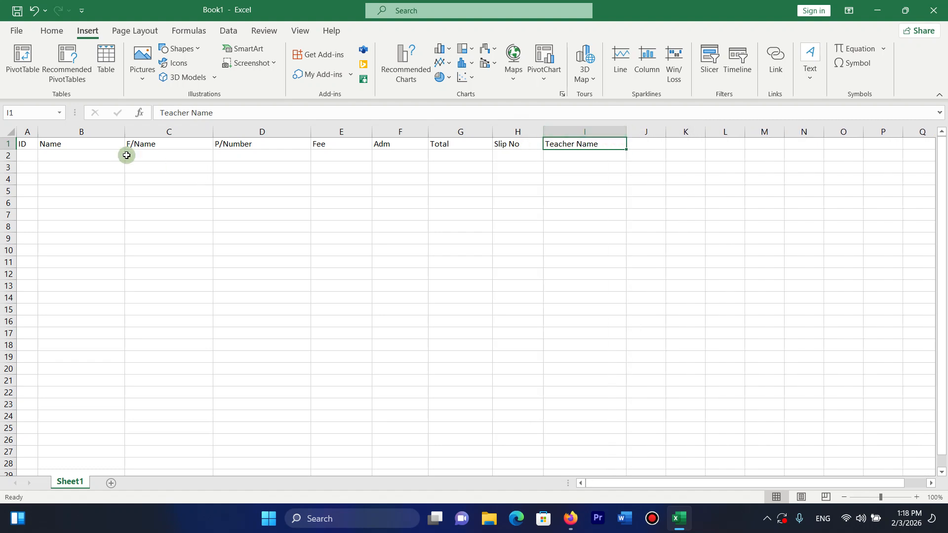
left_click_drag(26, 143, 617, 441)
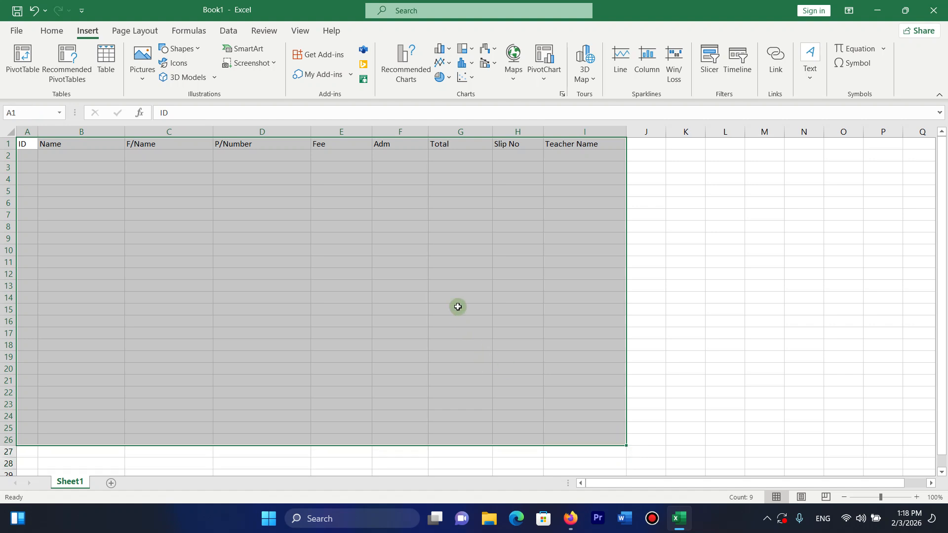
Centre the selected table text horizontally and vertically, and give A1:I26 All Borders.
left_click(53, 31)
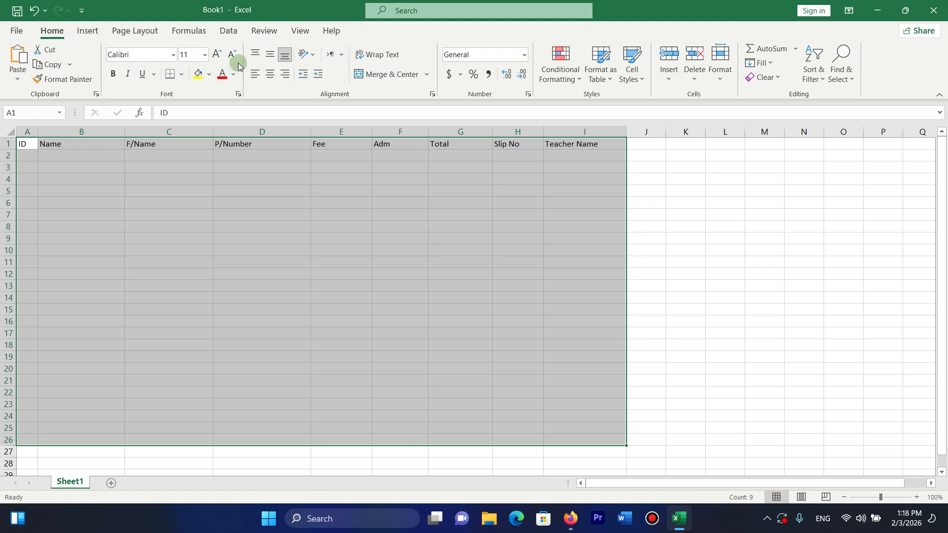
left_click(269, 72)
left_click(267, 61)
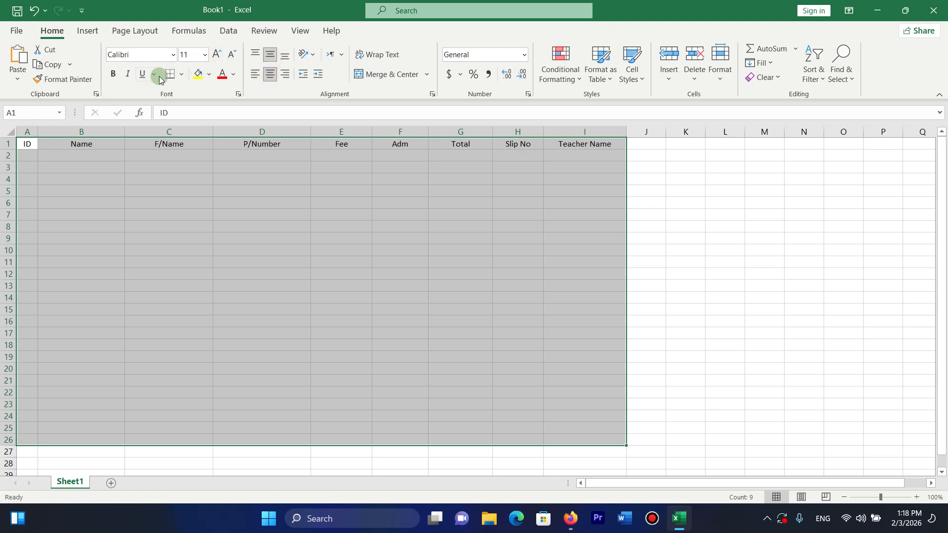
left_click(182, 74)
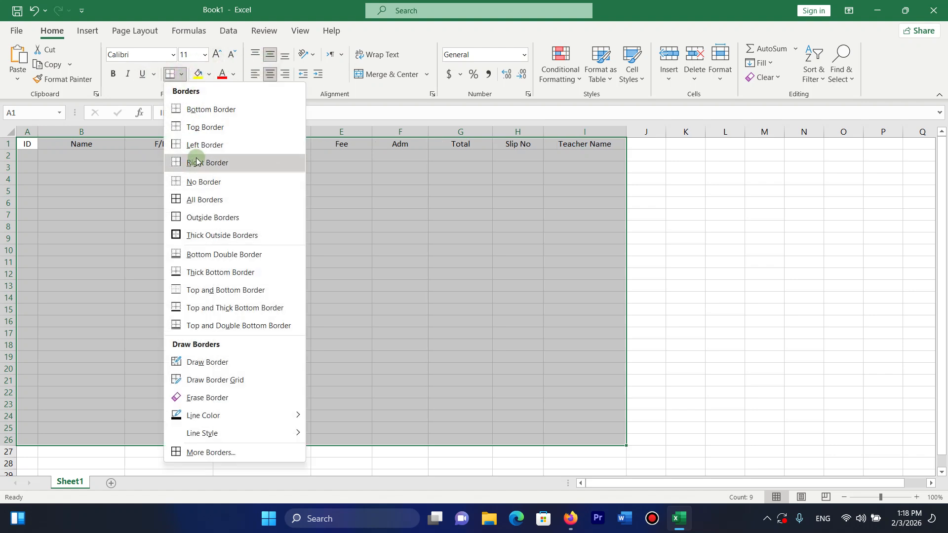
left_click(190, 200)
Make header row 1 taller, bold and yellow-filled, and enter 1 in A2.
left_click_drag(8, 150, 572, 138)
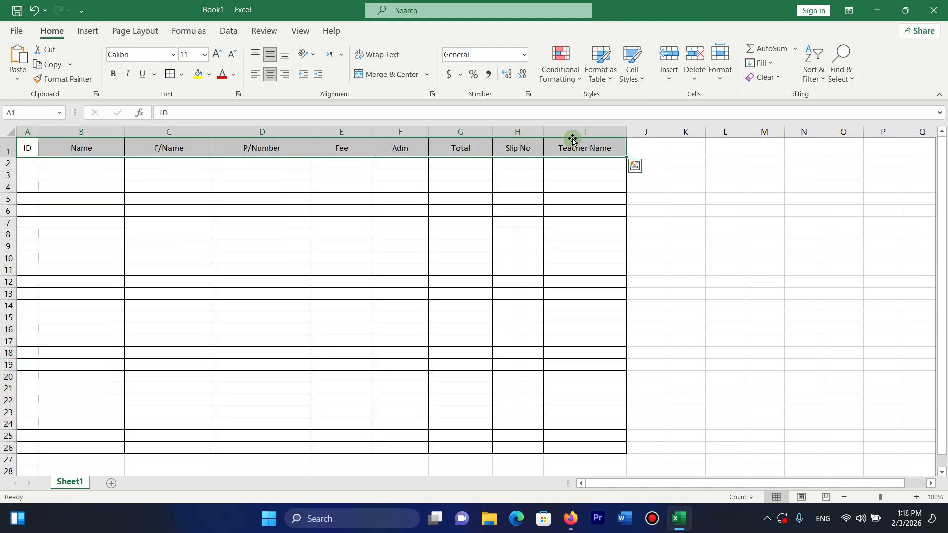
key("ctrl+b")
left_click(198, 74)
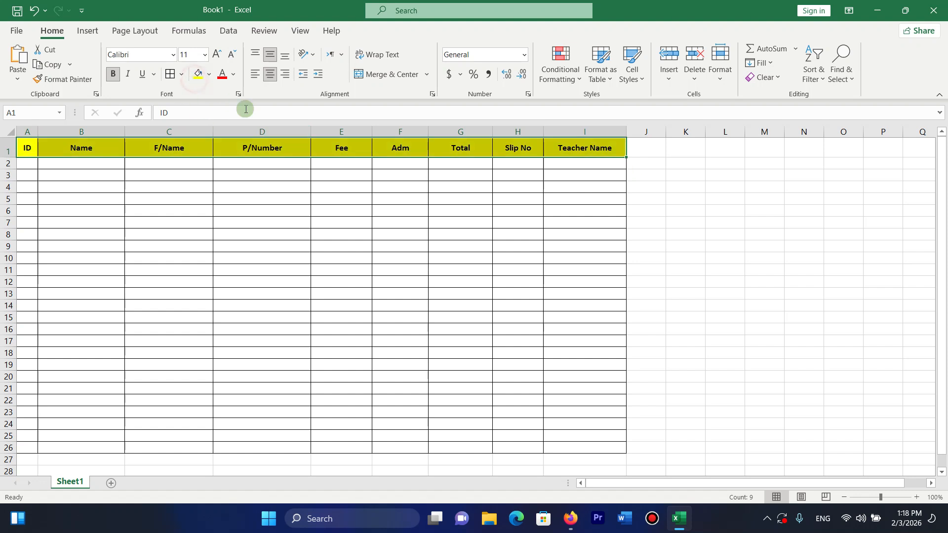
left_click(30, 164)
type("1")
key("Return")
left_click(29, 165)
Fill the ID series 1–25 down to A26 and widen column B.
left_click_drag(37, 169, 37, 451)
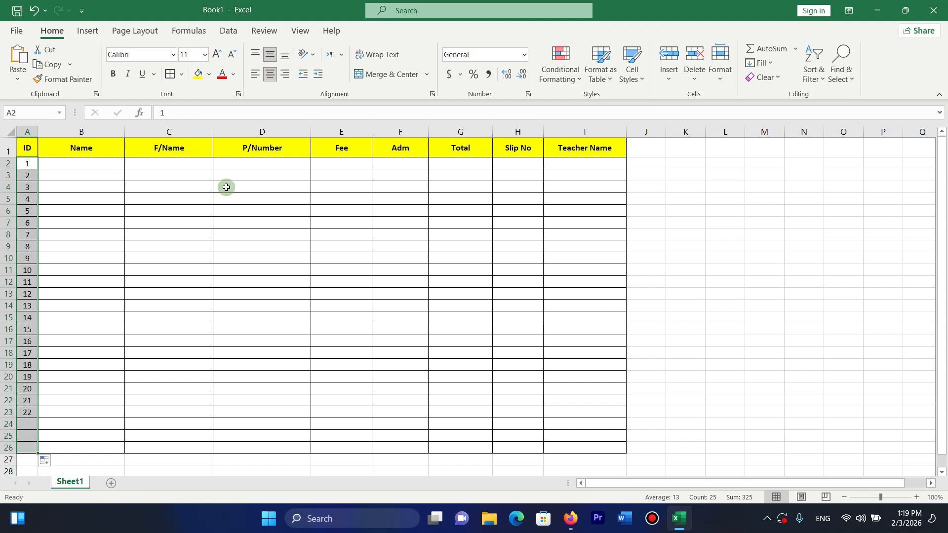
left_click_drag(124, 132, 142, 133)
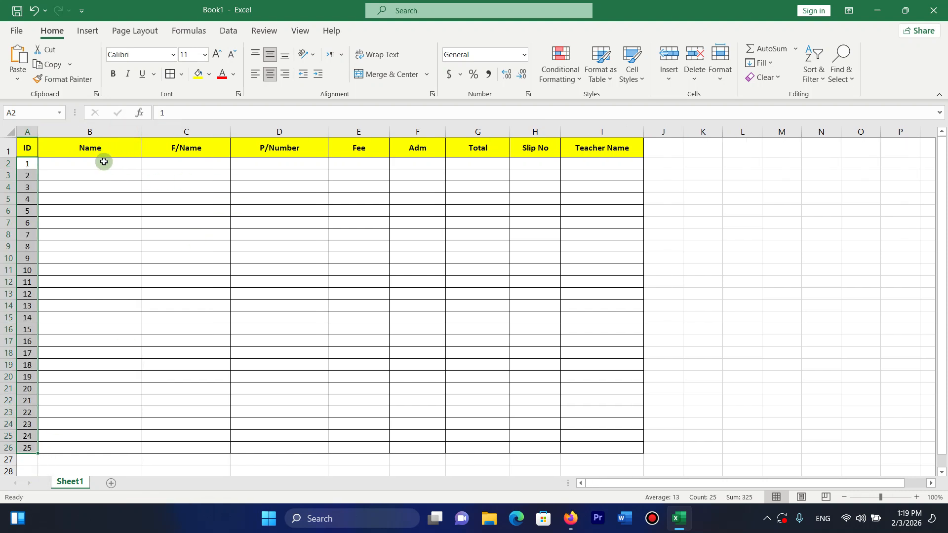
left_click(101, 165)
Type the first thirteen student names into B2 through B14.
type("Ahmad")
key("Return")
type("Khan")
key("Return")
type("Jna")
key("Return")
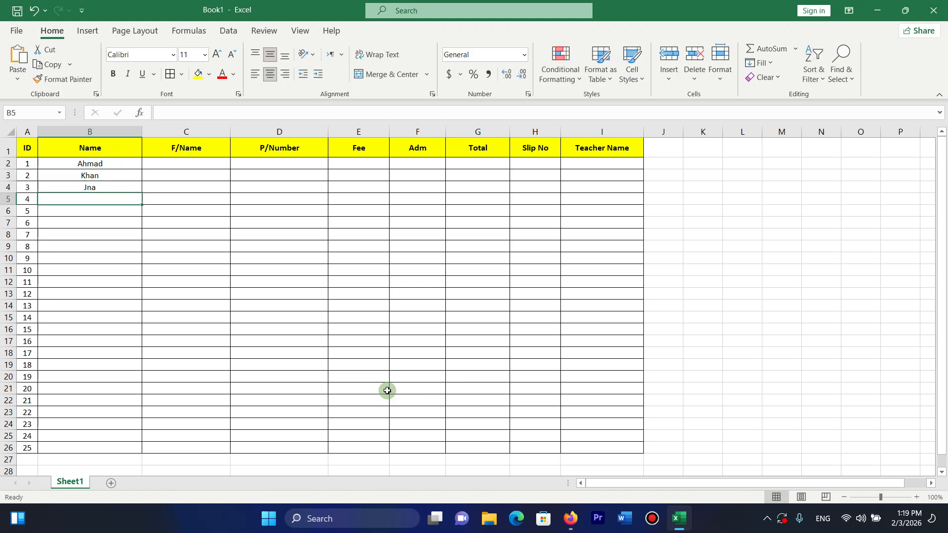
type("noo")
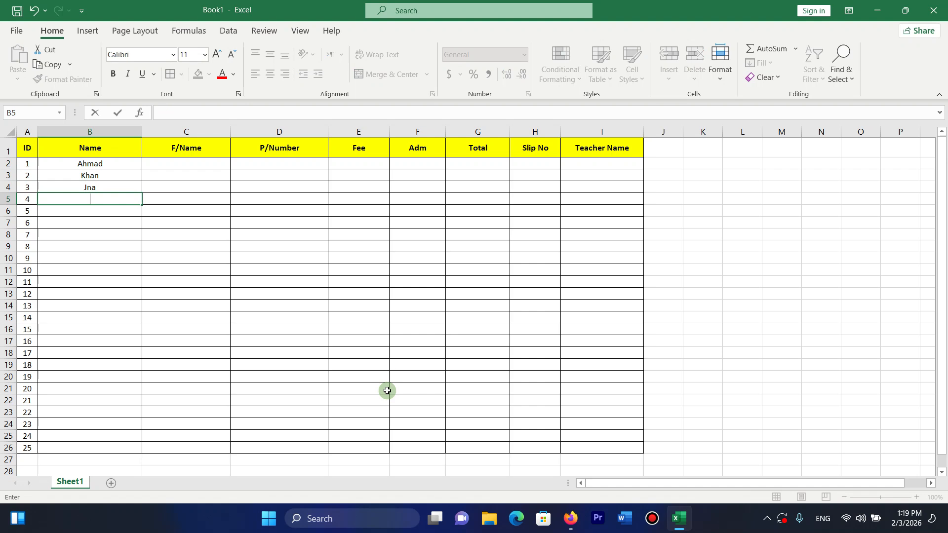
key("Return")
type("Ali")
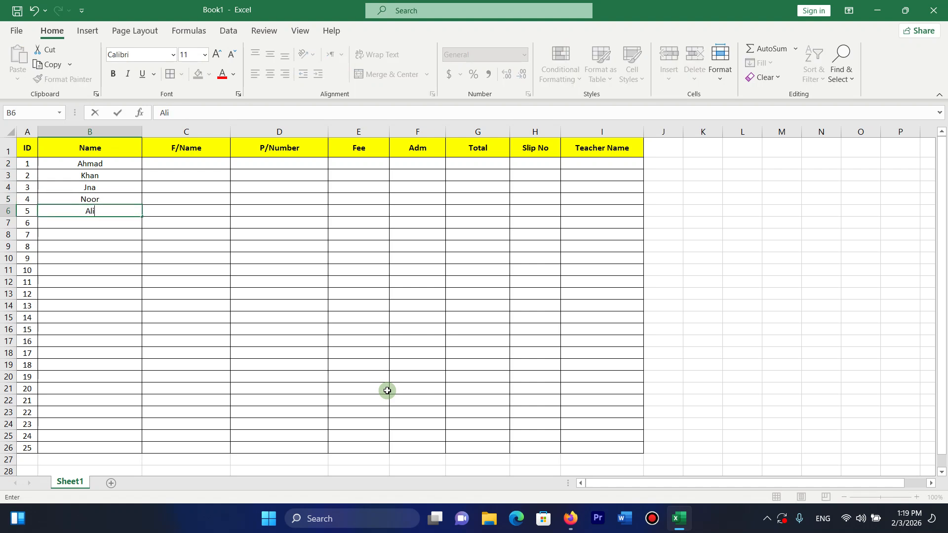
key("Return")
type("Ismail")
key("Return")
type("Ghani")
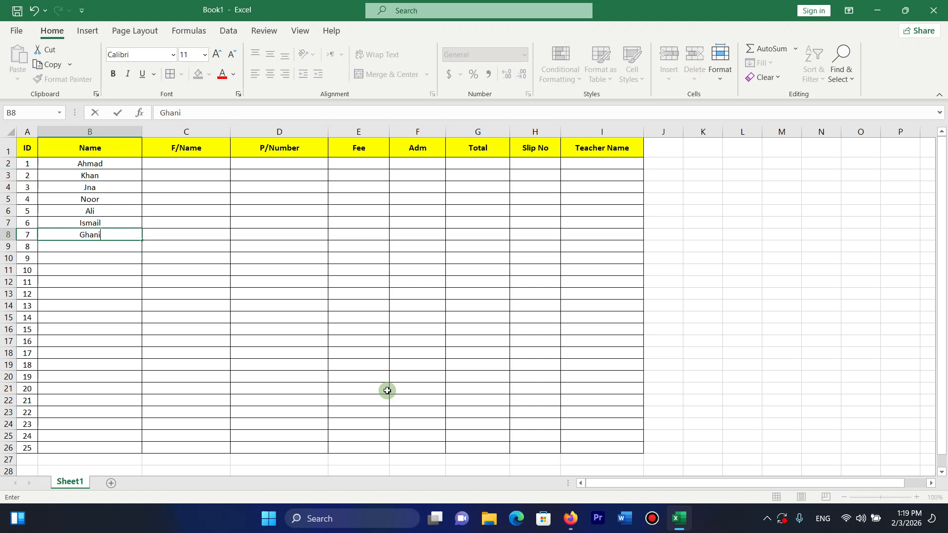
key("Return")
type("Siraj")
key("Return")
type("Miraj")
key("Return")
type("Mohammad")
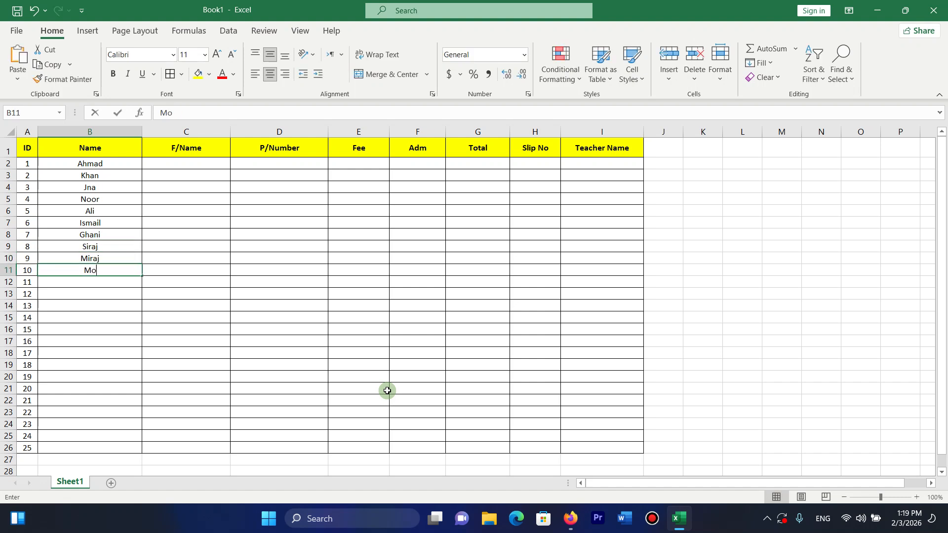
key("Return")
type("Karim")
key("Return")
type("K")
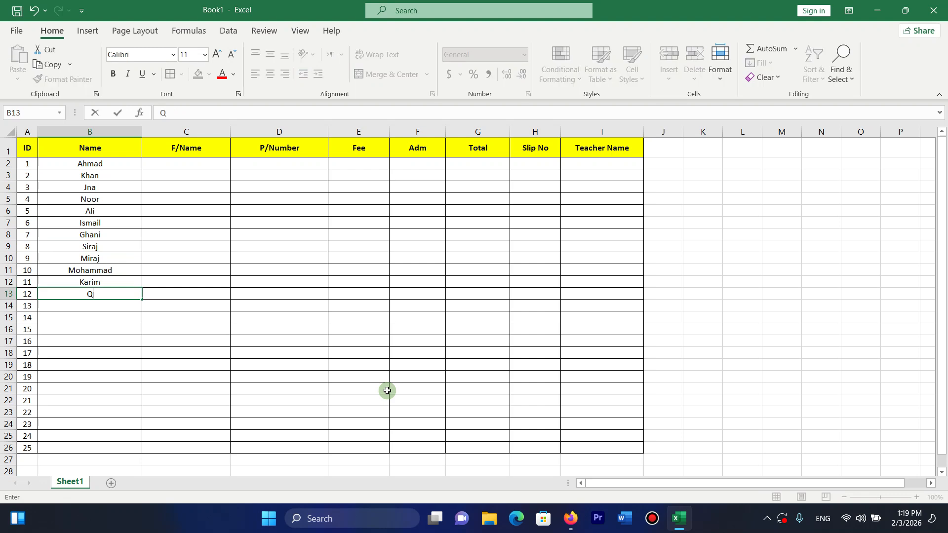
type("ahar")
key("Return")
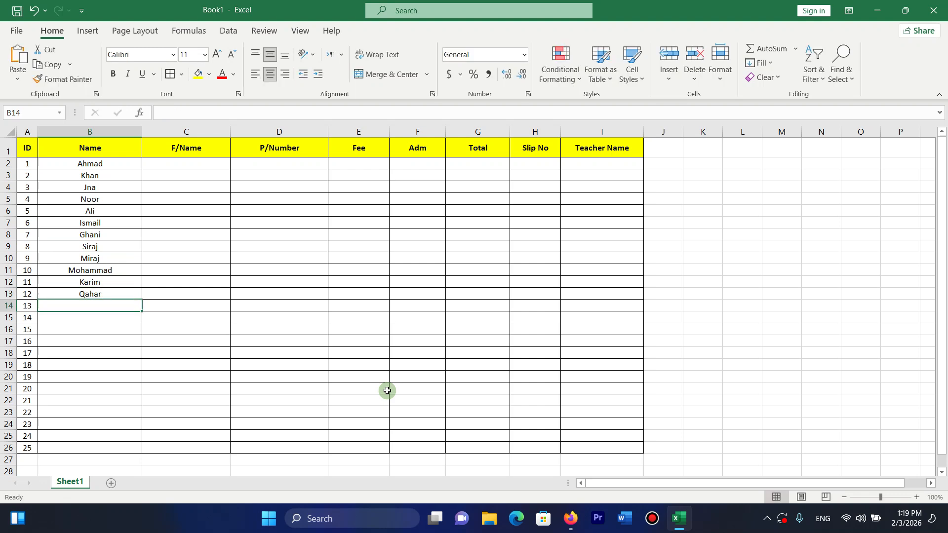
type("Ka")
type("halid")
key("Return")
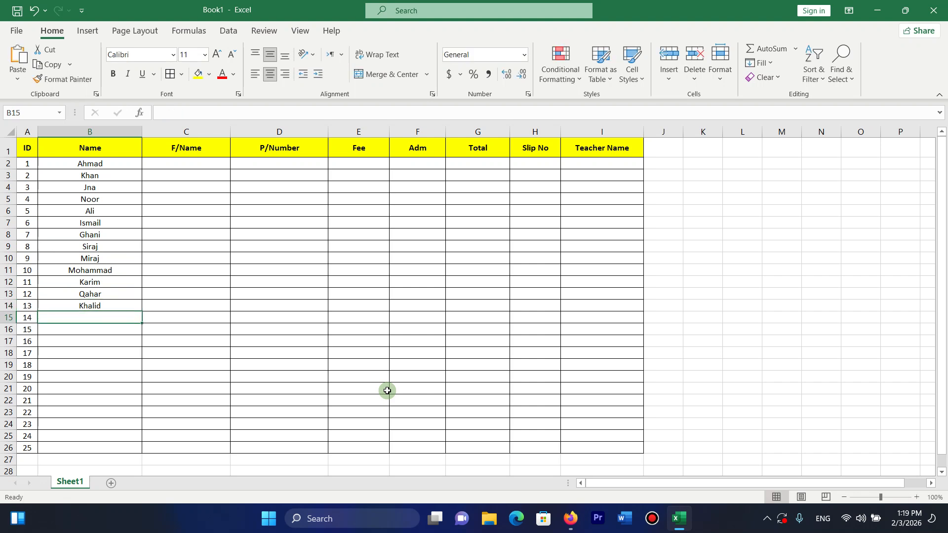
Enter student names in B15 through B20, correcting the name in B20.
type("S")
key("BackSpace")
key("BackSpace")
type("Haris")
key("Return")
type("Usman")
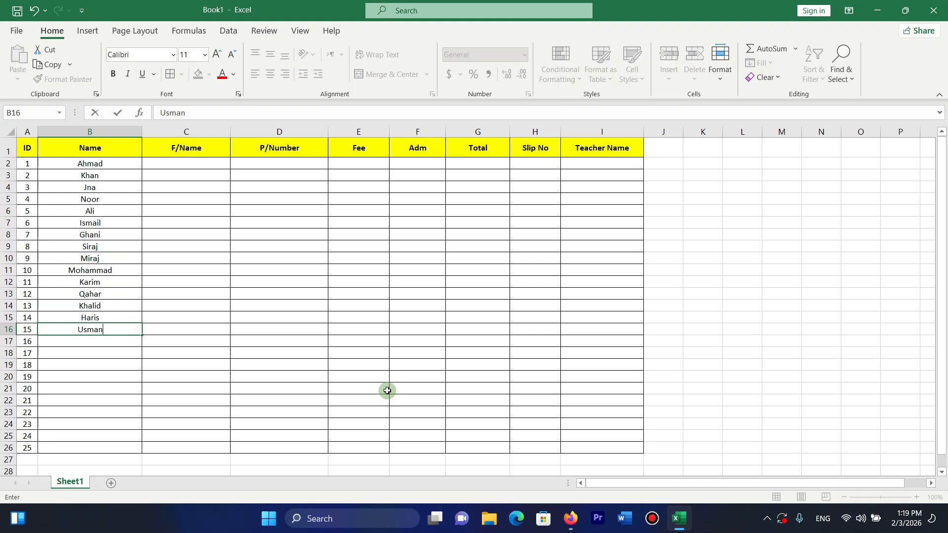
key("Return")
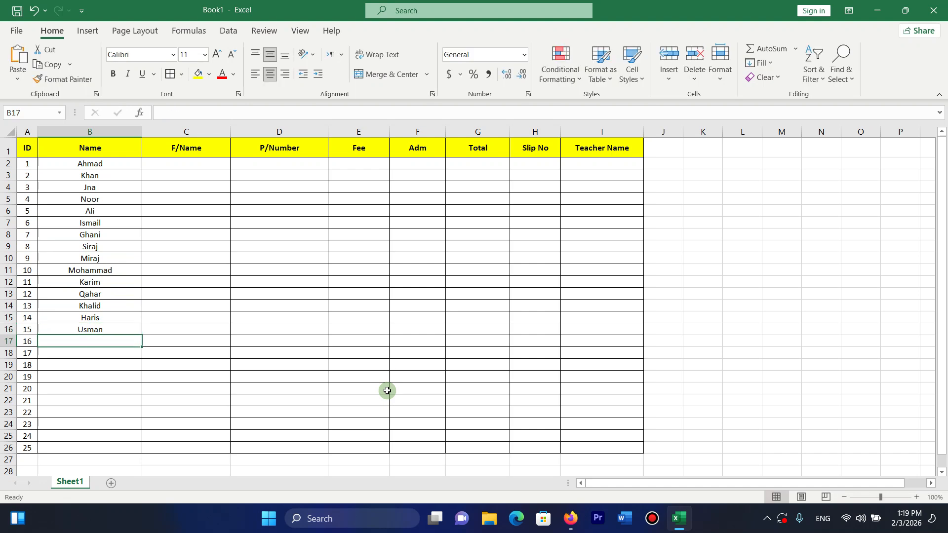
type("Abobakar")
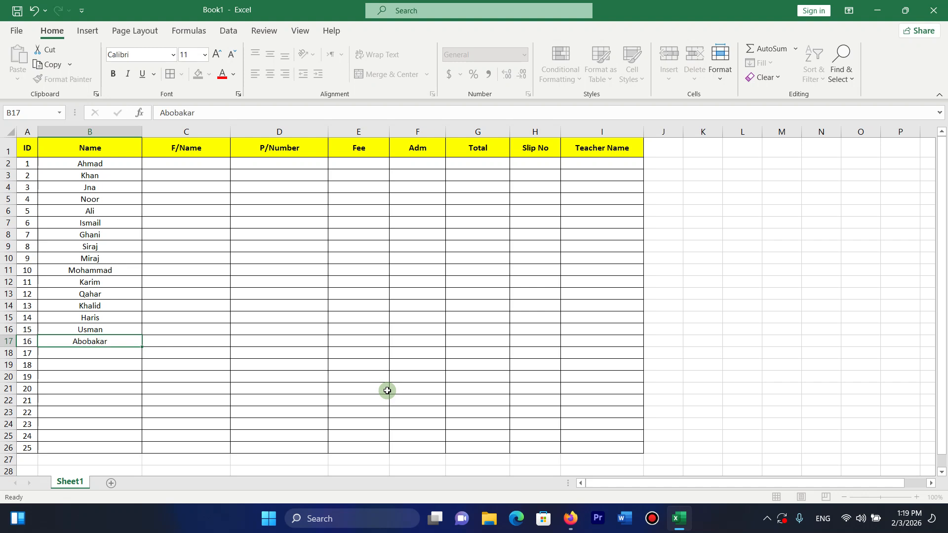
key("Return")
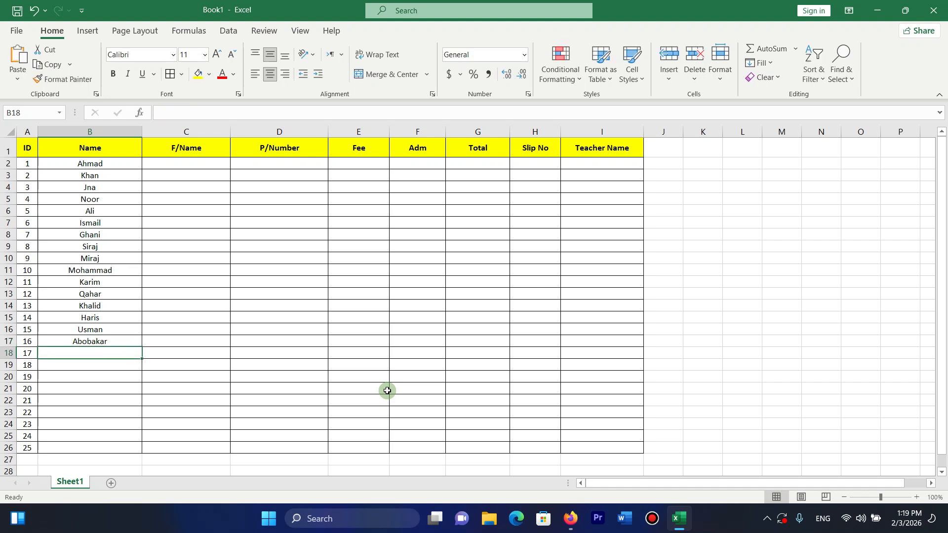
type("Omar")
key("Return")
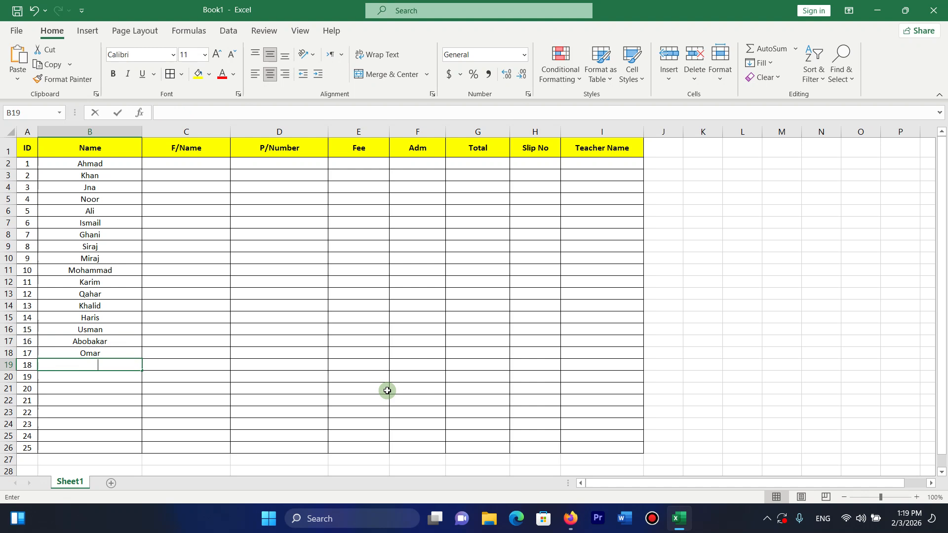
type("Shair")
key("Return")
key("Up")
key("Down")
type("Haris")
key("Return")
key("Up")
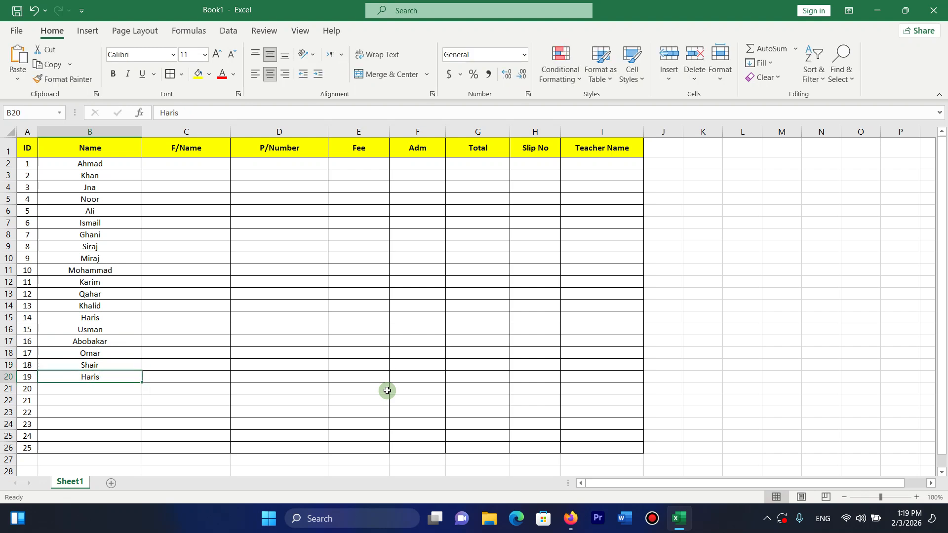
type("K")
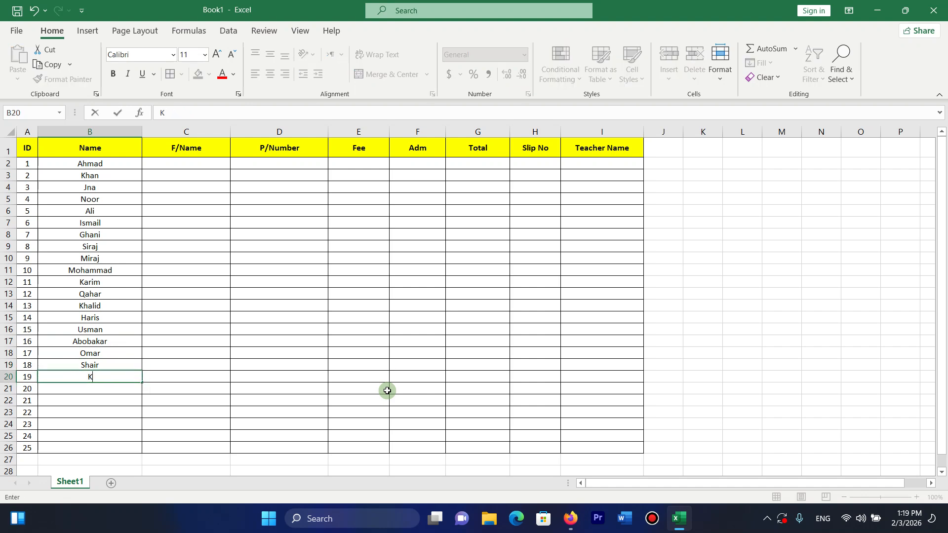
type("alim")
key("Return")
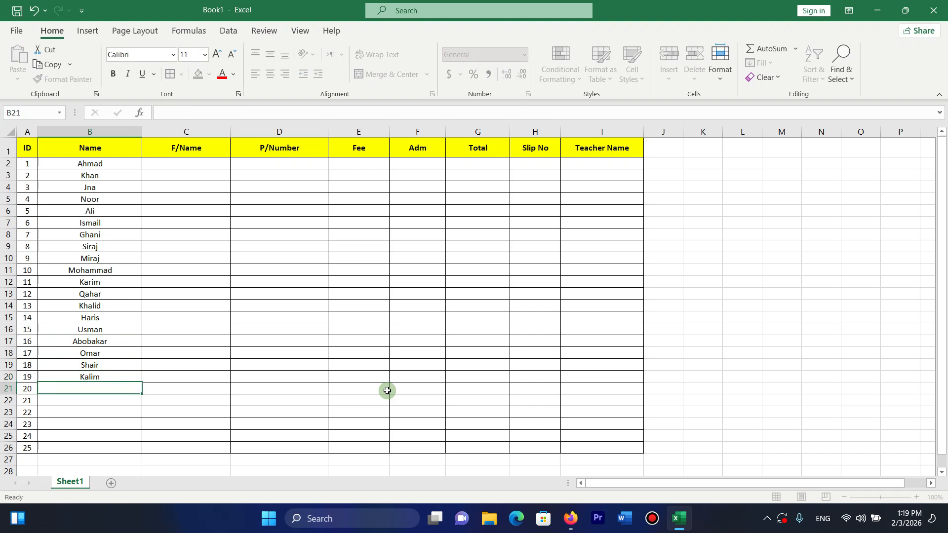
Complete the Name column with student names in B21 through B26.
type("G")
key("BackSpace")
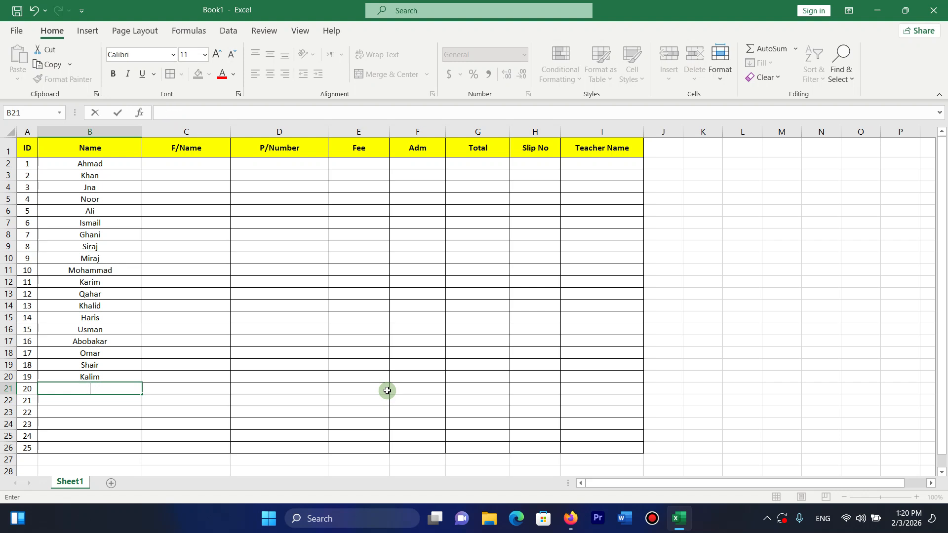
type("Mozamil")
key("Return")
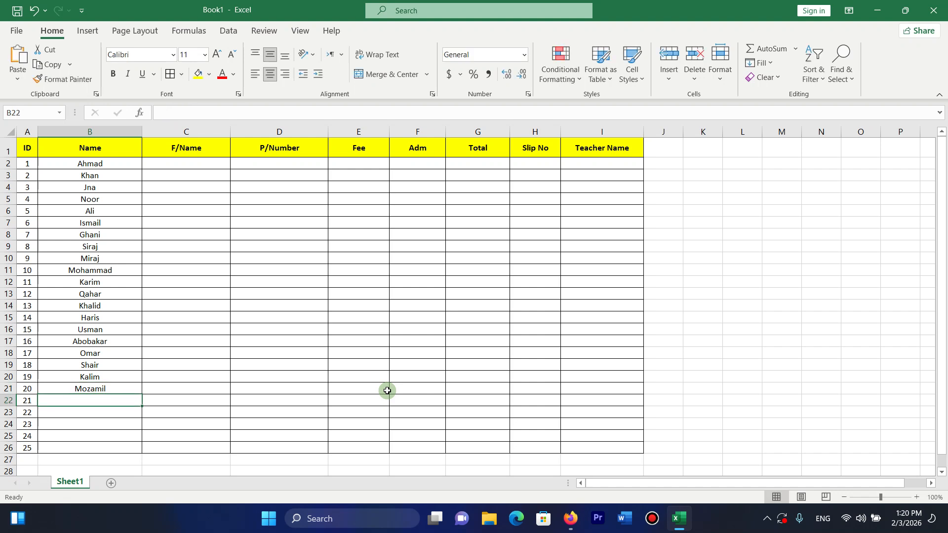
type("Sobor")
key("Return")
type("Motaher")
key("Return")
type("Himat")
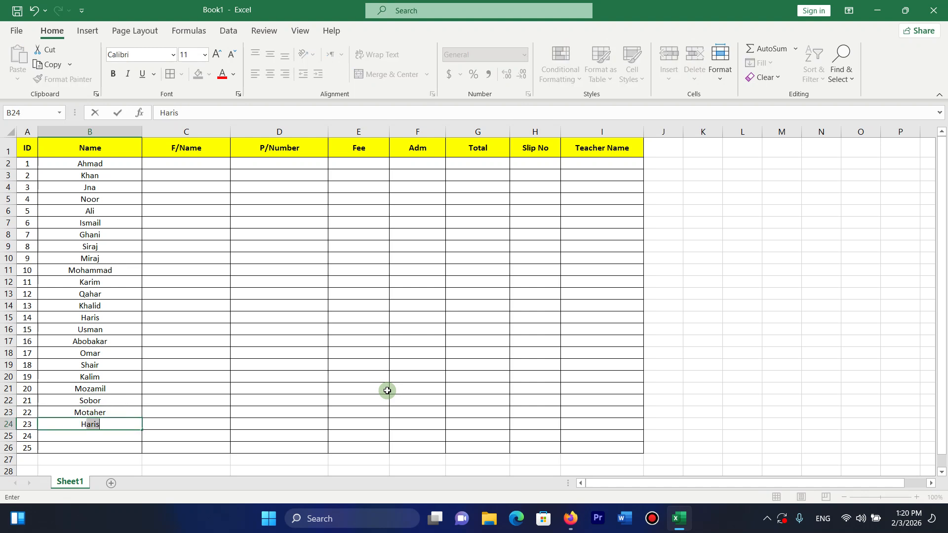
key("Return")
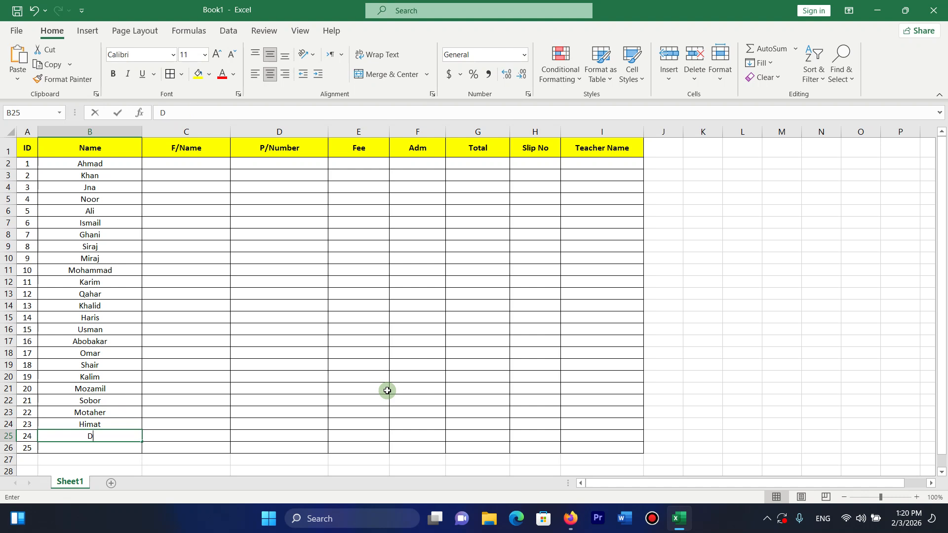
type("Dawod")
key("Return")
type("Fawa")
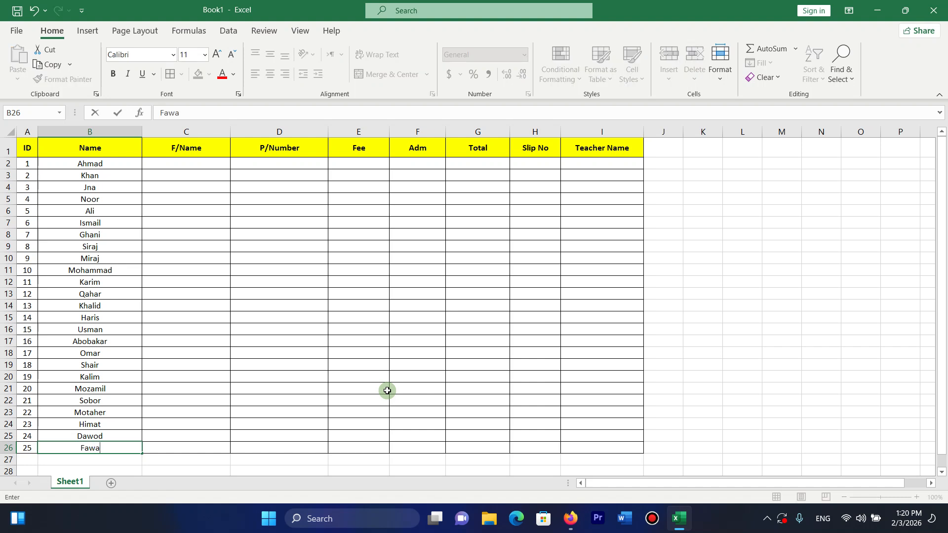
type("d")
key("Return")
Copy names from B5:B14 into C12:C21 and from B17:B25 into C2:C10.
left_click_drag(99, 188, 94, 233)
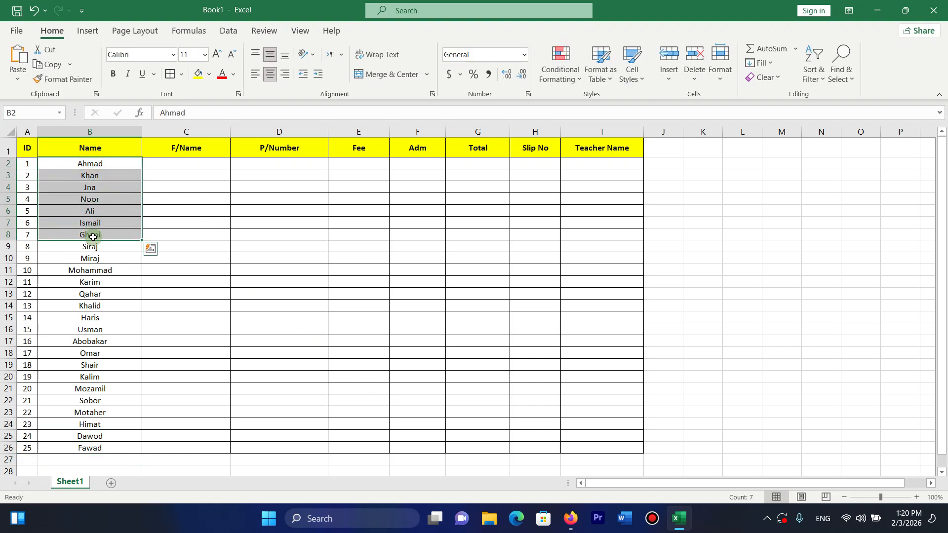
key("ctrl+c")
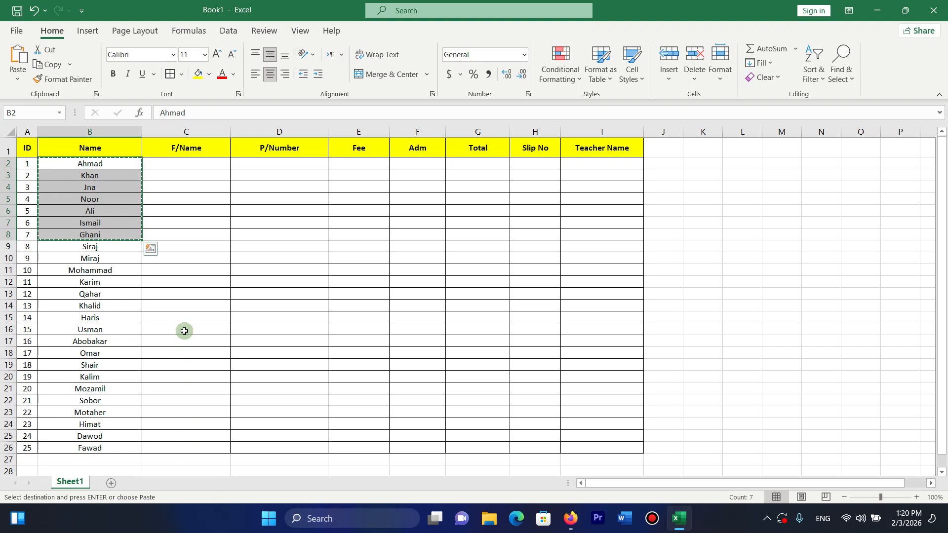
left_click(184, 331)
key("ctrl+c")
left_click(170, 354)
left_click_drag(90, 198, 94, 306)
key("ctrl+c")
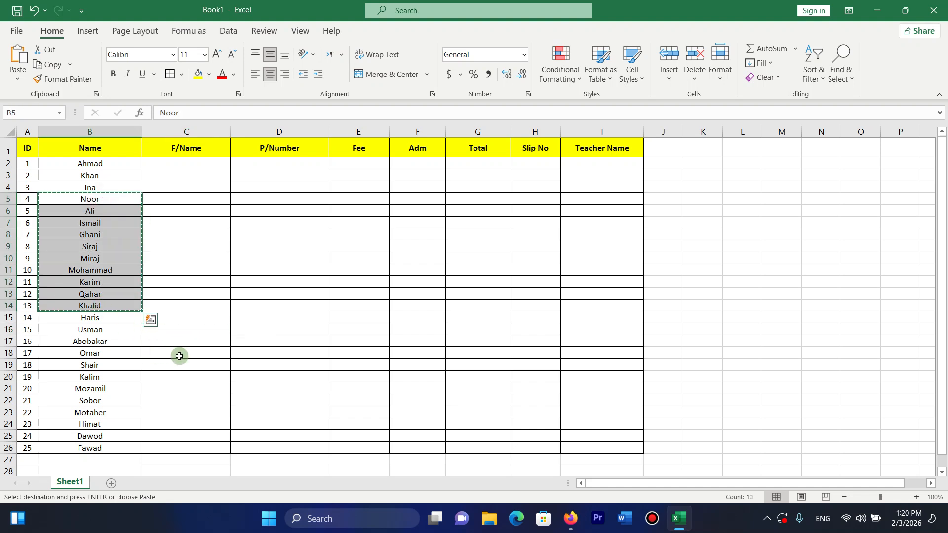
left_click(179, 279)
key("ctrl+v")
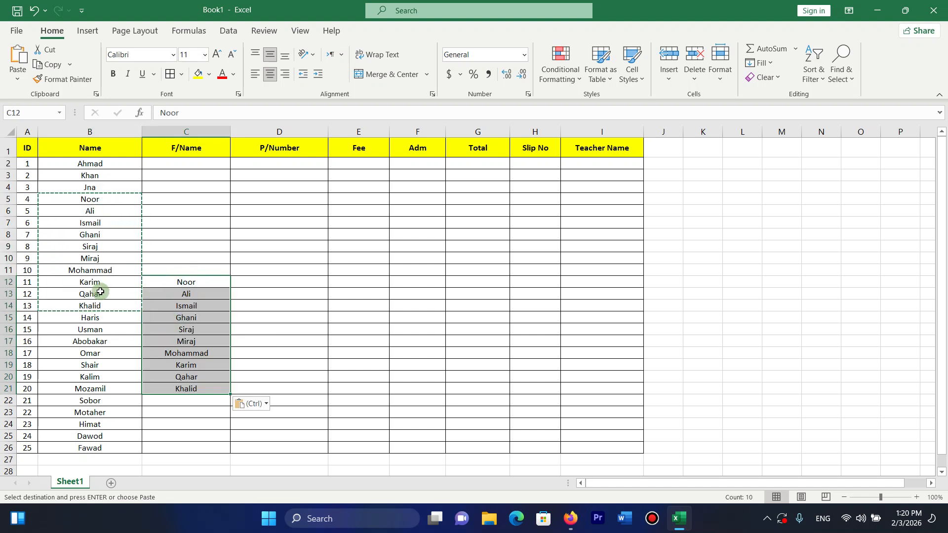
left_click_drag(94, 436, 98, 342)
key("ctrl+c")
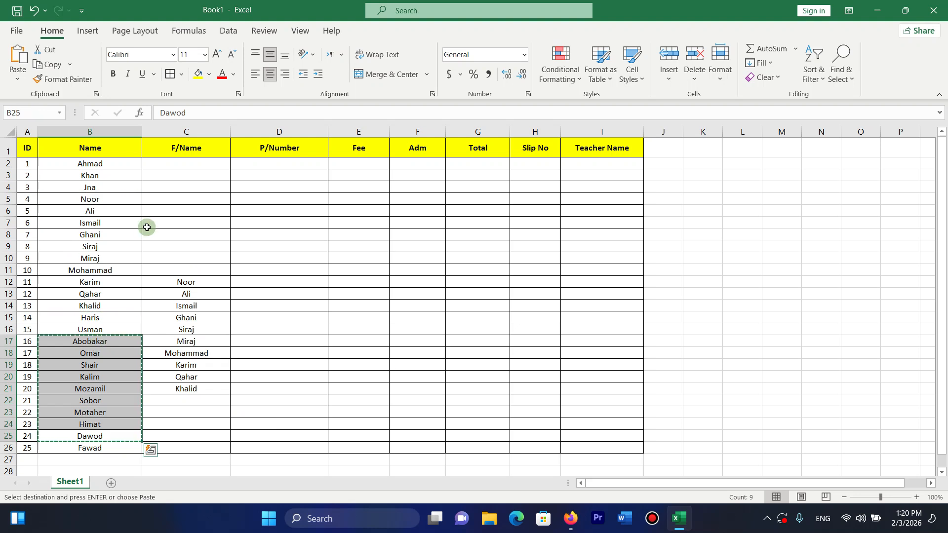
left_click(170, 164)
key("ctrl+v")
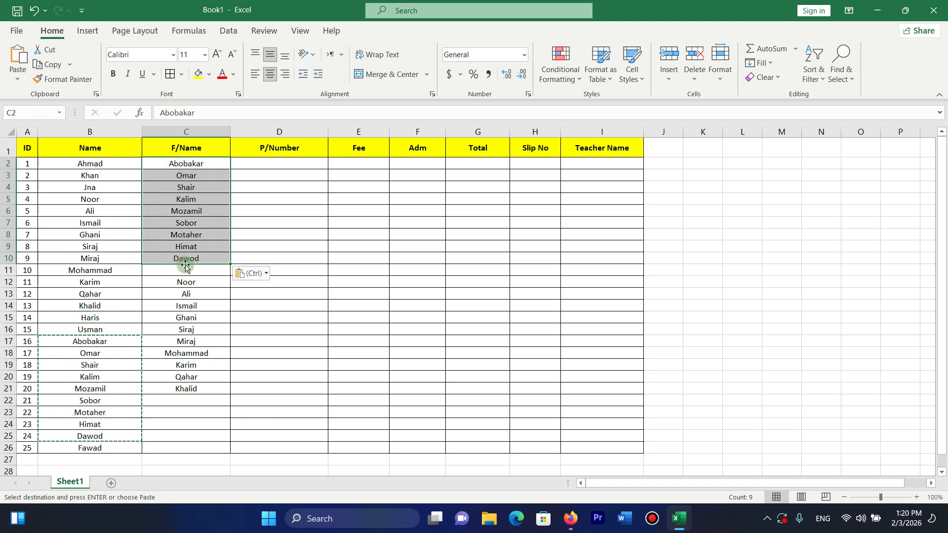
Shift two F/Name entries up one row and copy C7's name into the empty C11.
left_click_drag(179, 184, 182, 170)
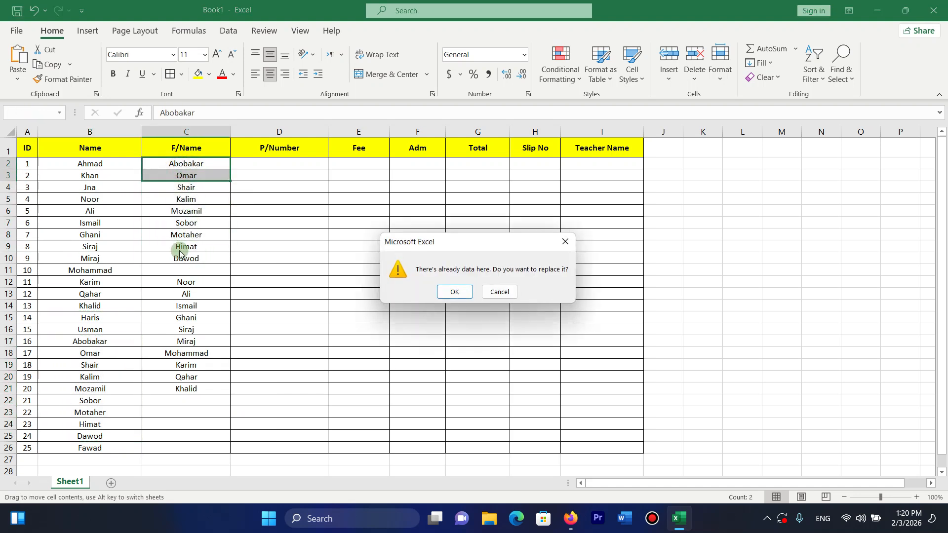
left_click(562, 246)
left_click(195, 258)
left_click(170, 222)
key("ctrl+c")
left_click(199, 270)
key("ctrl+v")
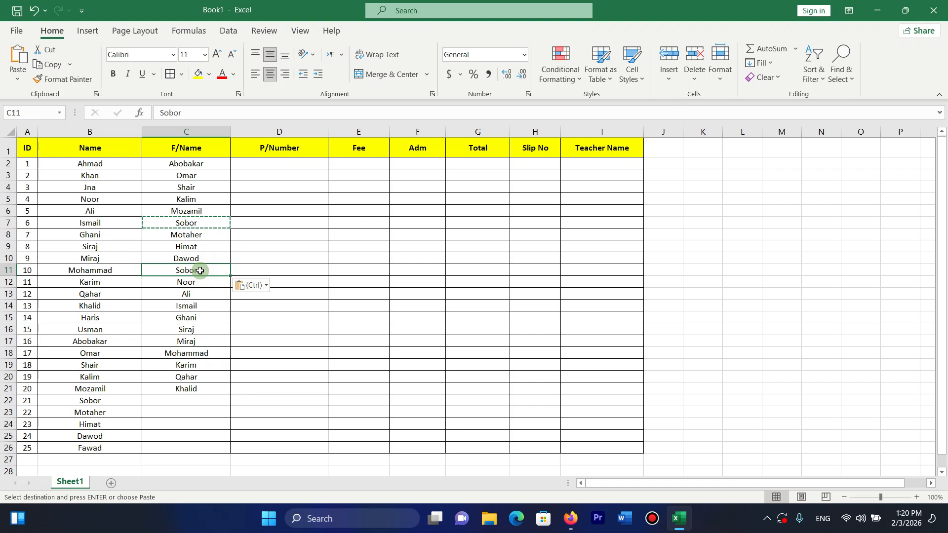
Fill C22:C26 with names copied from B12:B14 and B2:B3.
left_click(78, 341)
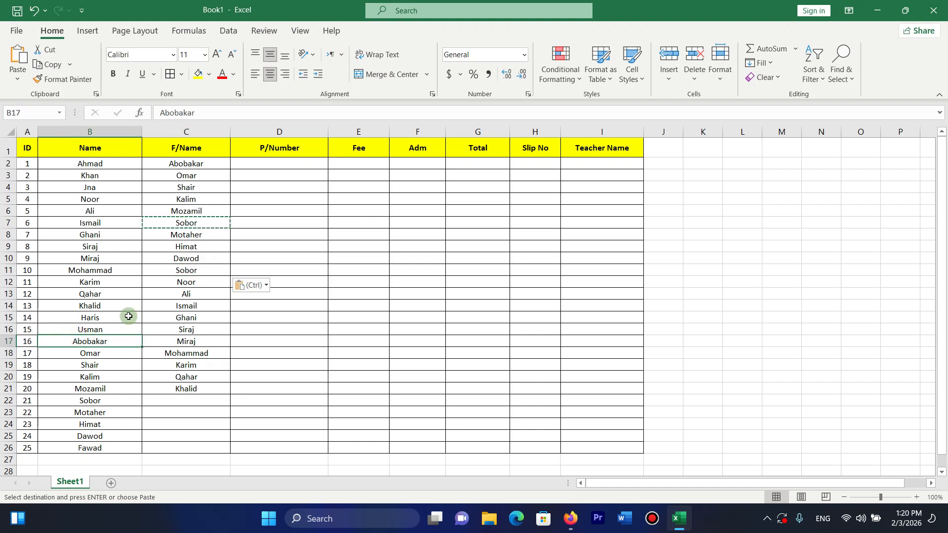
left_click_drag(104, 284, 102, 308)
key("ctrl+c")
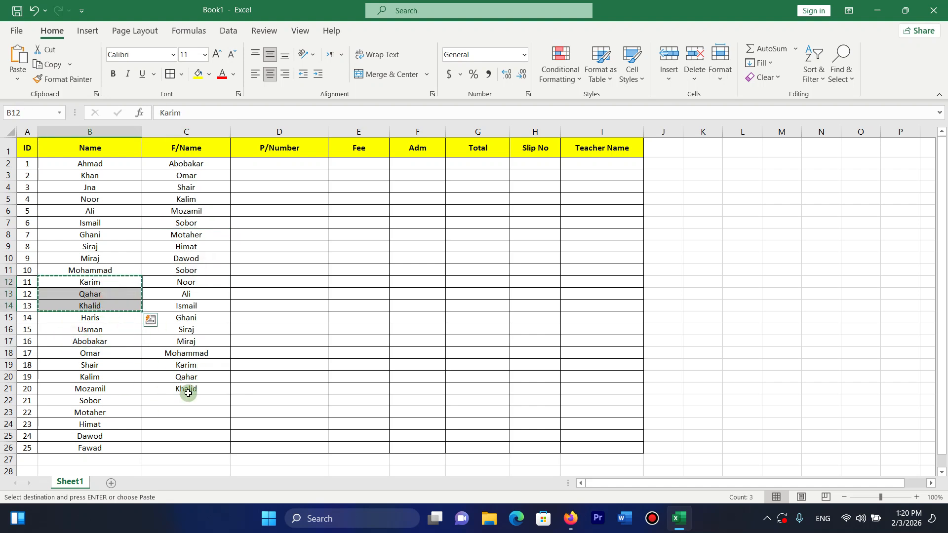
left_click(186, 401)
key("ctrl+v")
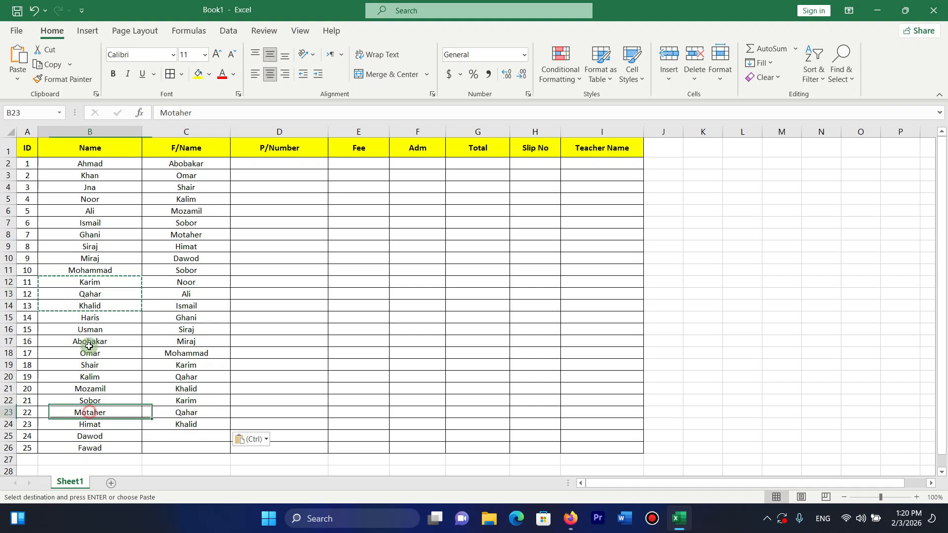
left_click_drag(92, 411, 93, 341)
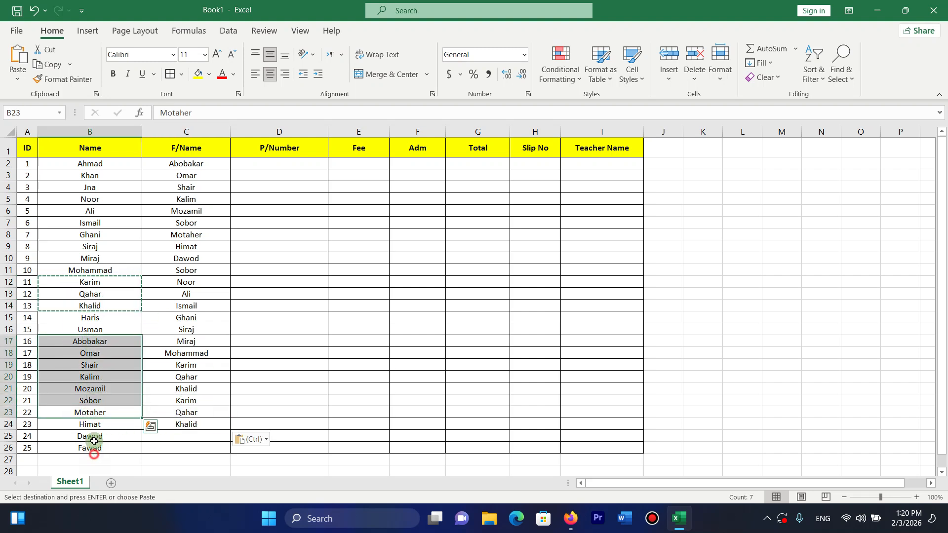
left_click_drag(92, 459, 92, 436)
left_click_drag(102, 163, 97, 176)
key("ctrl+c")
left_click(169, 440)
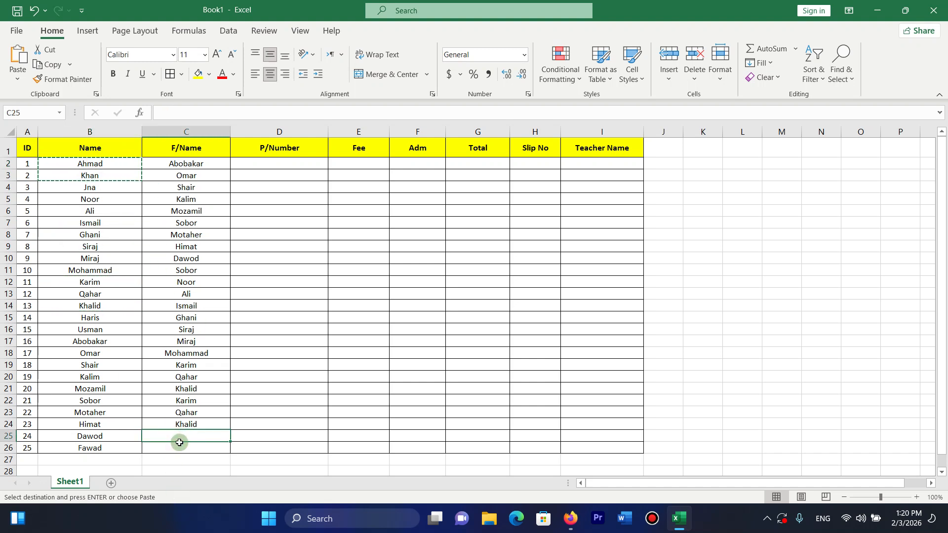
key("ctrl+v")
Enter four students' phone numbers in D2:D5.
left_click(284, 164)
type("078")
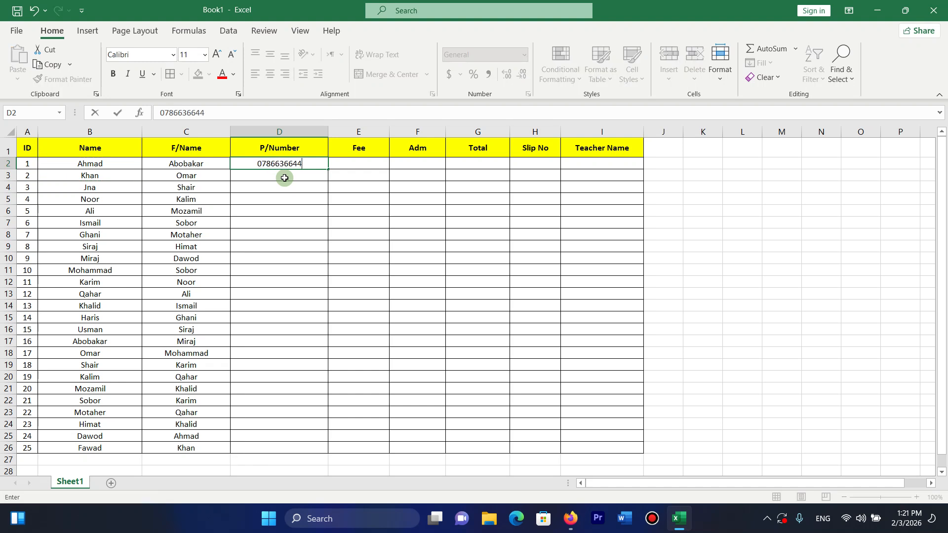
key("Return")
type("07677774")
key("Return")
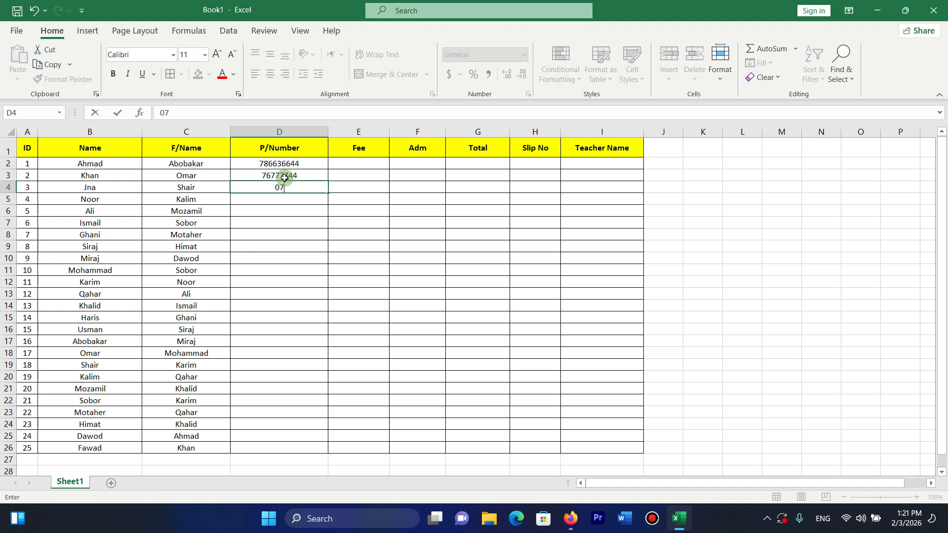
key("Return")
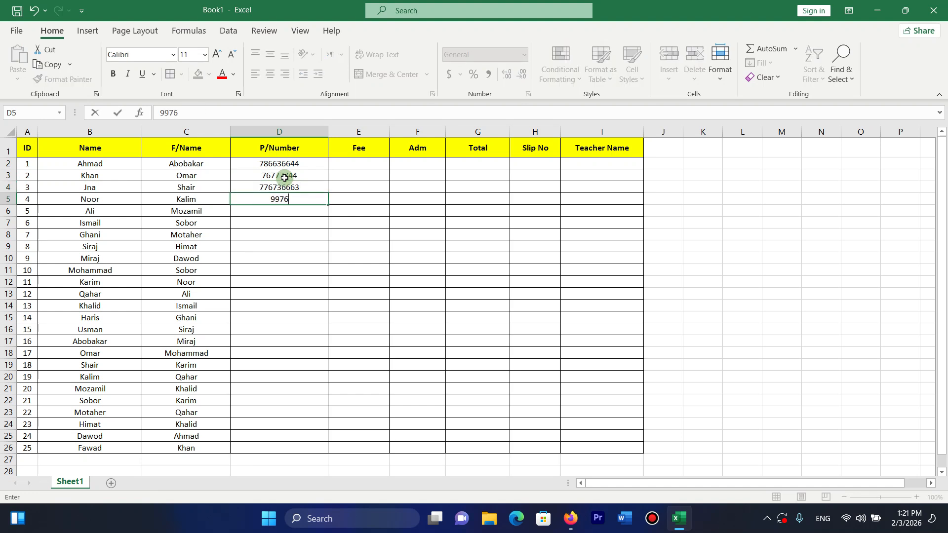
key("Return")
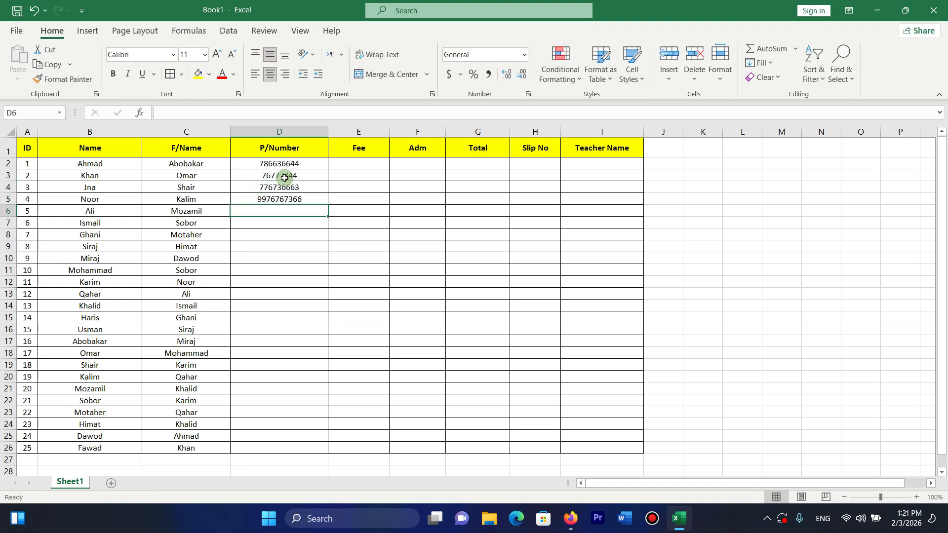
Copy the D2:D5 phone numbers and paste them into D6:D9 and D10:D13.
left_click_drag(284, 163, 289, 195)
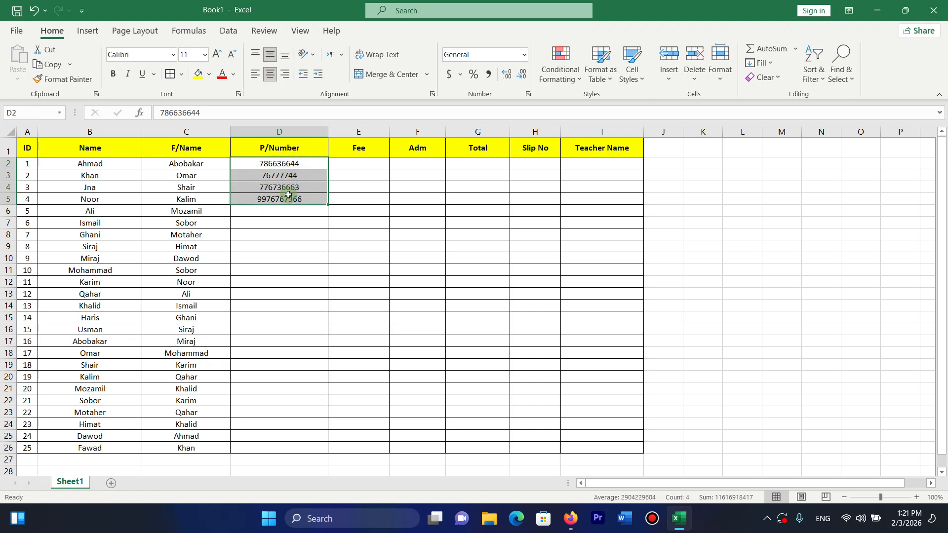
key("ctrl+c")
left_click(285, 212)
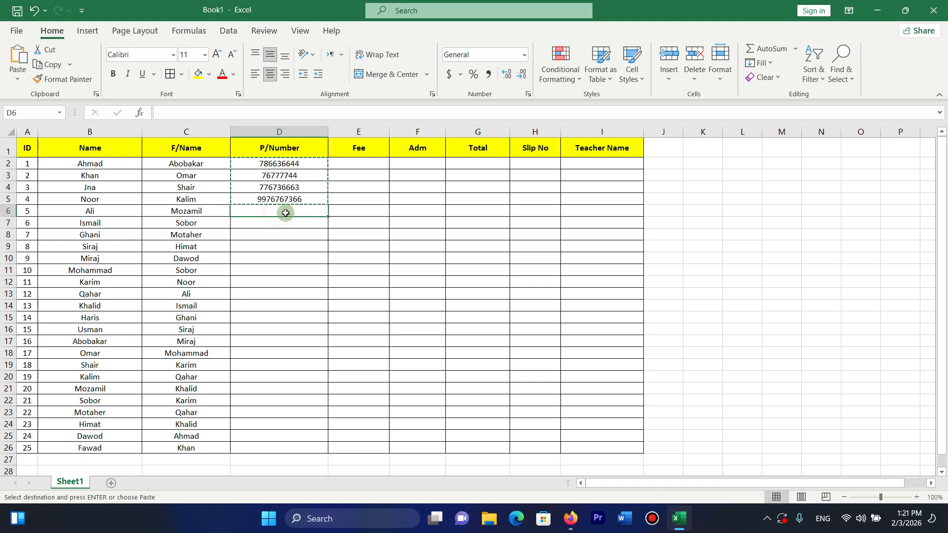
key("ctrl+v")
key("Down")
key("Down")
key("Down")
key("Down")
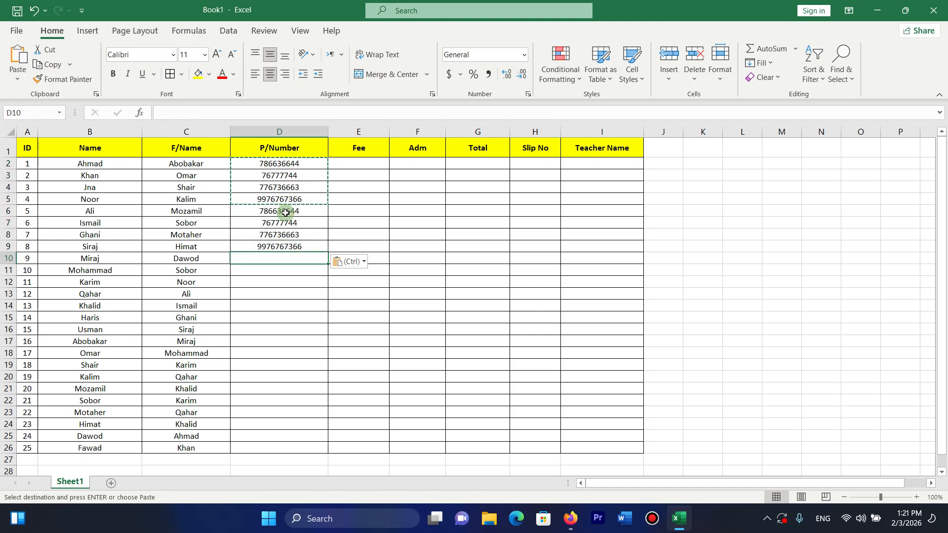
key("ctrl+v")
Copy D2:D13 into D14:D25, then paste a number into D26 to finish the column.
left_click_drag(292, 163, 292, 296)
key("ctrl+c")
left_click(286, 307)
key("ctrl+v")
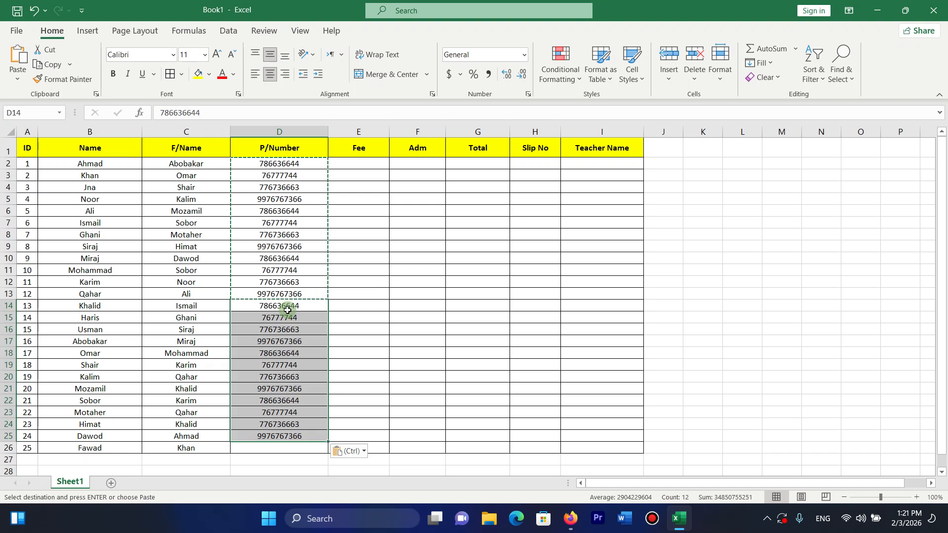
double_click(286, 317)
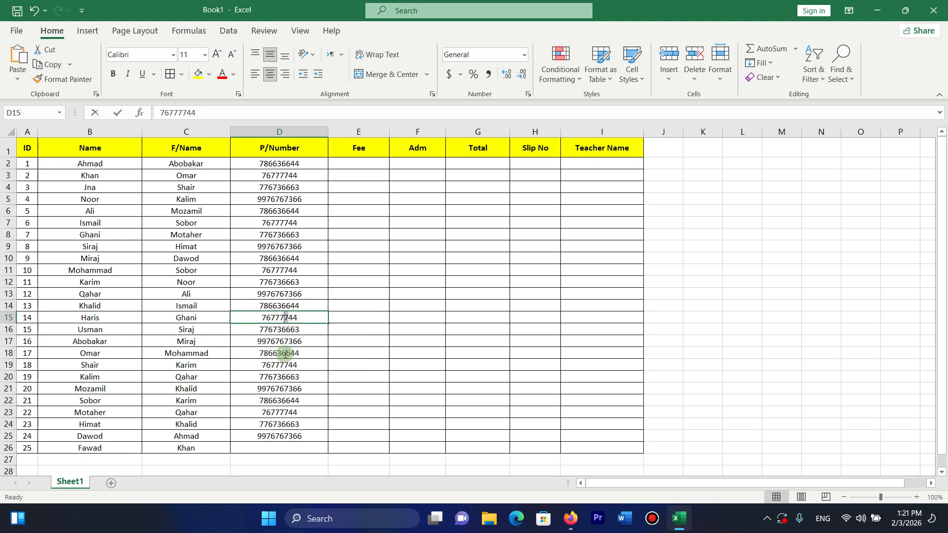
left_click_drag(274, 341, 275, 329)
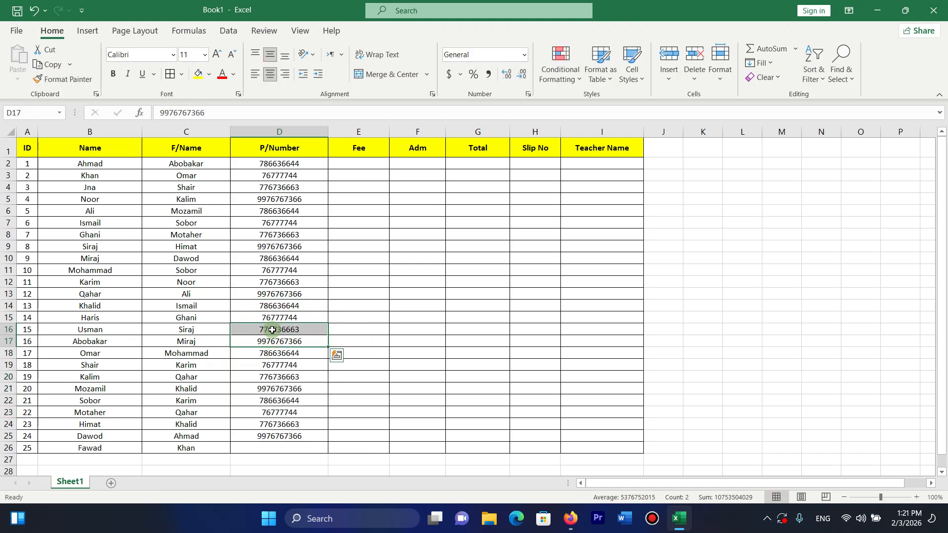
left_click_drag(267, 436, 266, 424)
key("ctrl+c")
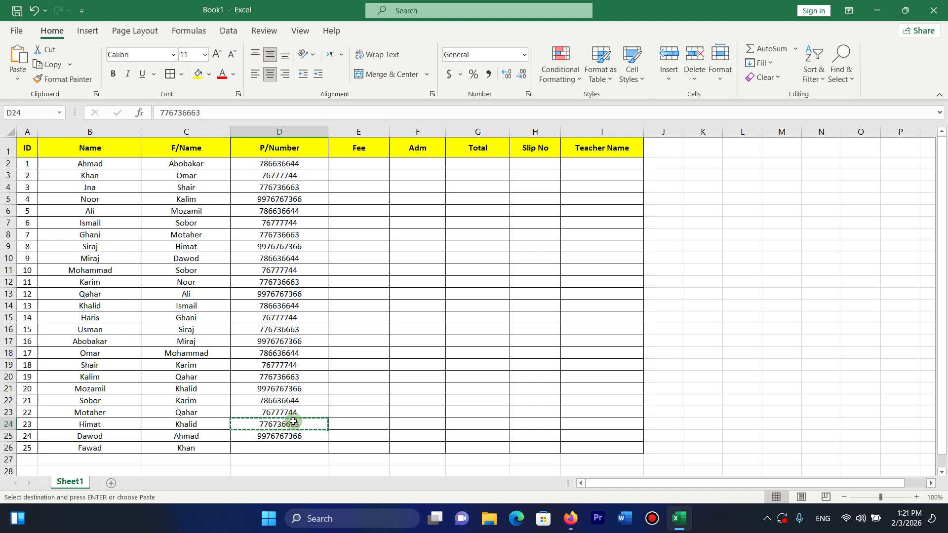
key("Down")
key("ctrl+v")
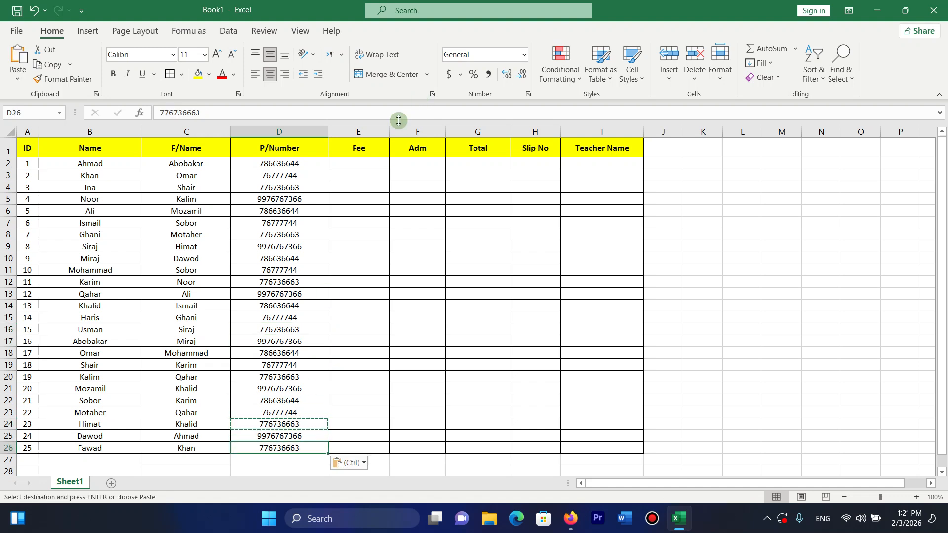
left_click(364, 161)
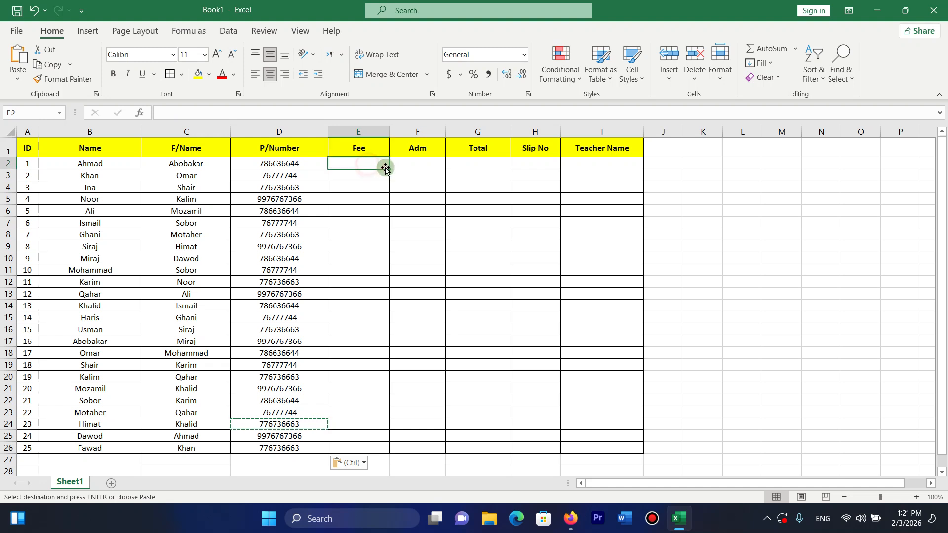
Insert a blank column before Fee and give it the header 'Class'.
left_click(361, 148)
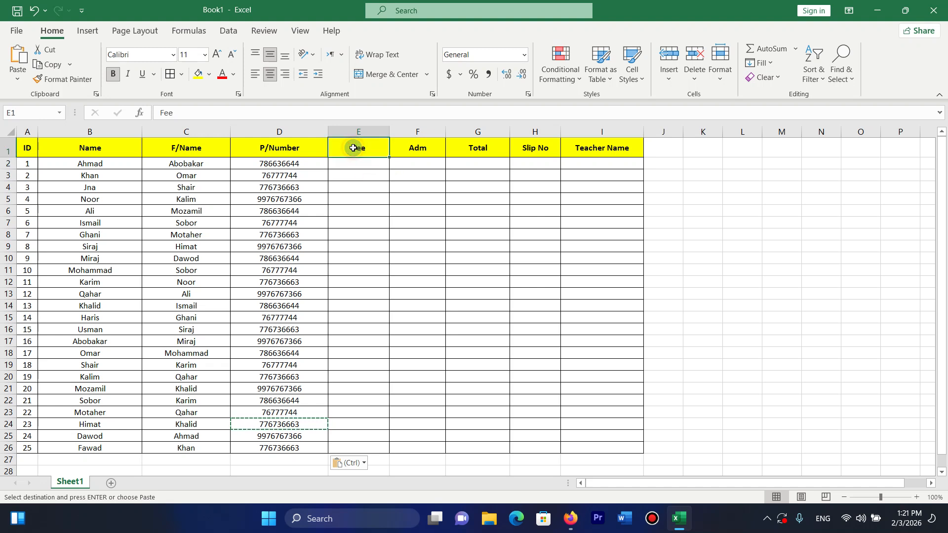
left_click(669, 77)
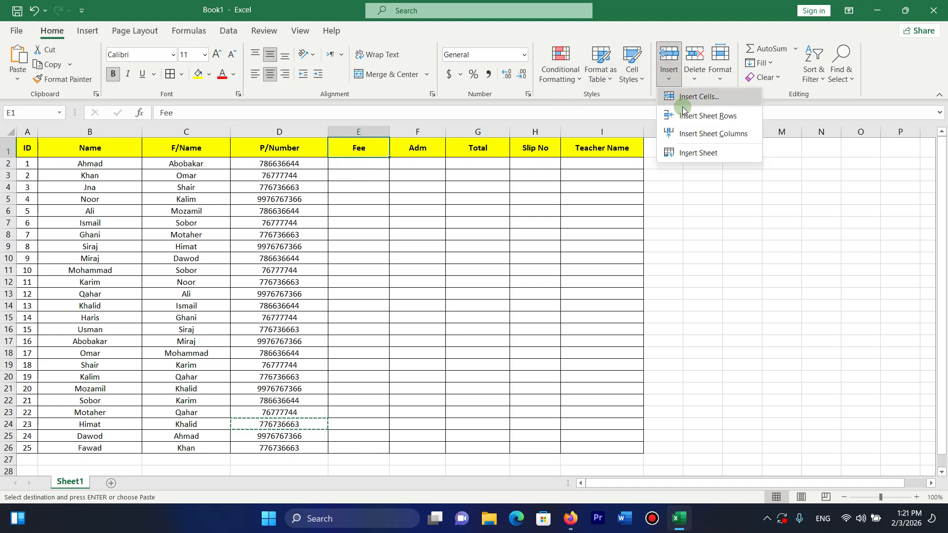
left_click(701, 134)
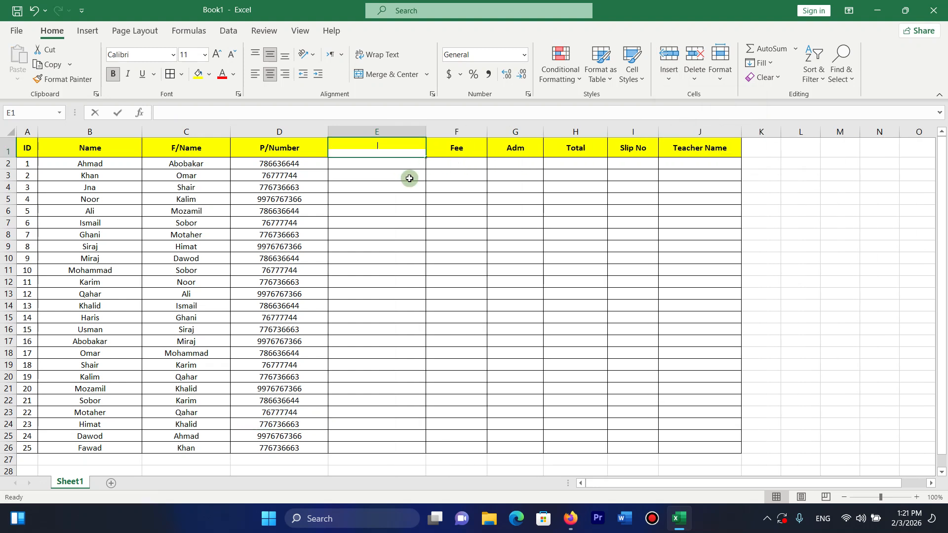
type("Class")
key("Return")
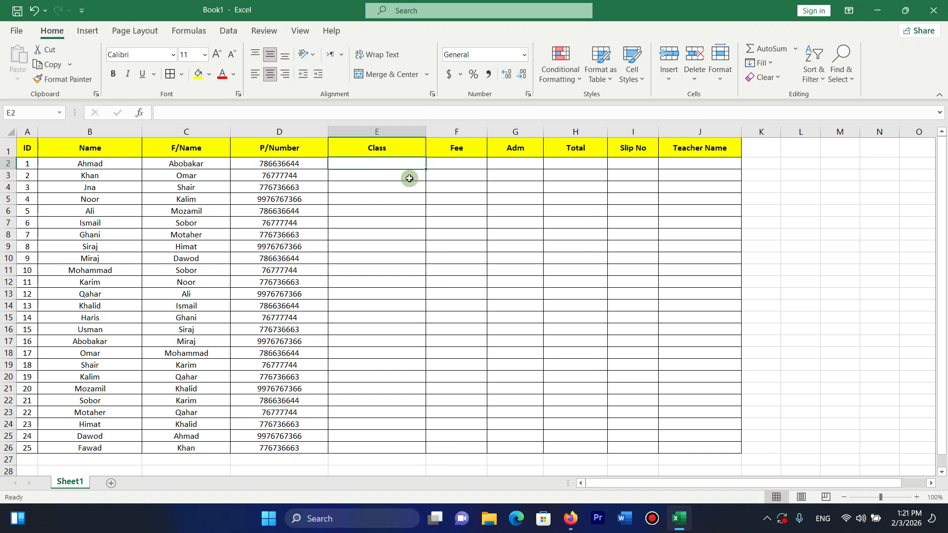
Enter the class codes CIT, DIT and MOS down E2:E13.
left_click(409, 178)
type("CIU")
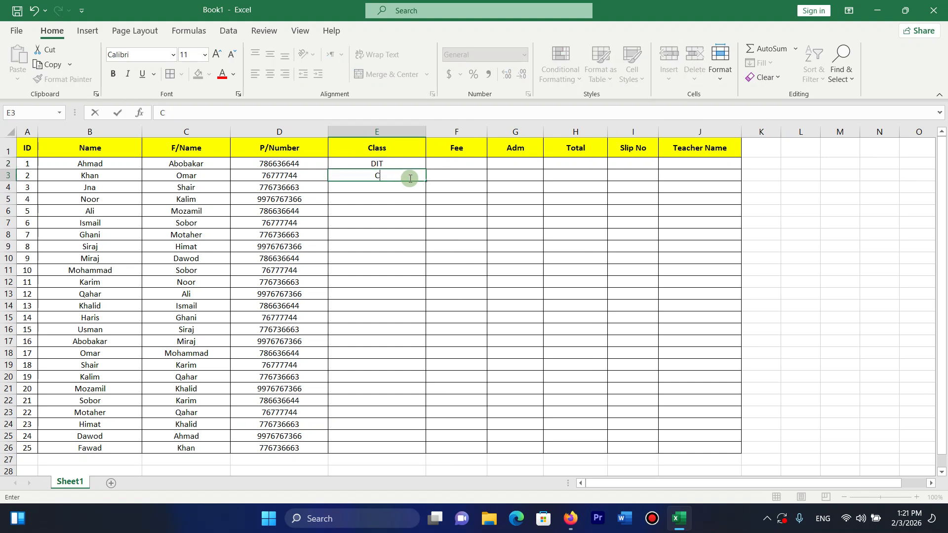
key("Return")
type("CIT")
key("Return")
type("D")
key("Return")
type("MOS")
key("Return")
type("D")
key("Return")
type("D")
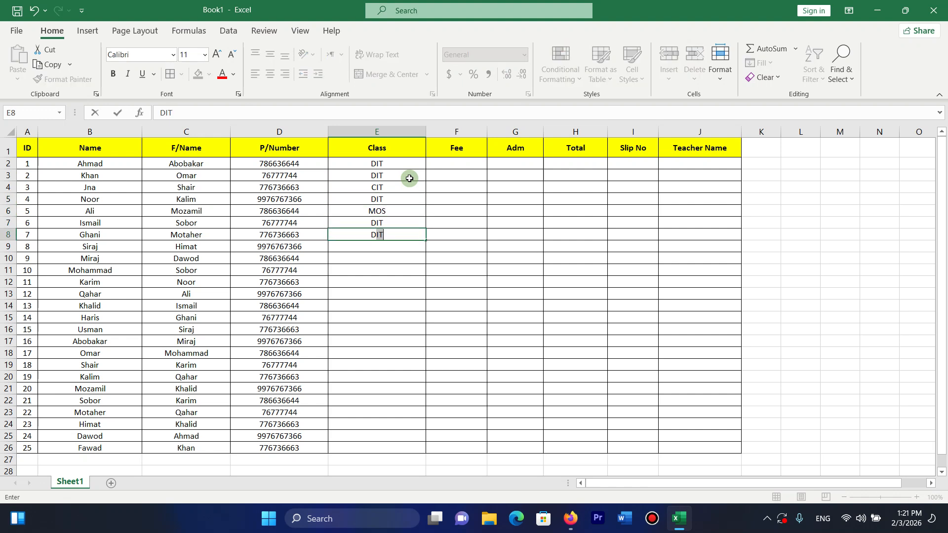
key("Return")
type("D")
key("Return")
type("C")
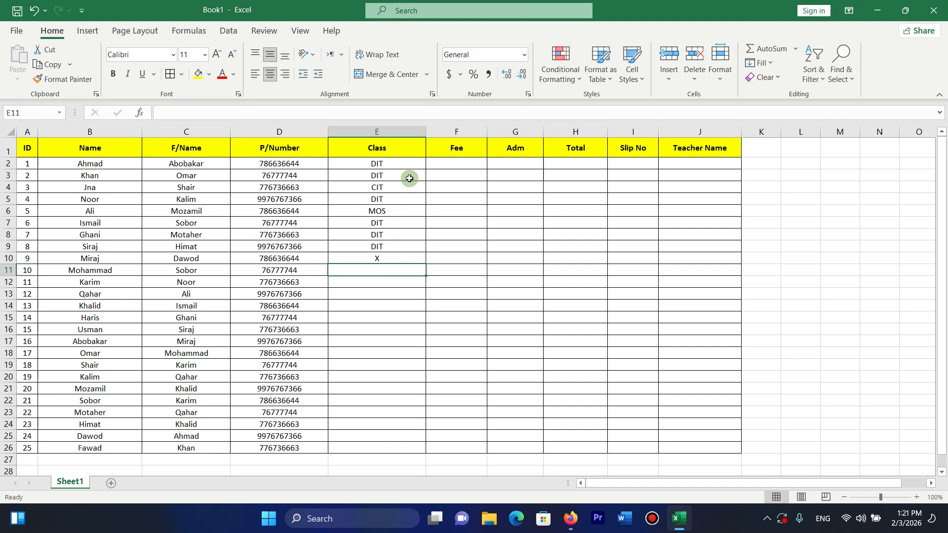
key("Return")
type("CIT")
key("Return")
type("C")
key("Return")
type("D")
key("Return")
Fill E14:E26 with CIT, MOS and DIT class codes.
type("D")
key("Escape")
type("C")
key("Return")
type("C")
key("Return")
type("C")
key("Return")
type("C")
key("Return")
type("C")
key("Return")
type("C")
key("Return")
type("D")
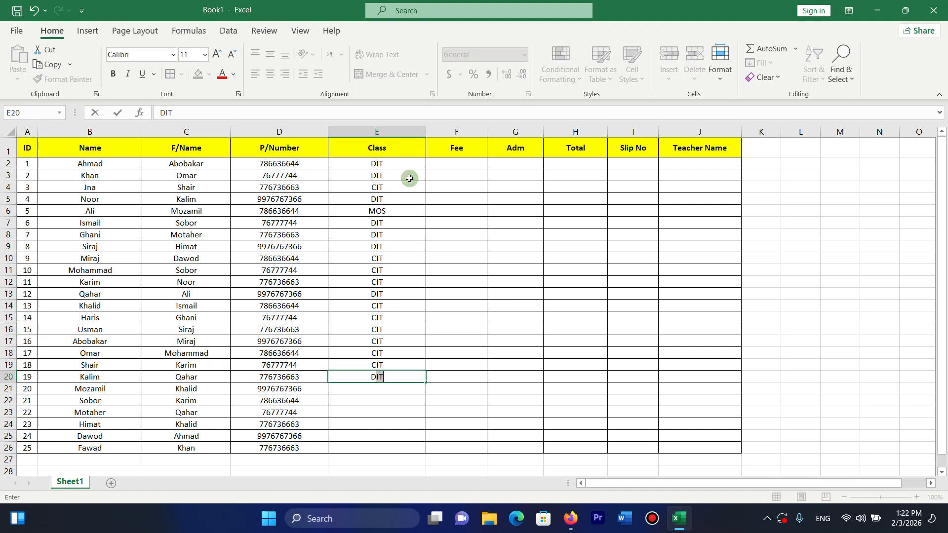
key("Return")
type("M")
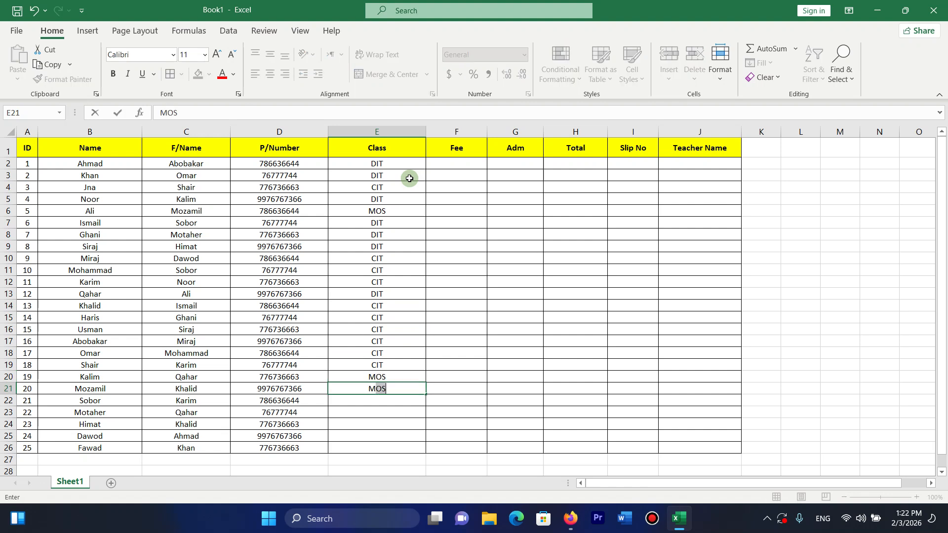
key("Return")
type("M")
key("Return")
type("M")
key("Return")
type("M")
key("Return")
type("D")
key("Return")
type("D")
key("Return")
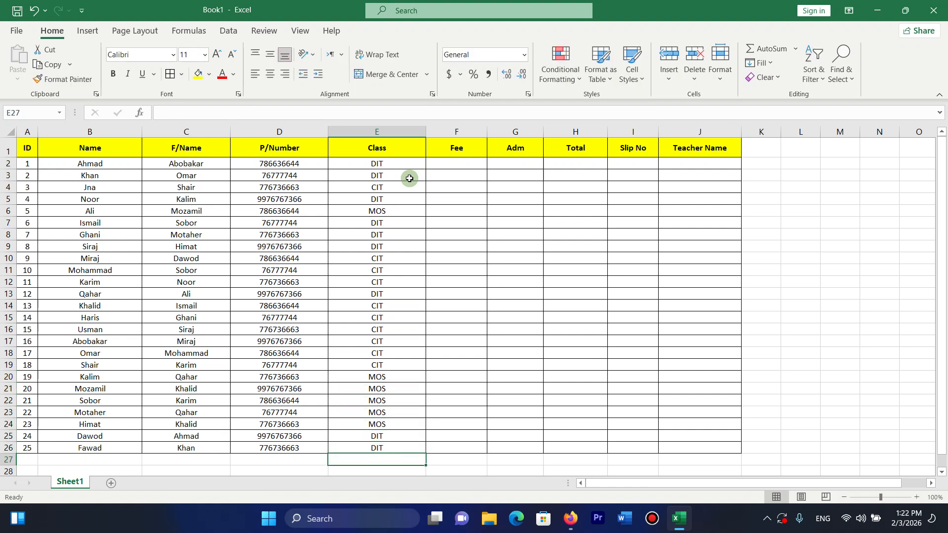
Fill Fee with 1200 for F2:F9 and 1300 for F10:F18.
left_click(455, 161)
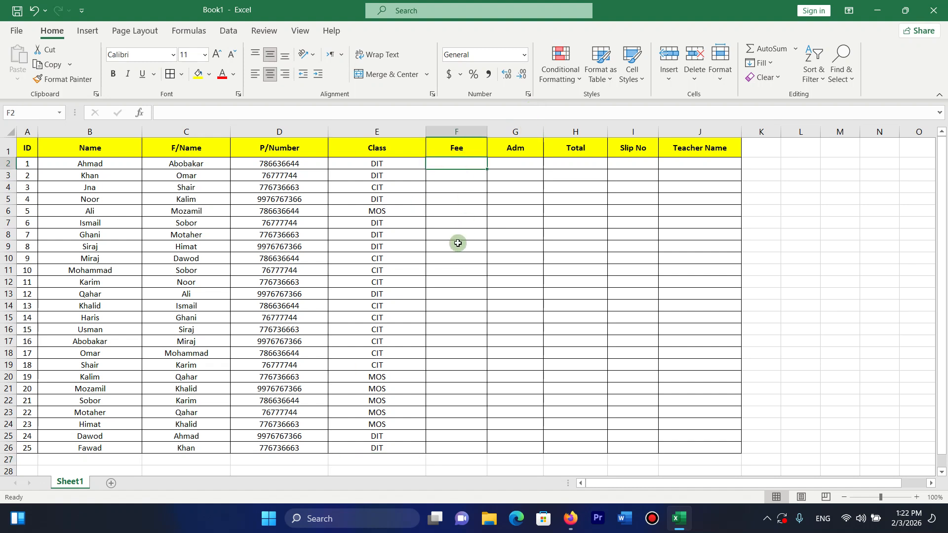
type("1200")
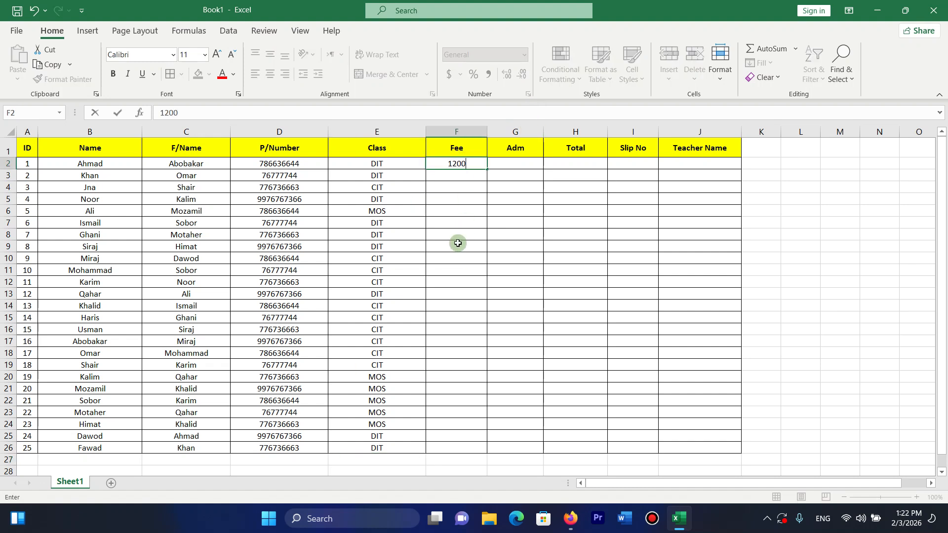
key("Return")
left_click(452, 162)
left_click_drag(487, 169, 466, 261)
left_click(464, 269)
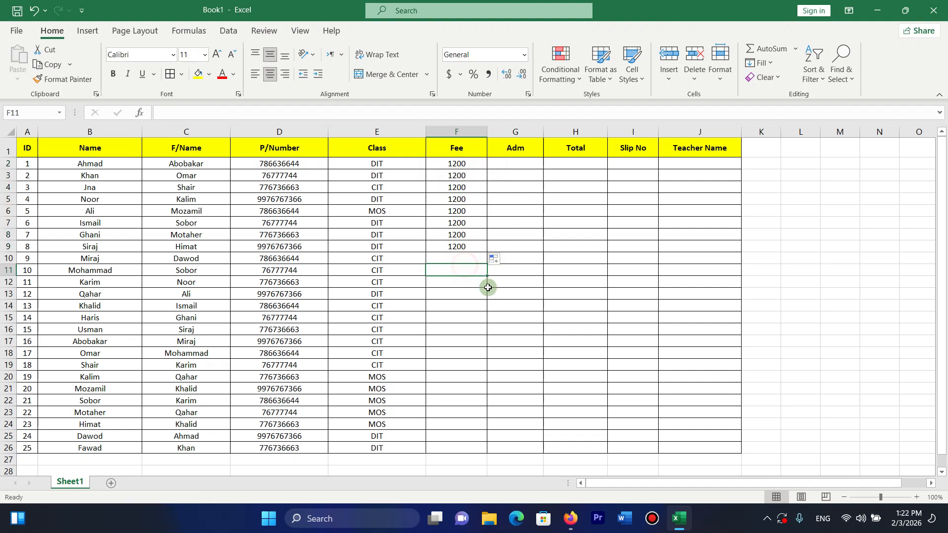
left_click(464, 260)
type("1300")
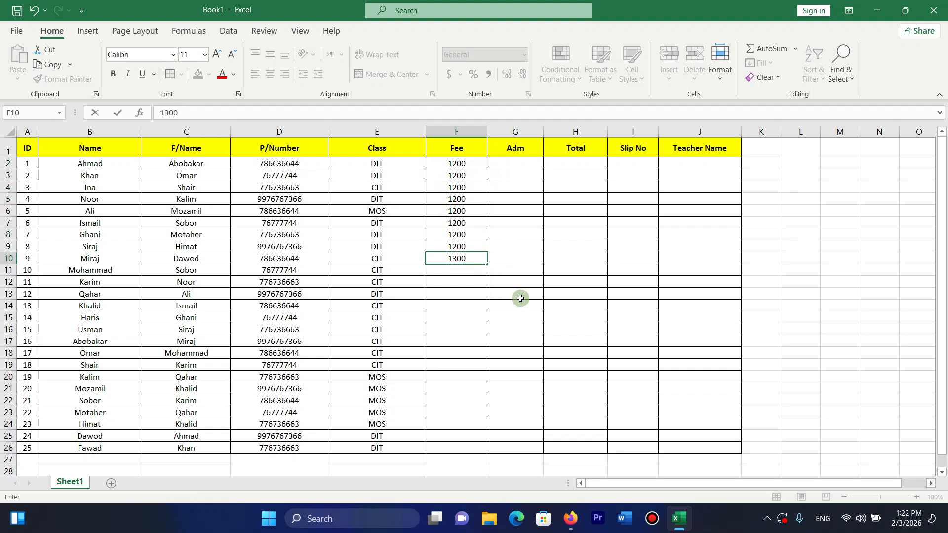
key("Return")
left_click(474, 260)
left_click_drag(486, 264, 462, 372)
Fill the remaining Fee cells F19:F26 with 1500.
left_click(462, 365)
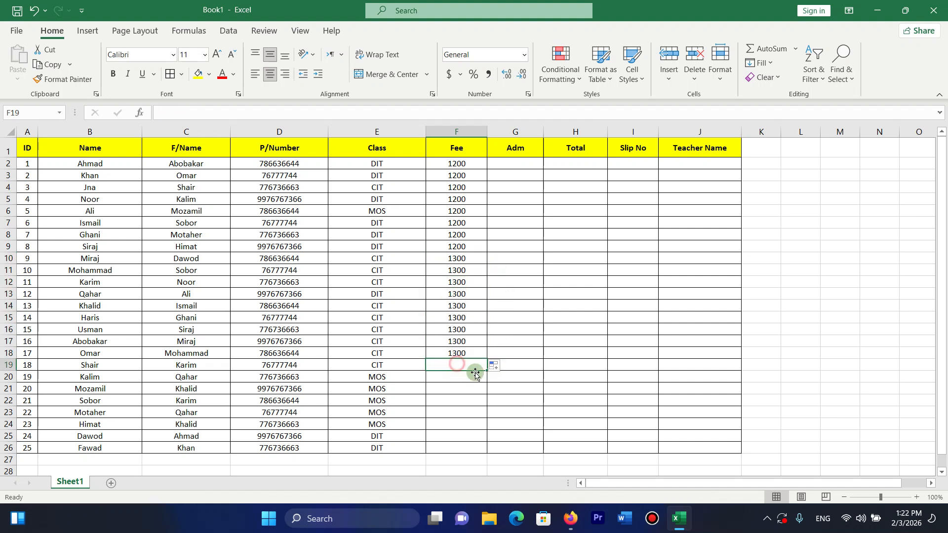
type("1500")
key("Return")
left_click(485, 368)
left_click_drag(487, 371, 486, 449)
Enter 500 in Adm cell G2 and fill it down the column.
left_click(510, 164)
type("500")
key("Return")
left_click(519, 164)
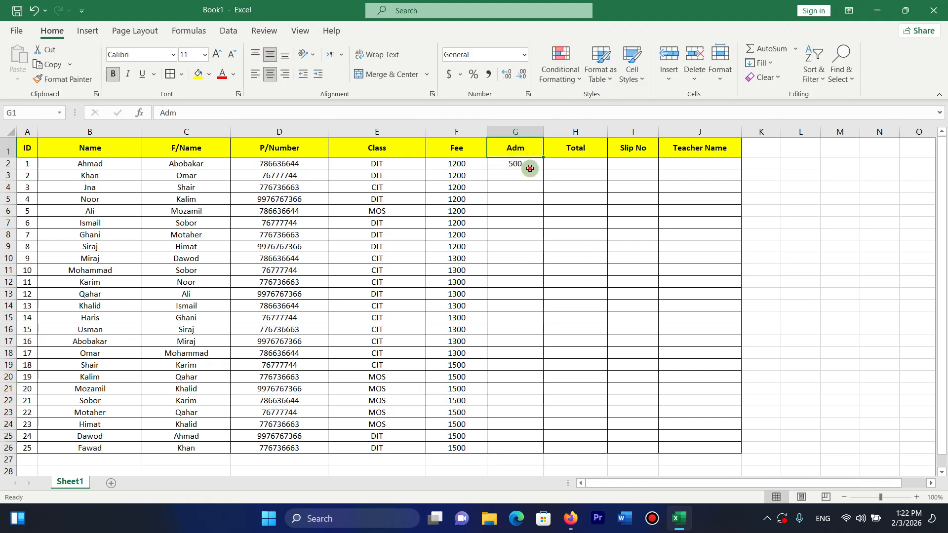
left_click_drag(543, 169, 547, 449)
Put the formula =F2+G2 in Total cell H2 and fill it to row 26.
left_click(595, 163)
type("=")
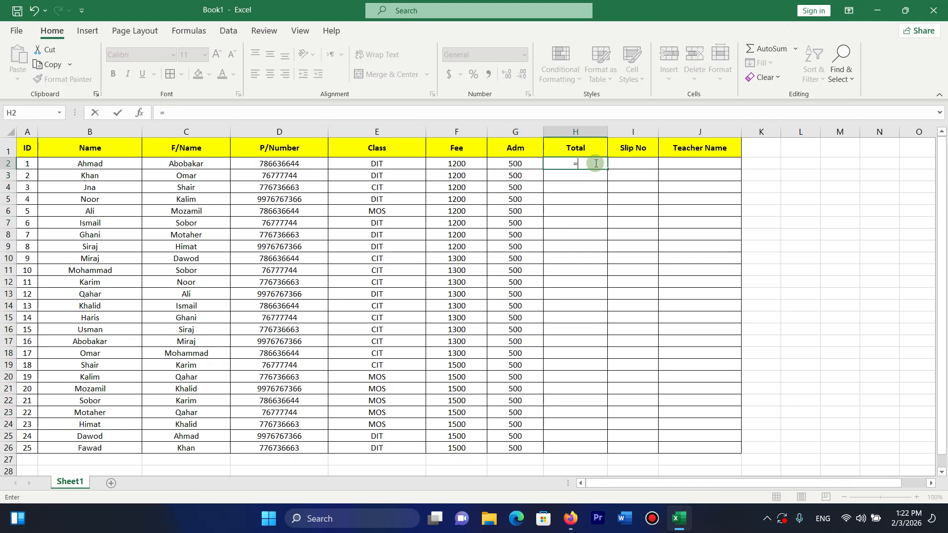
left_click(454, 163)
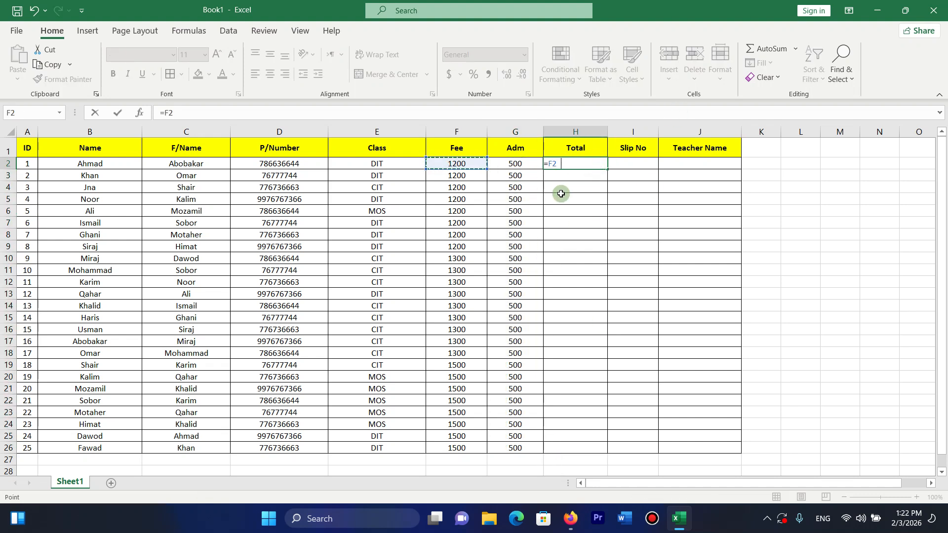
type("+")
left_click(518, 164)
key("Return")
left_click(596, 164)
left_click_drag(596, 164, 609, 453)
Enter 2555 in I2 and extend it as a series to I26.
left_click(675, 172)
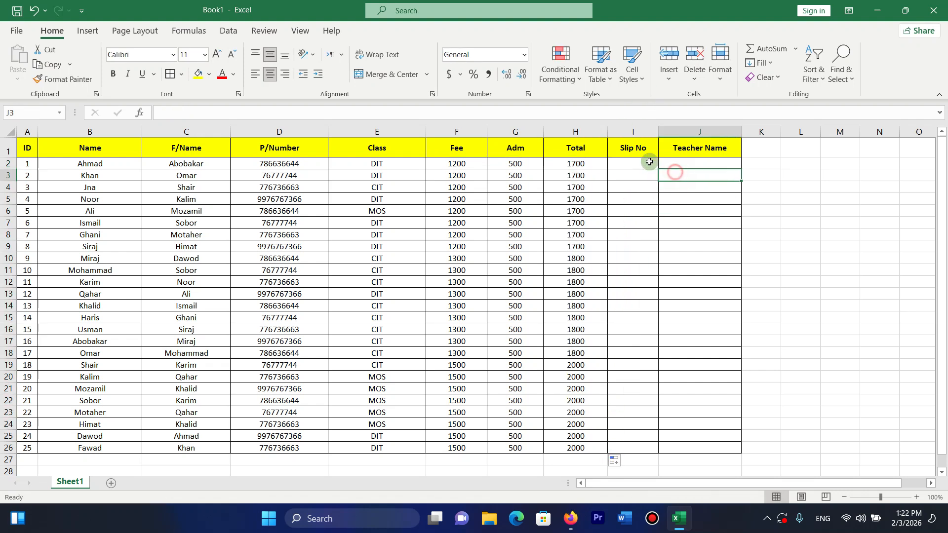
left_click(637, 156)
left_click(623, 163)
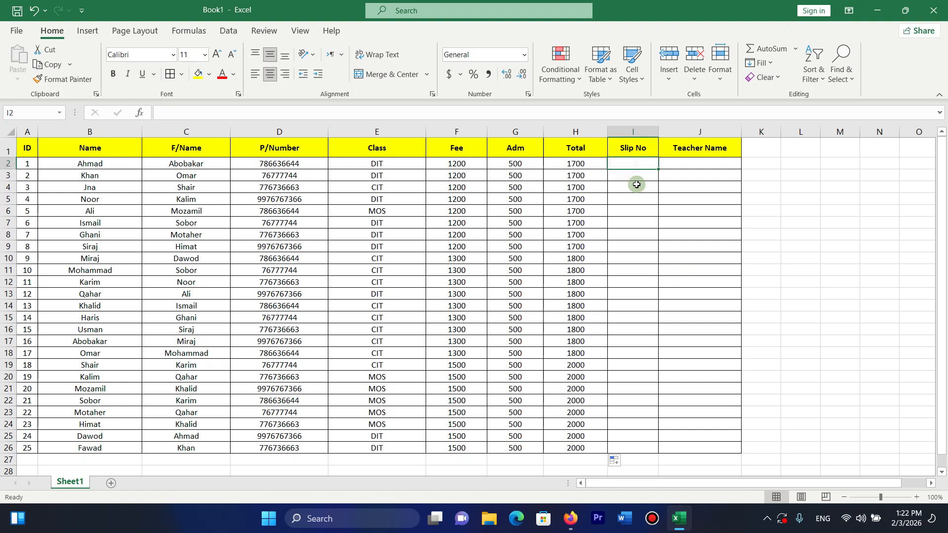
type("2555")
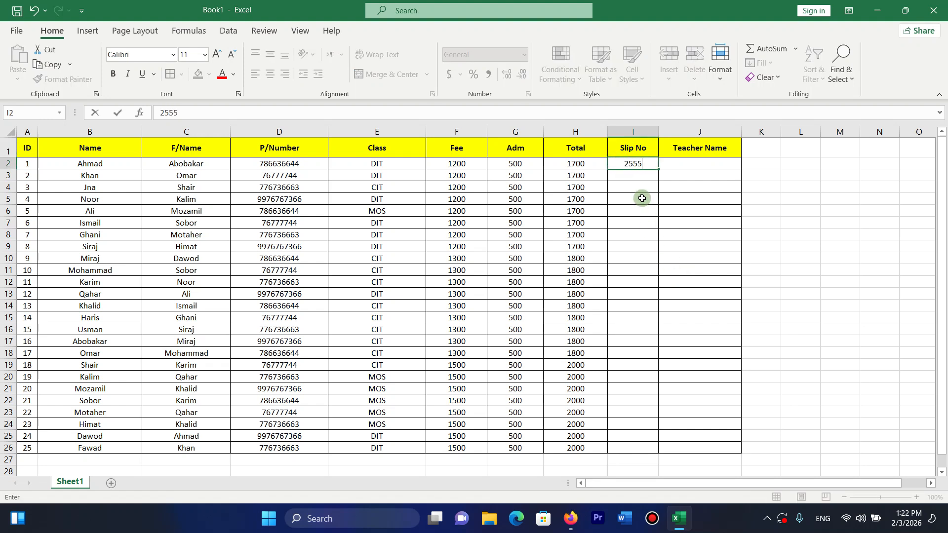
key("Return")
left_click(634, 154)
left_click(653, 168)
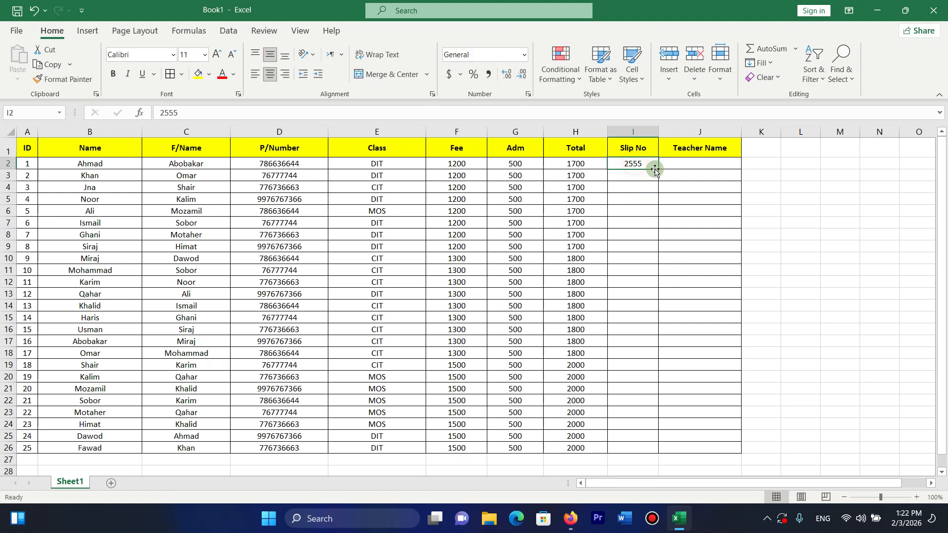
left_click_drag(657, 170, 651, 459)
left_click(689, 165)
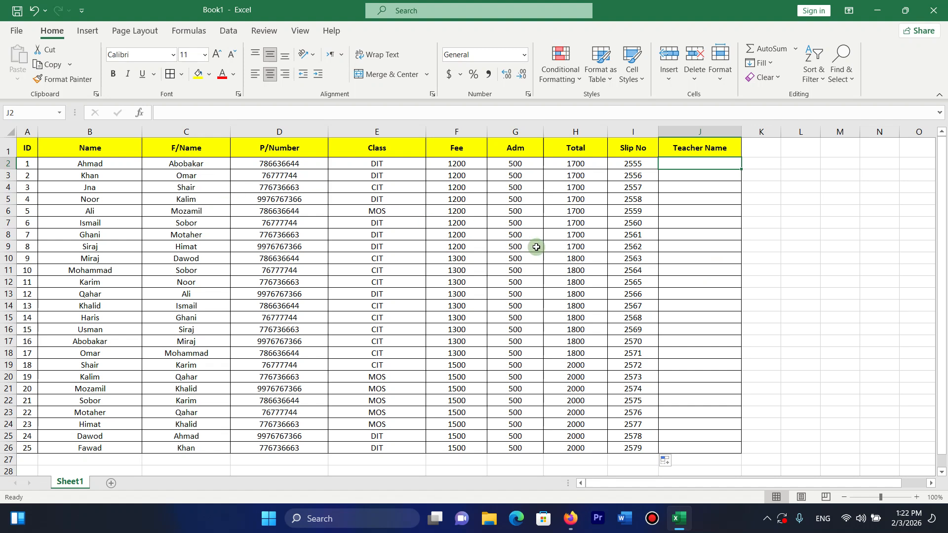
Enter the teacher's full name in J2 and fill it down to J26.
type("Fida")
key("Return")
left_click(719, 166)
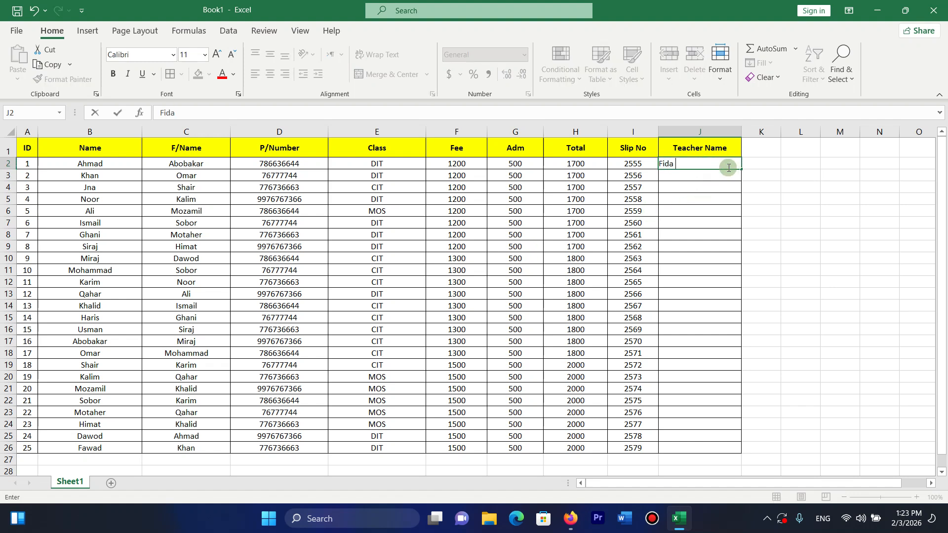
key("Return")
left_click(726, 163)
left_click_drag(747, 171, 760, 453)
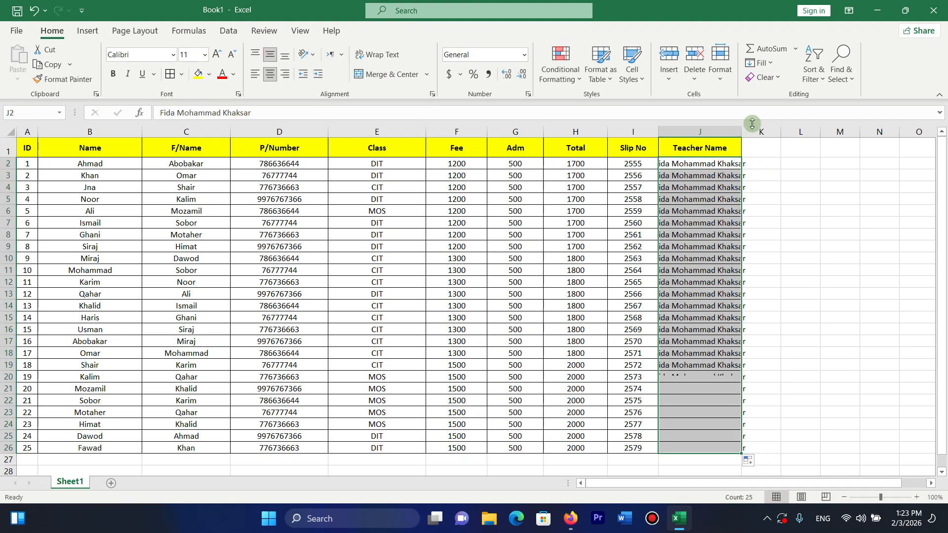
Widen column J to fit the name and select the table A1:J26.
left_click_drag(750, 142, 822, 135)
left_click_drag(740, 136, 774, 136)
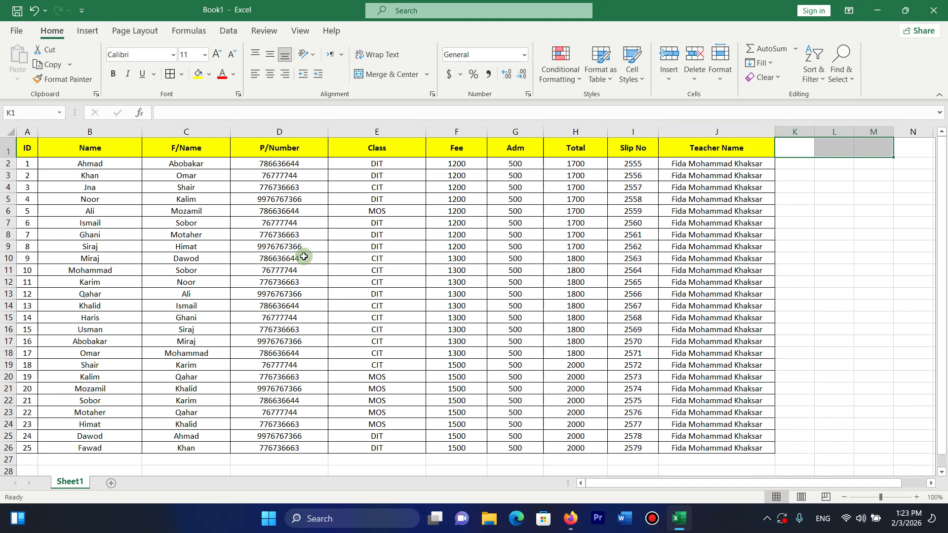
left_click(214, 213)
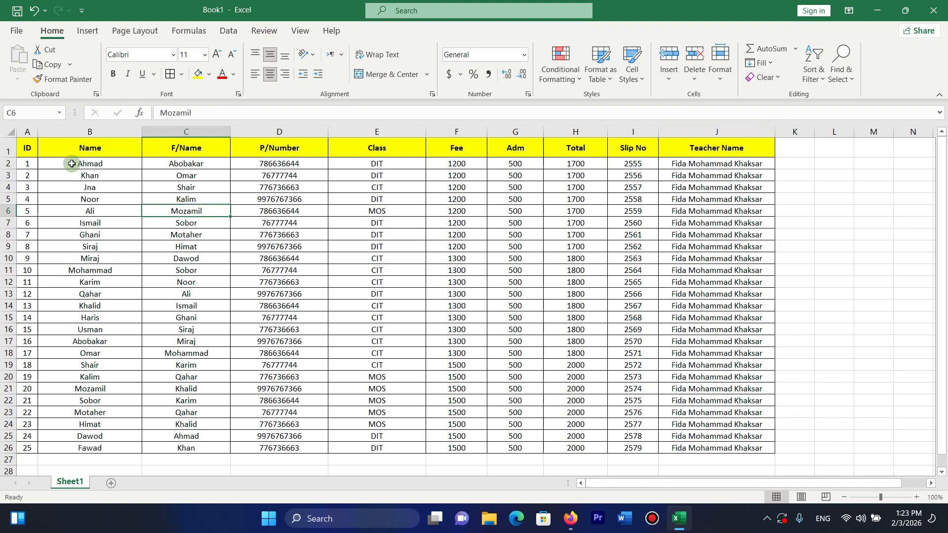
left_click_drag(31, 152, 699, 448)
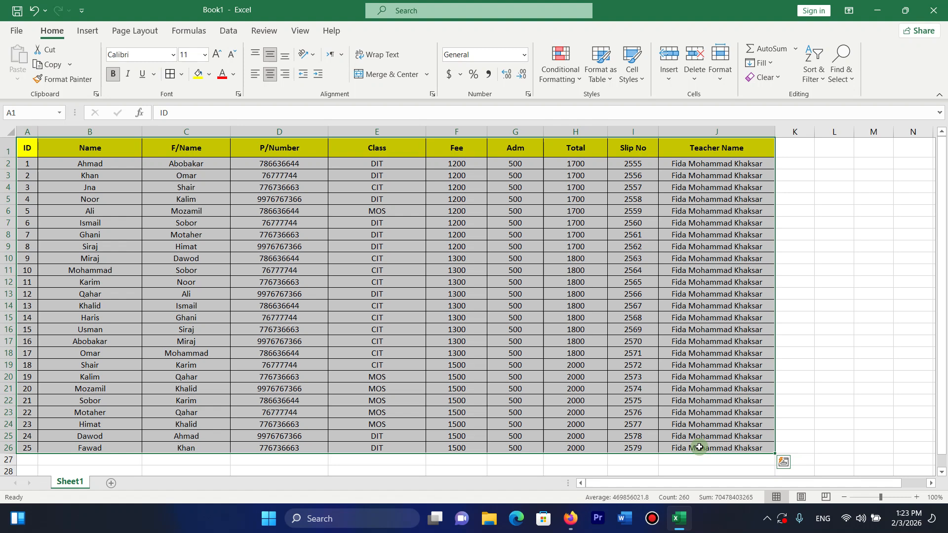
Insert a PivotTable from A1:J26 onto a new worksheet.
left_click(89, 33)
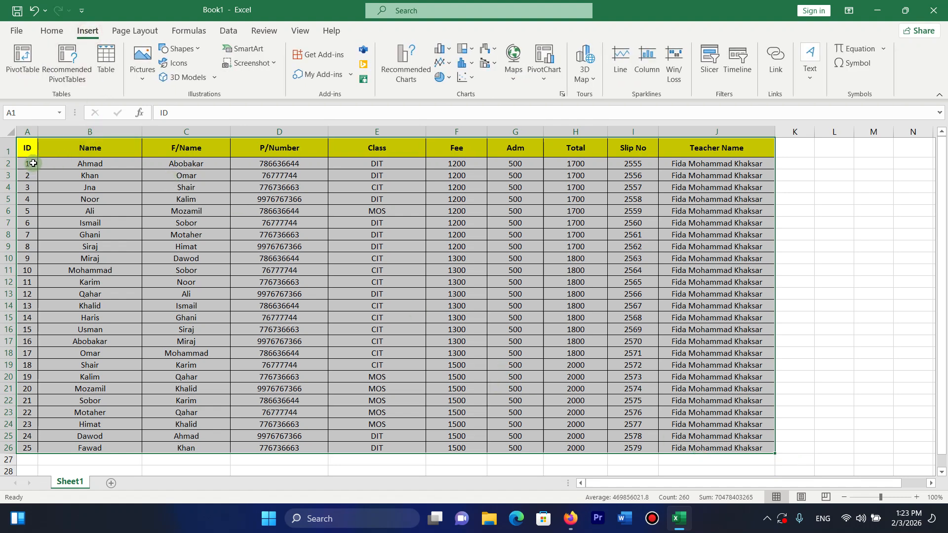
left_click(22, 79)
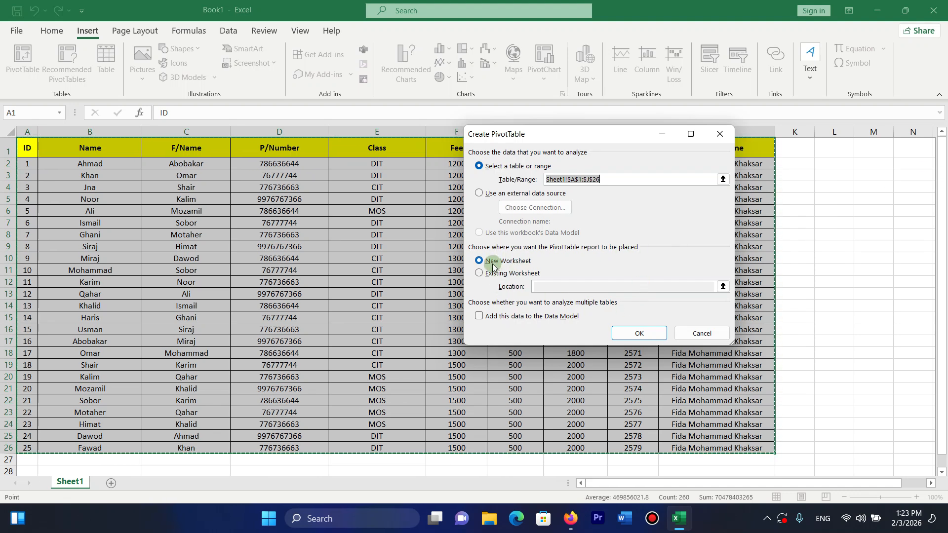
left_click(639, 333)
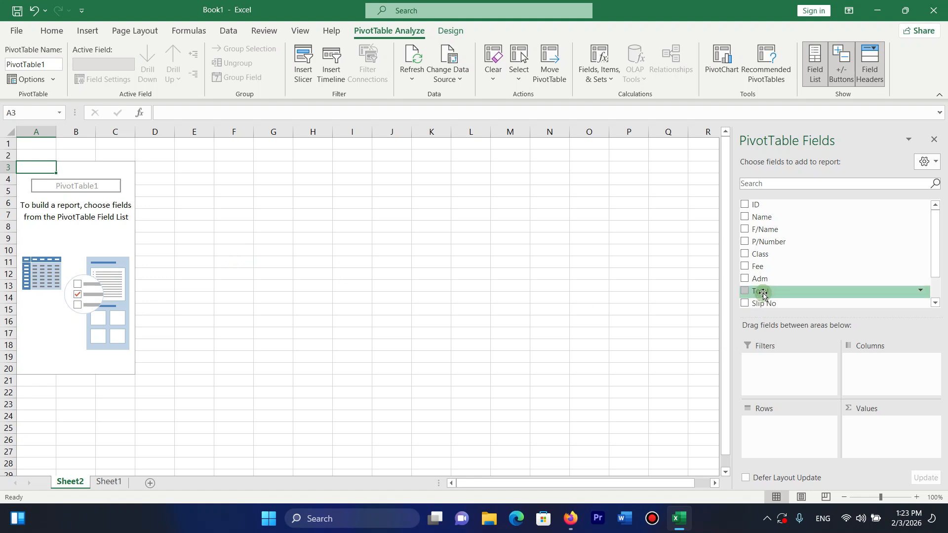
Add Fee, Adm and Total as summed values and Name as rows, giving totals 33300, 12500 and 45800.
left_click_drag(933, 267, 931, 278)
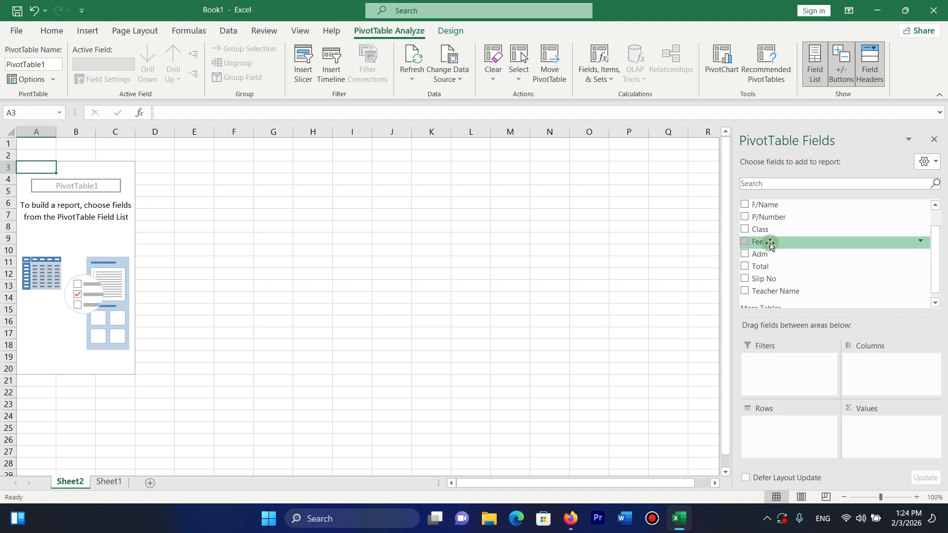
left_click(746, 242)
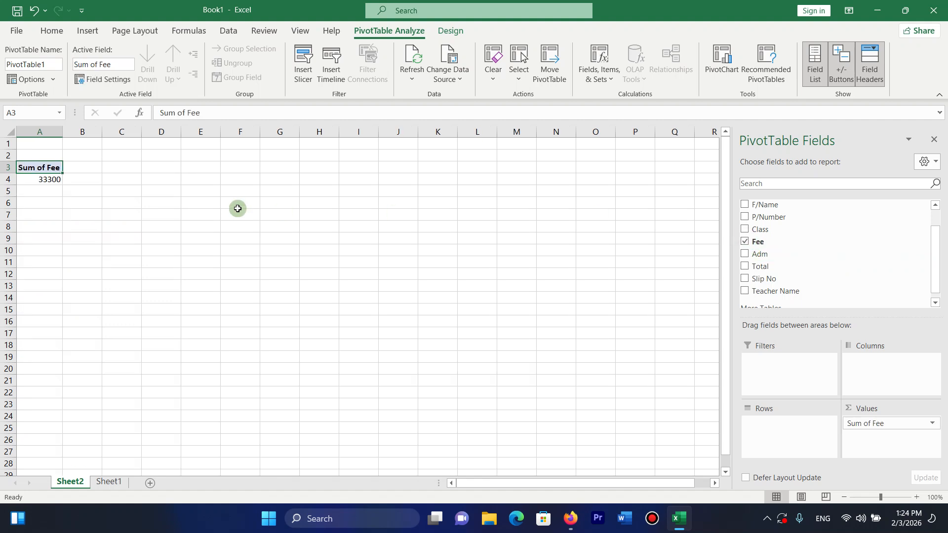
left_click(44, 179)
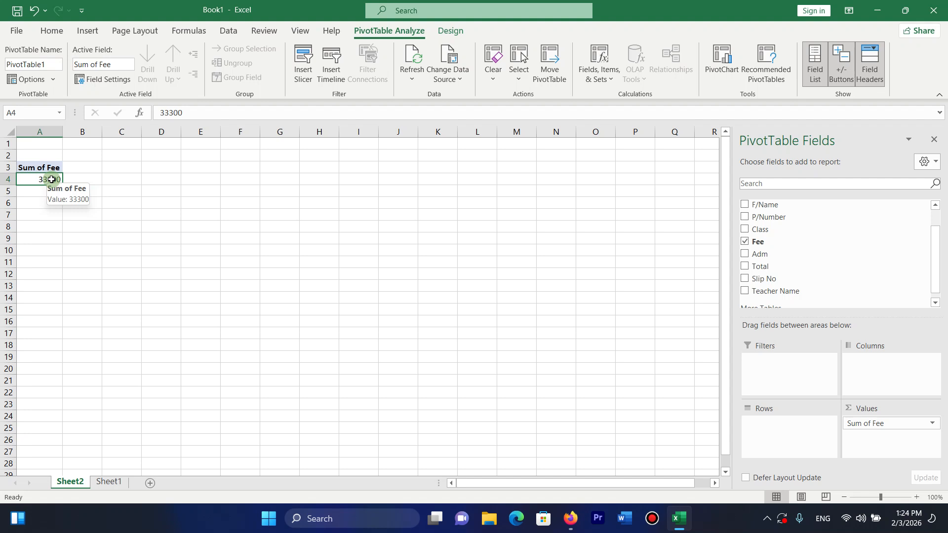
mouse_move(59, 179)
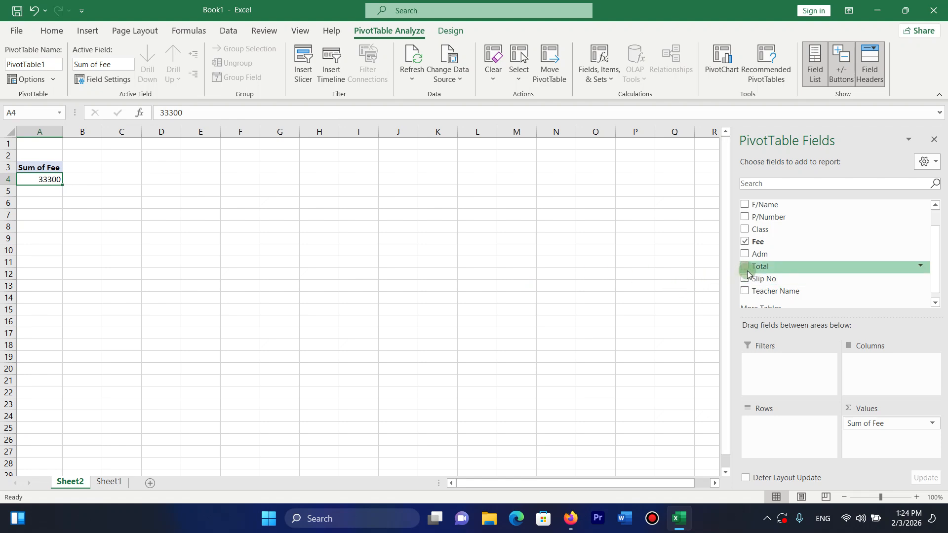
left_click(745, 253)
left_click(496, 207)
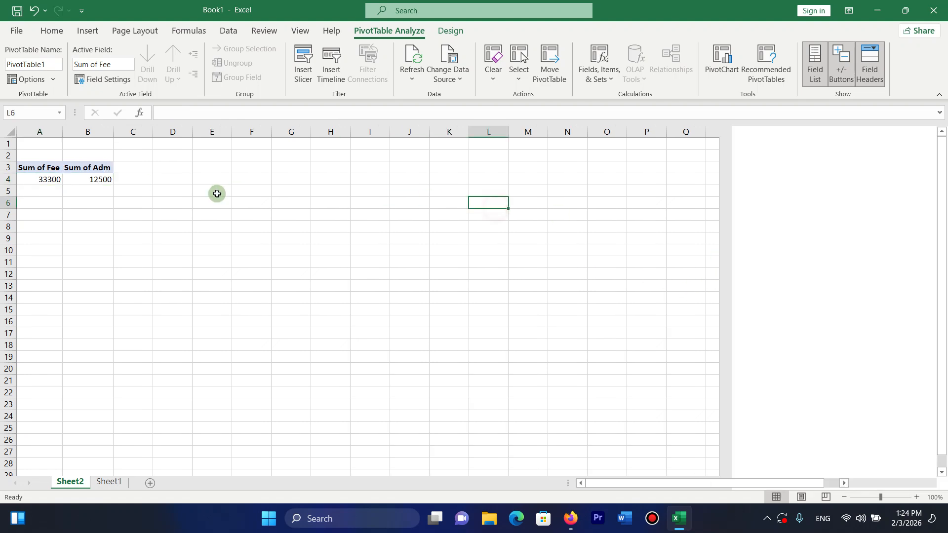
left_click(74, 179)
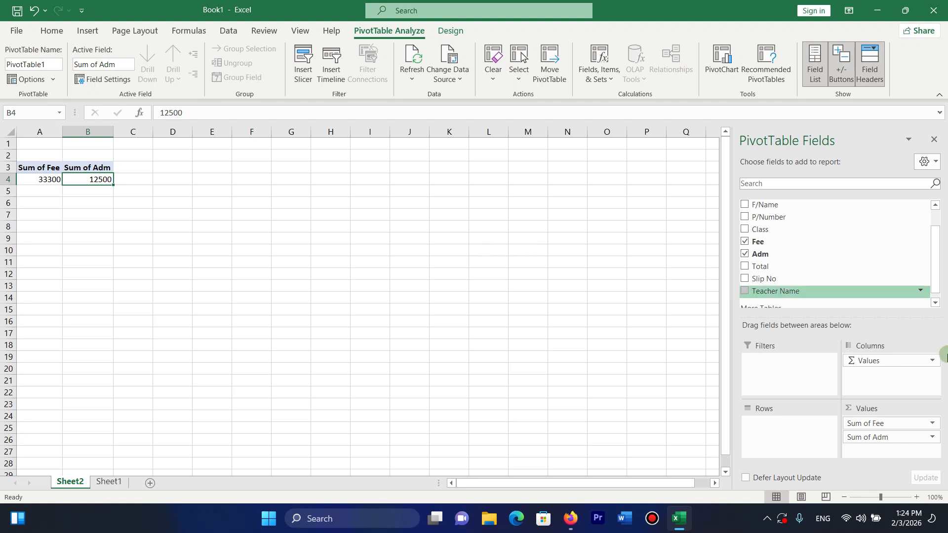
left_click(745, 270)
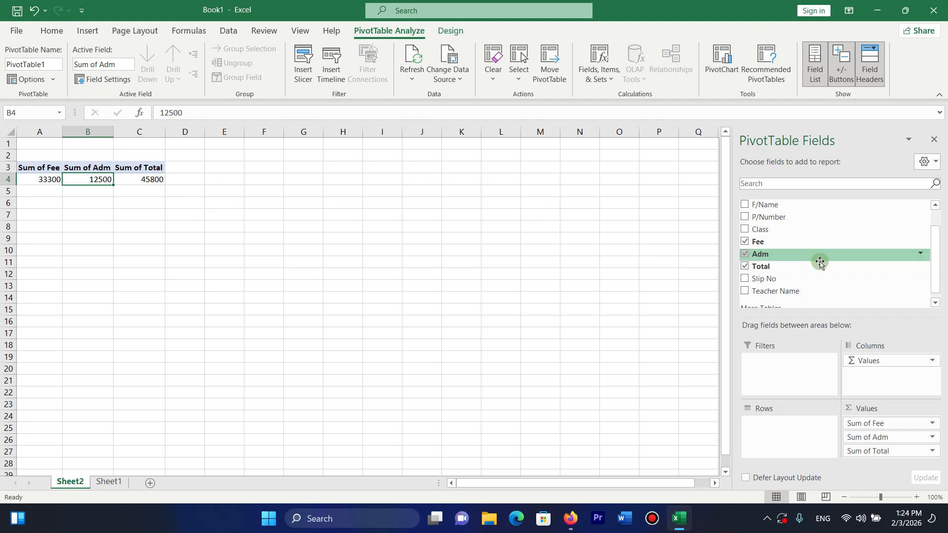
left_click_drag(933, 282, 933, 245)
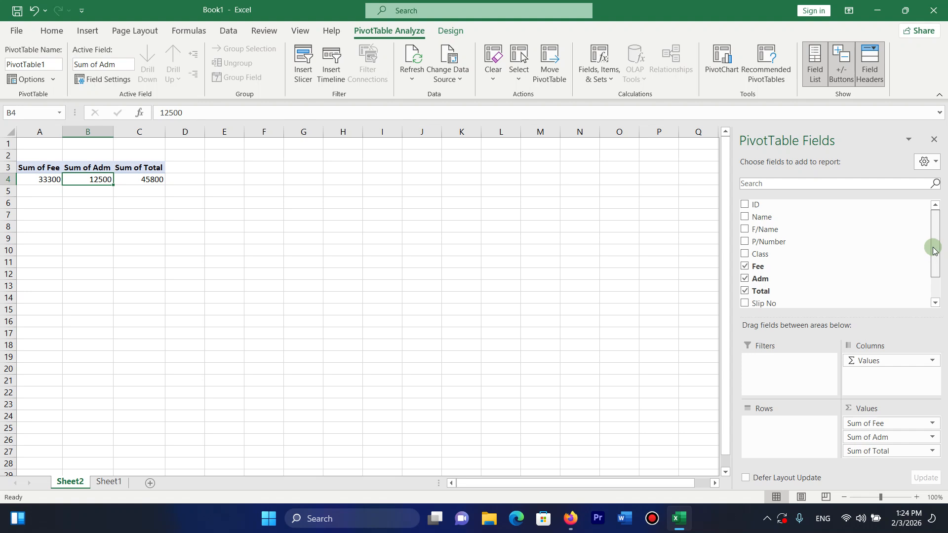
left_click(745, 218)
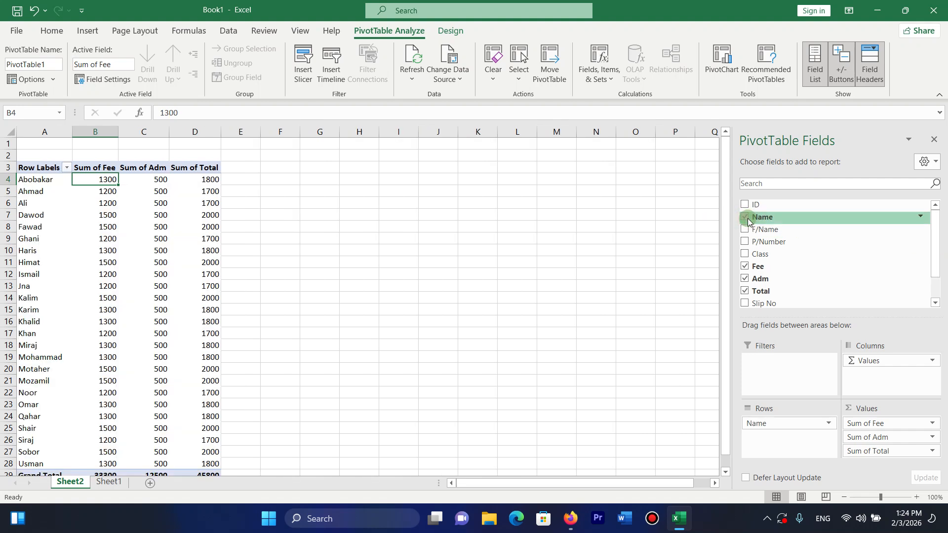
left_click(62, 193)
left_click_drag(40, 168, 115, 472)
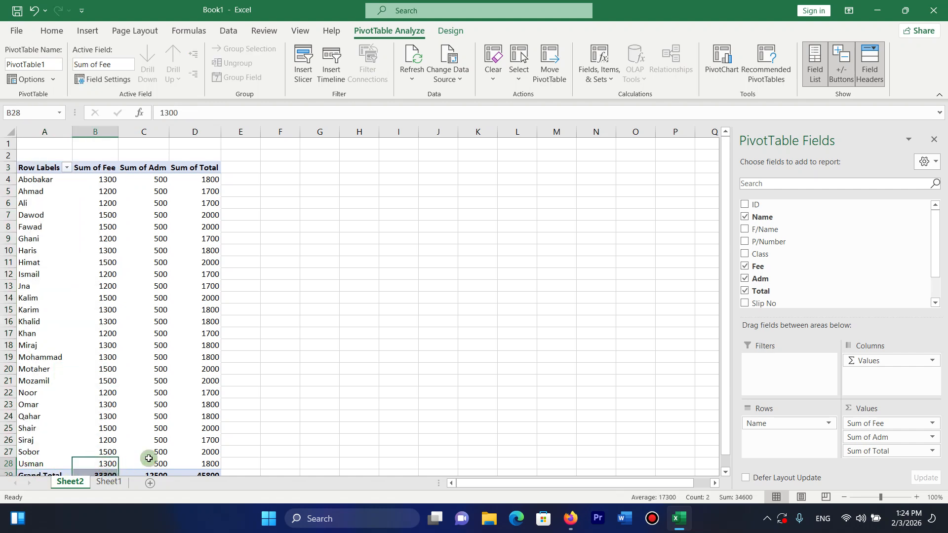
key("Down")
key("Down")
left_click(98, 451)
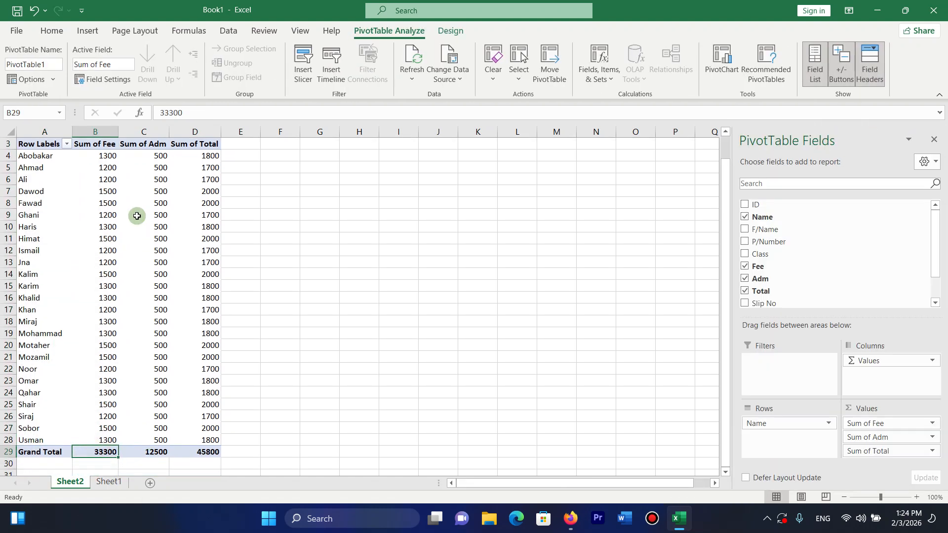
left_click_drag(102, 155, 200, 157)
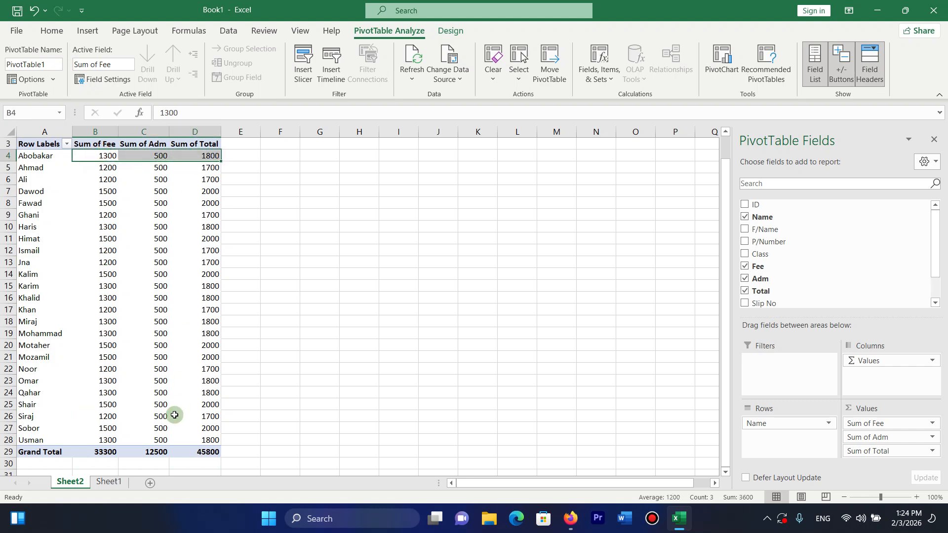
left_click(197, 462)
left_click(205, 452)
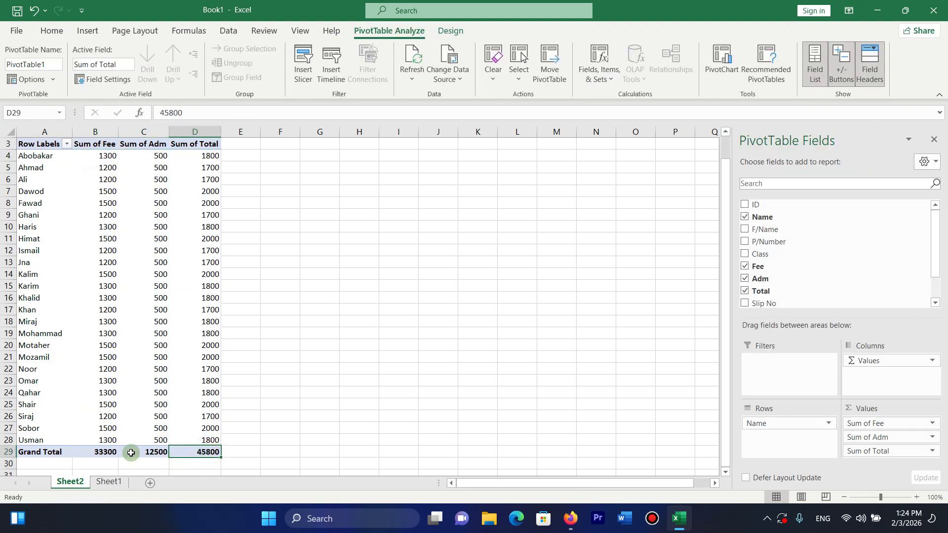
left_click(113, 452)
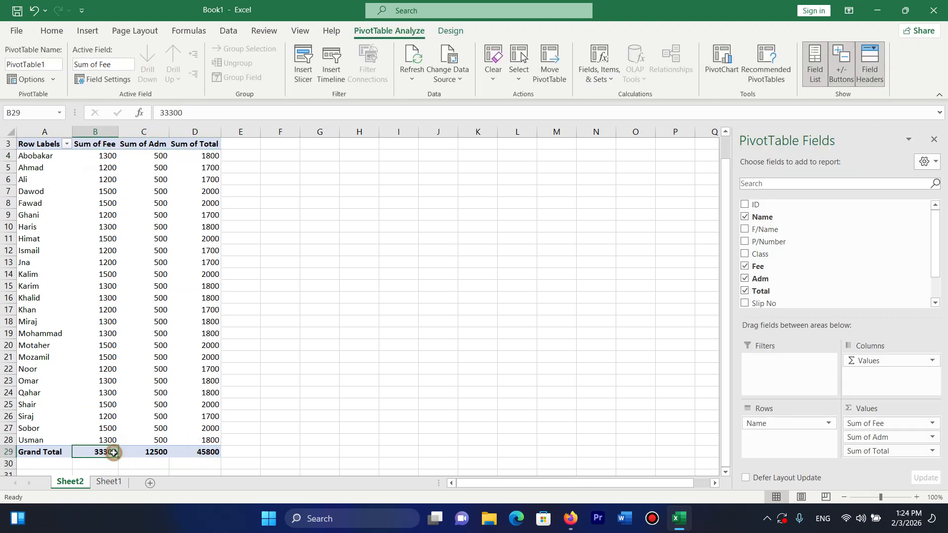
left_click(154, 455)
left_click(195, 453)
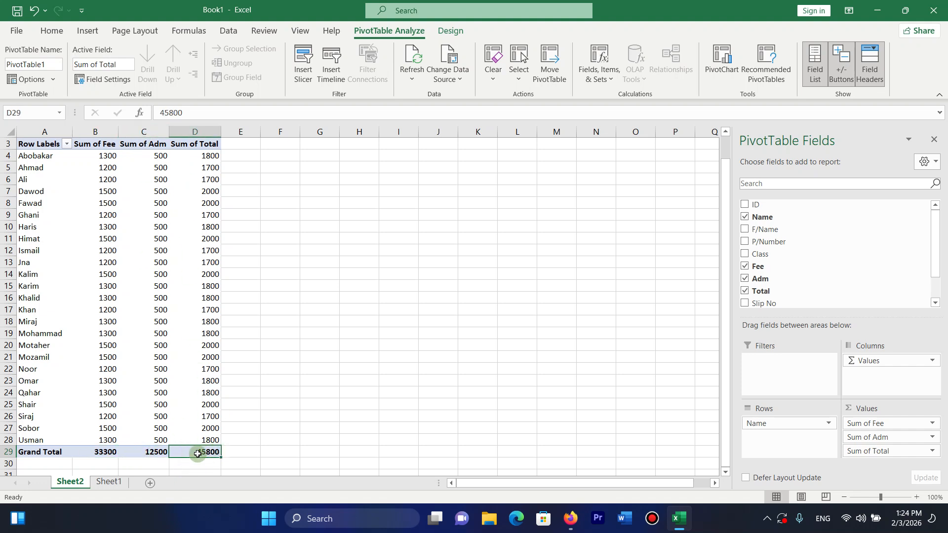
mouse_move(198, 453)
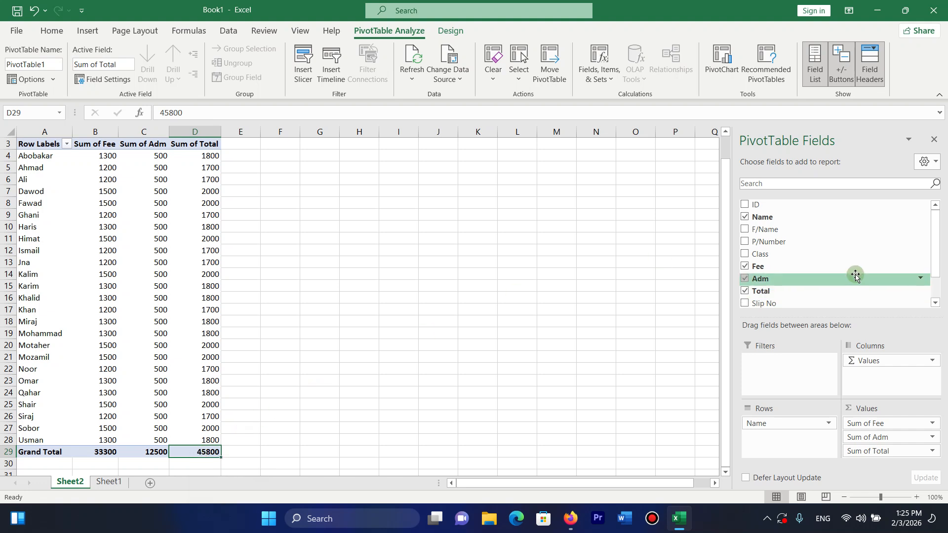
left_click(748, 241)
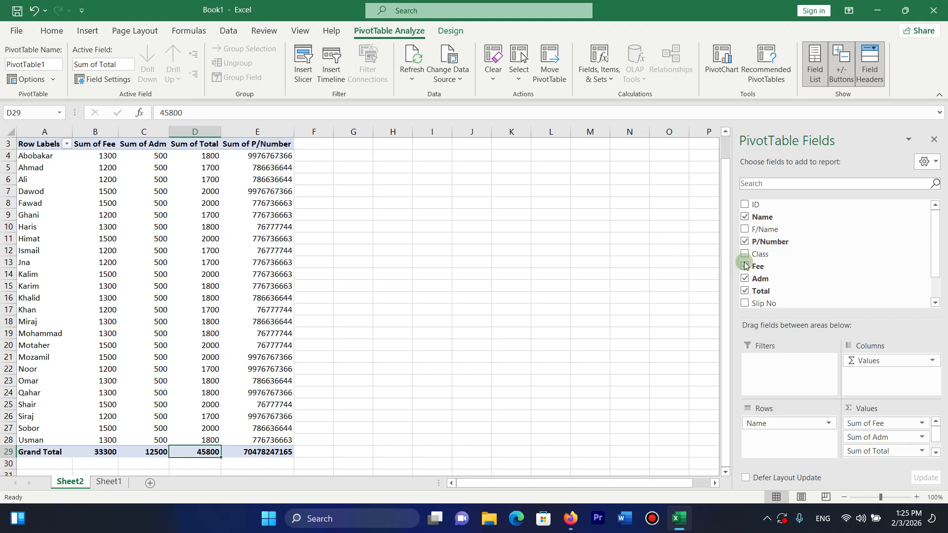
left_click(745, 242)
left_click(745, 216)
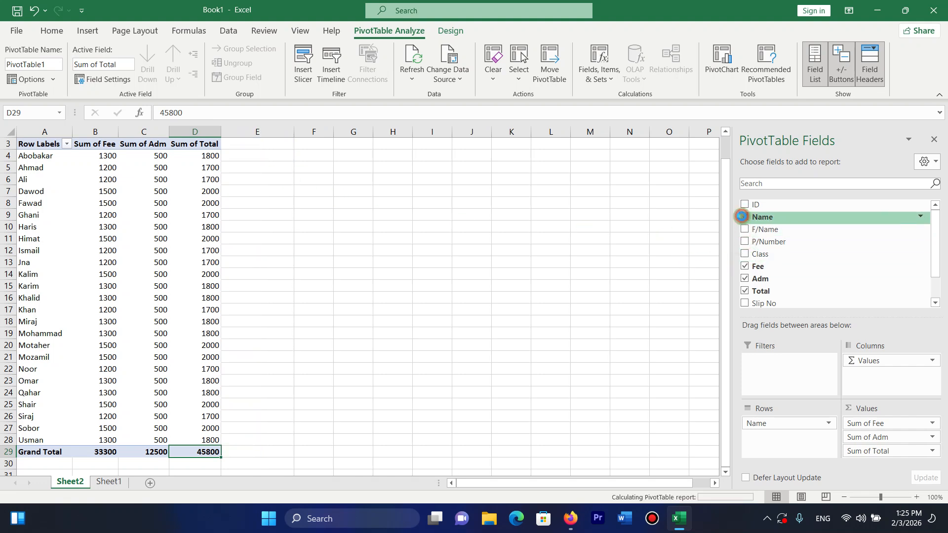
Group the pivot by Class and check the CIT totals: fee 13100, admission 5000, overall 18100.
left_click(748, 254)
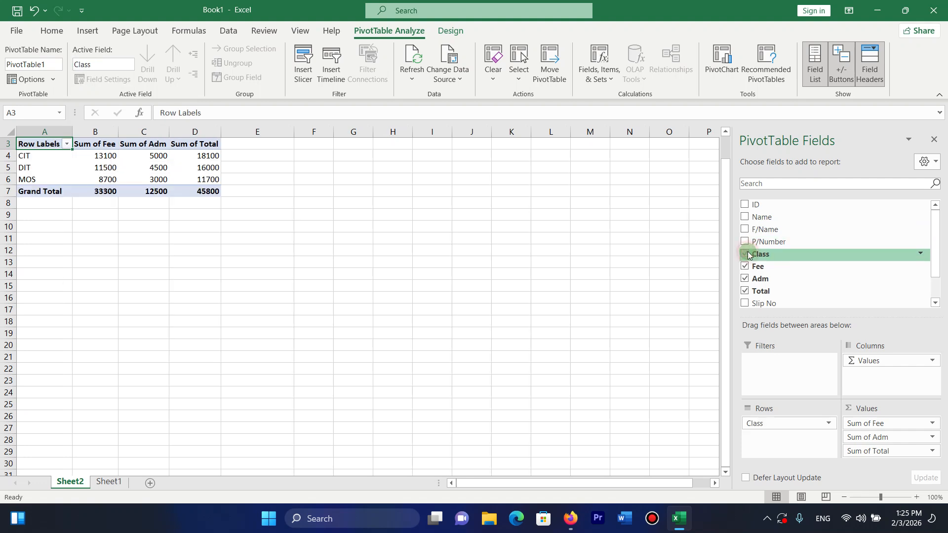
left_click(29, 155)
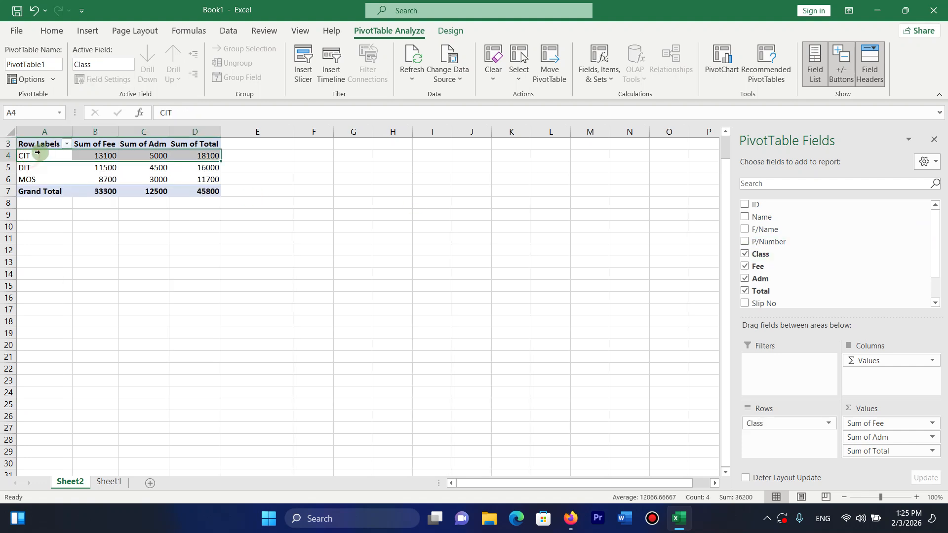
left_click(95, 155)
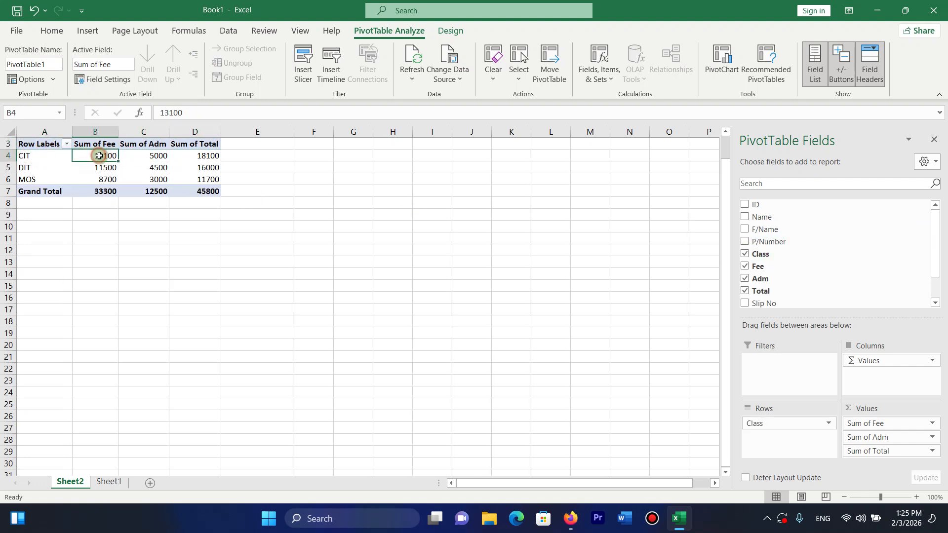
left_click(132, 161)
key("Left")
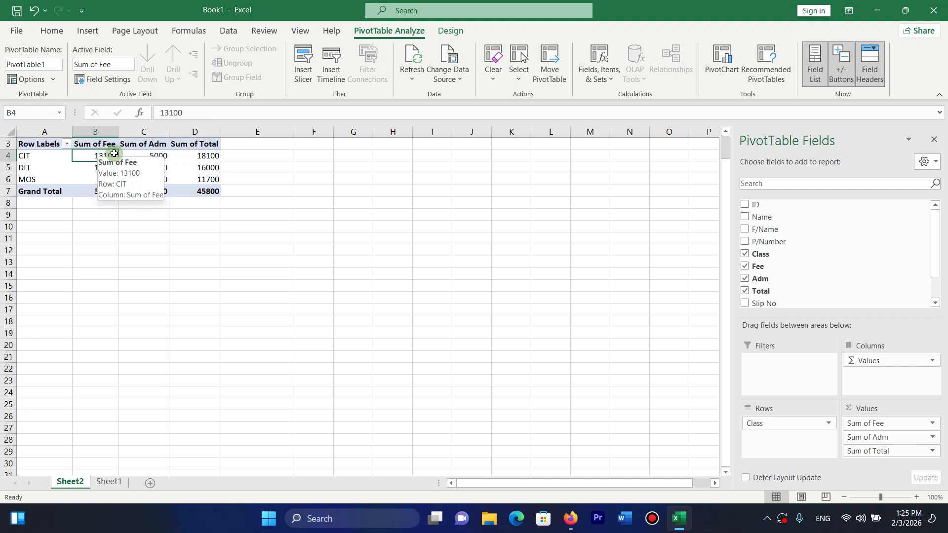
left_click(144, 153)
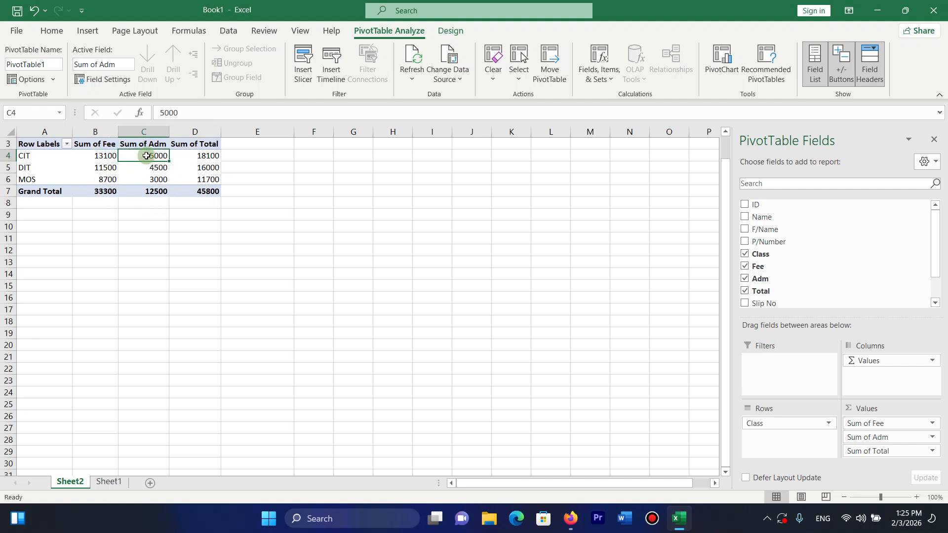
left_click(195, 155)
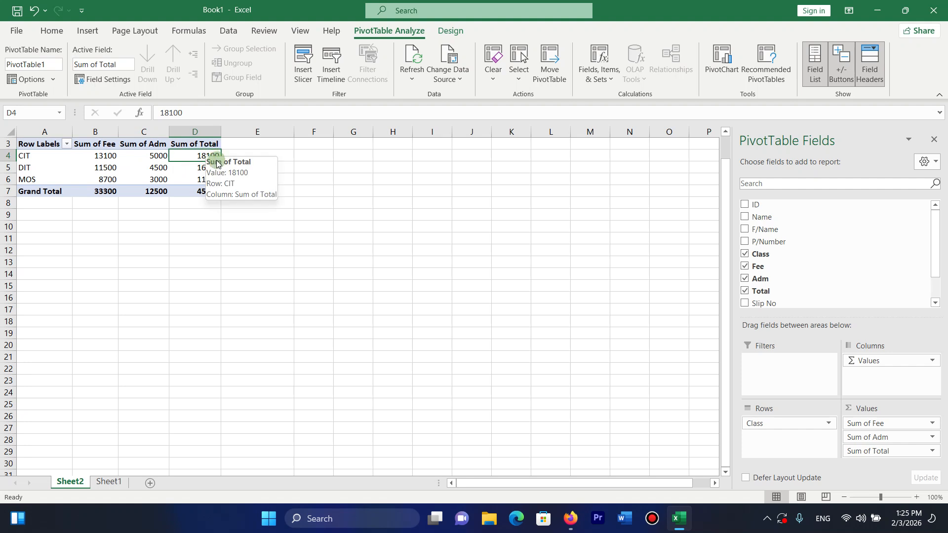
mouse_move(198, 156)
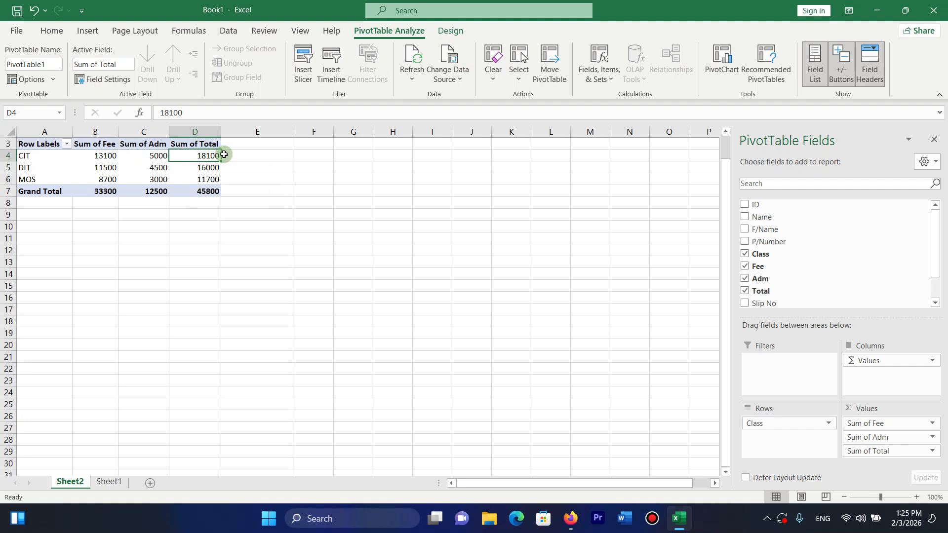
Review the DIT totals (fee 11500, overall 16000) and MOS totals (8700, 3000, 11700).
left_click(95, 168)
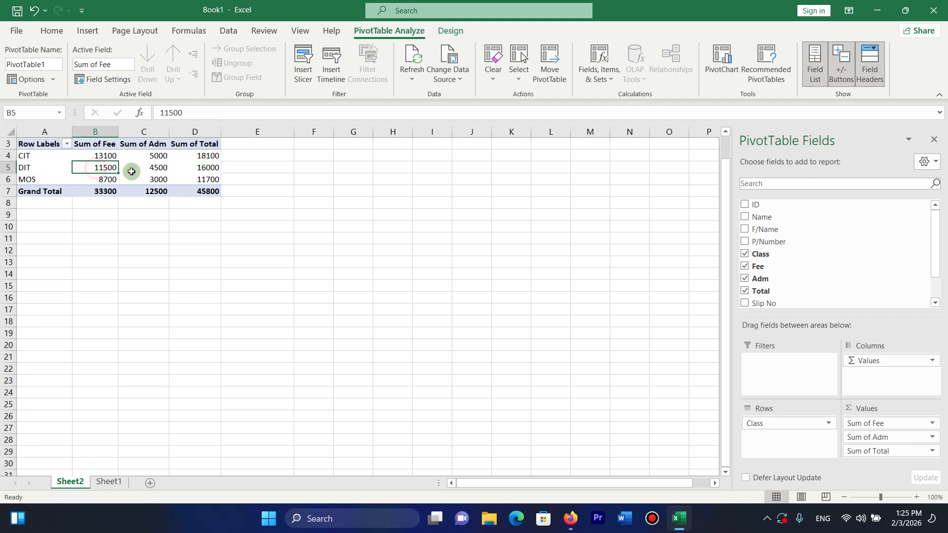
mouse_move(109, 165)
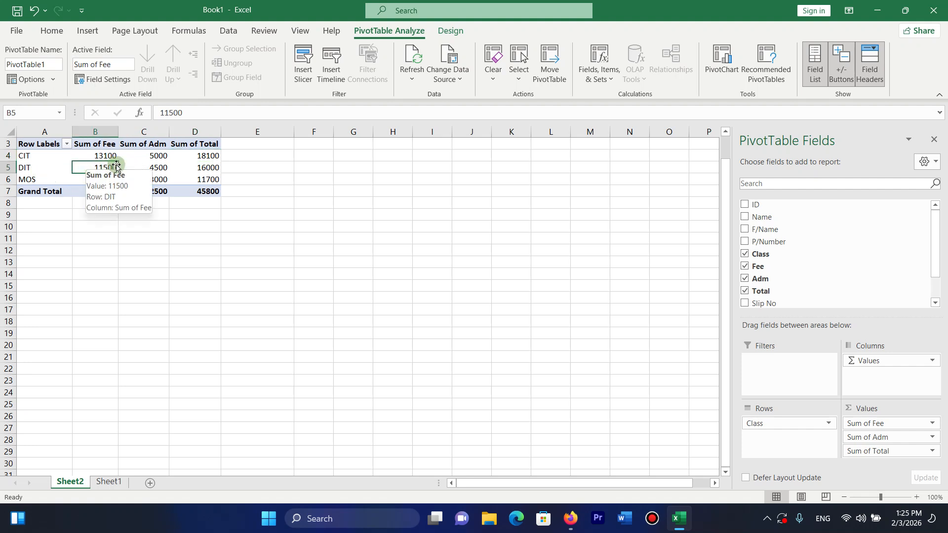
left_click(148, 168)
left_click(217, 169)
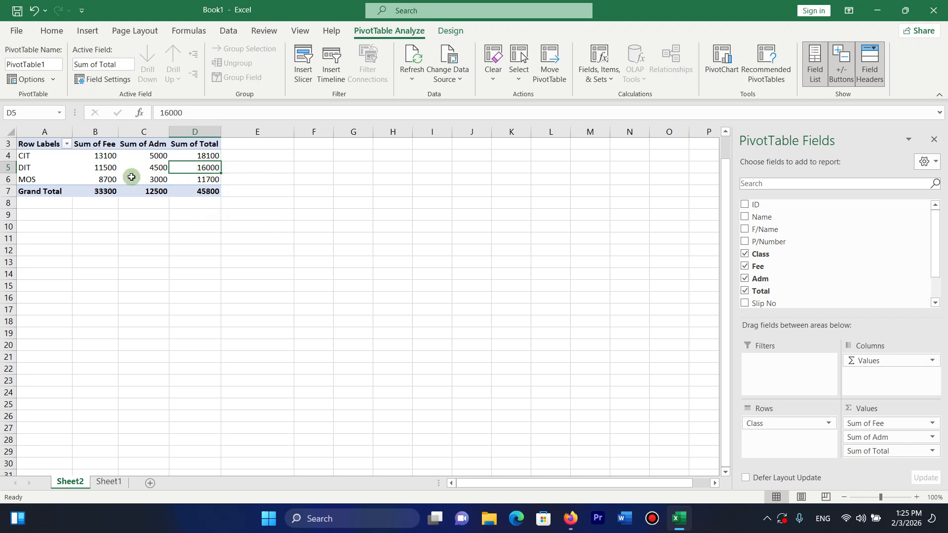
left_click(111, 179)
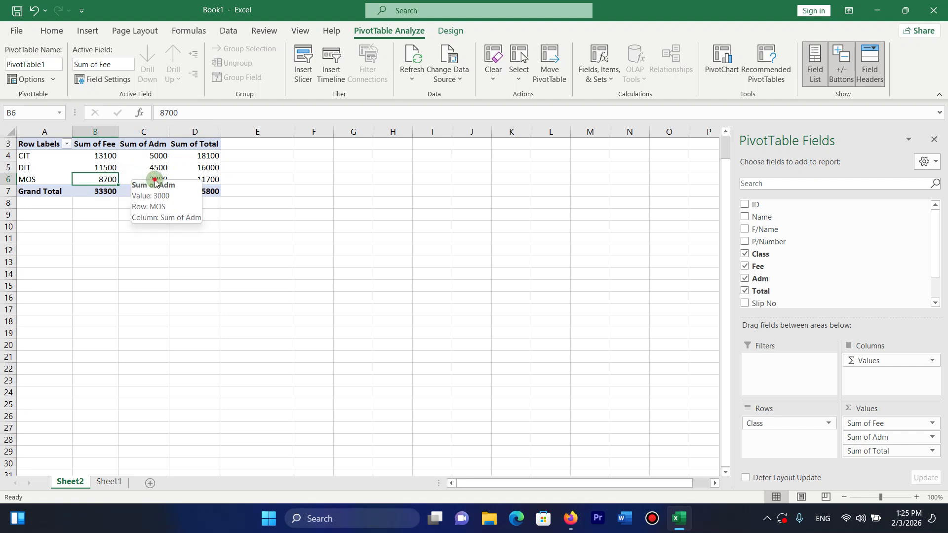
left_click(157, 178)
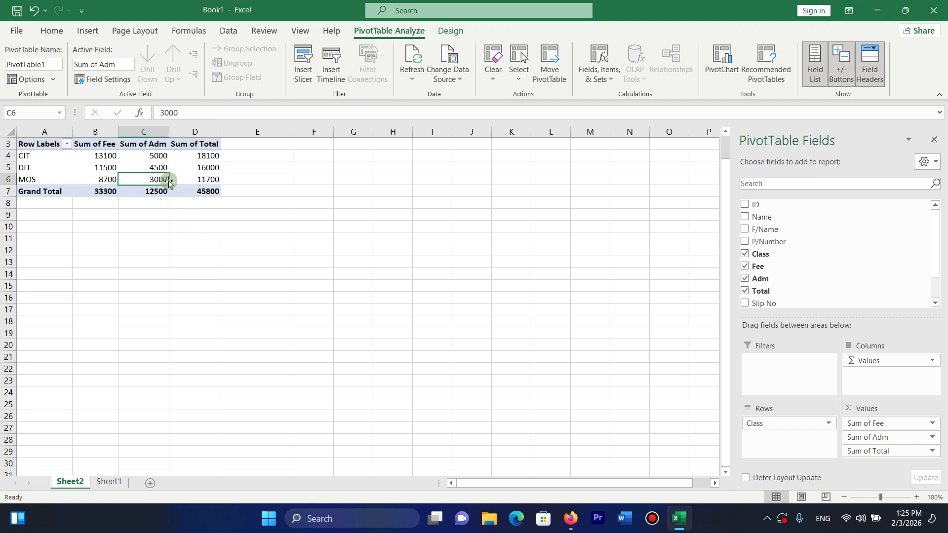
left_click(188, 180)
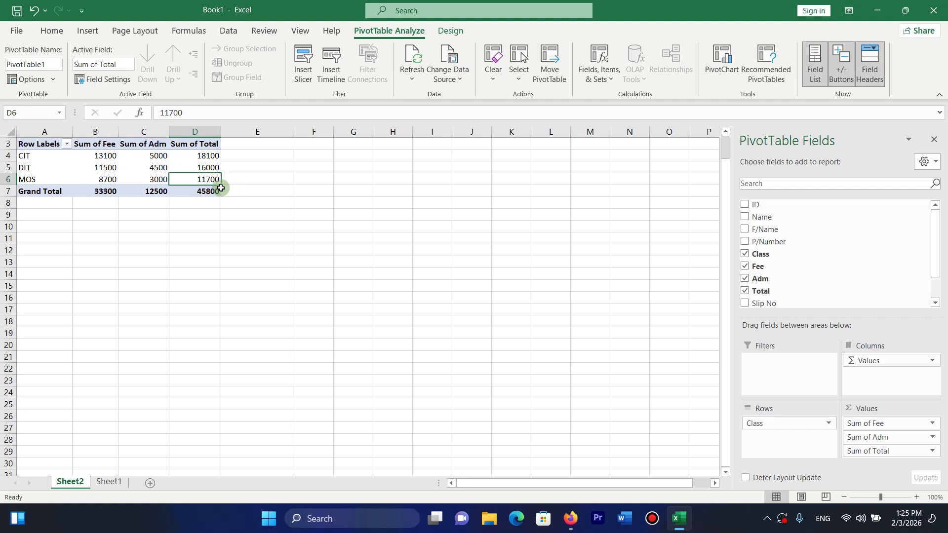
mouse_move(213, 176)
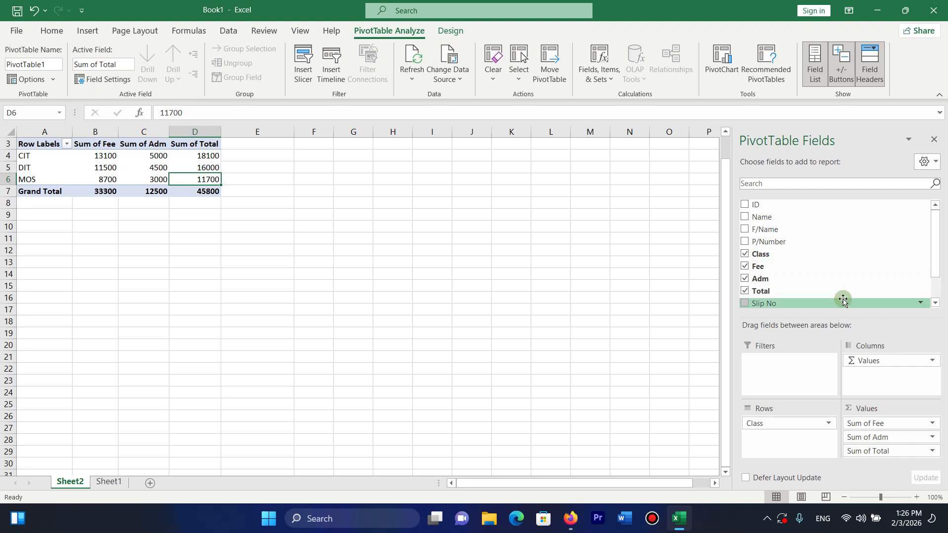
Replace Class with Name in the pivot rows and return to Sheet1.
left_click_drag(938, 252, 937, 284)
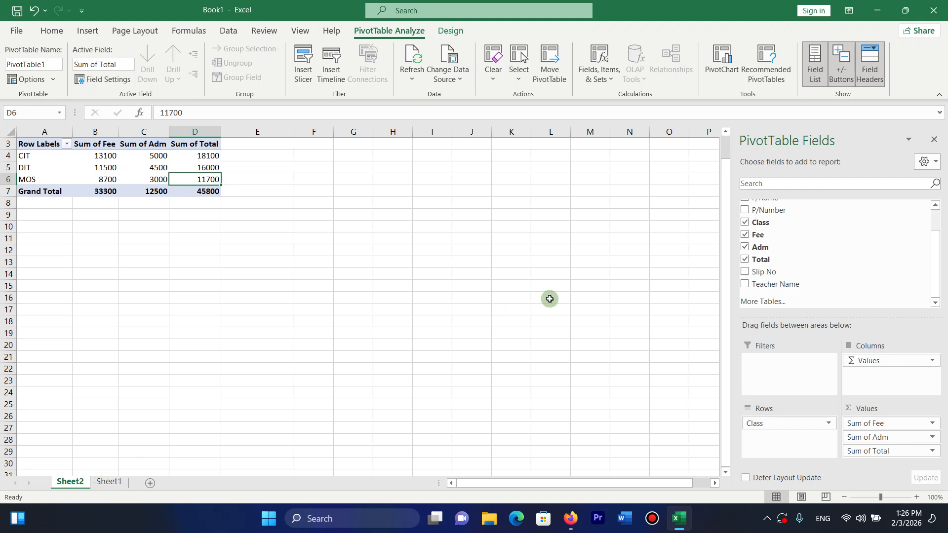
left_click(745, 223)
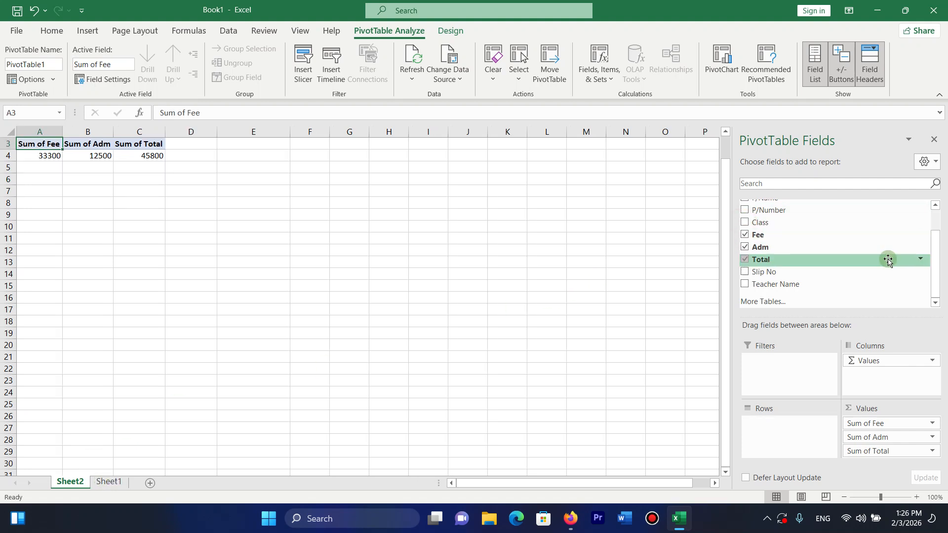
left_click_drag(933, 262, 933, 237)
left_click(745, 217)
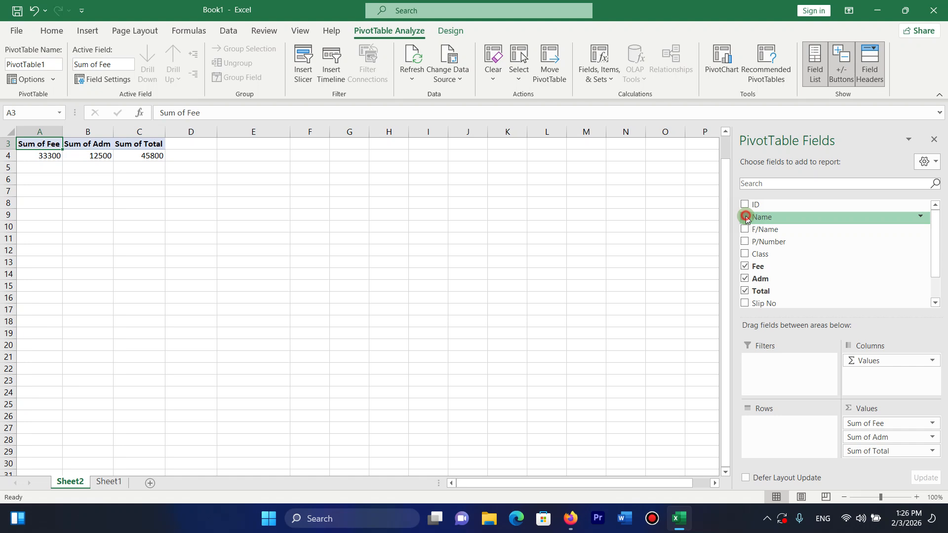
left_click(104, 480)
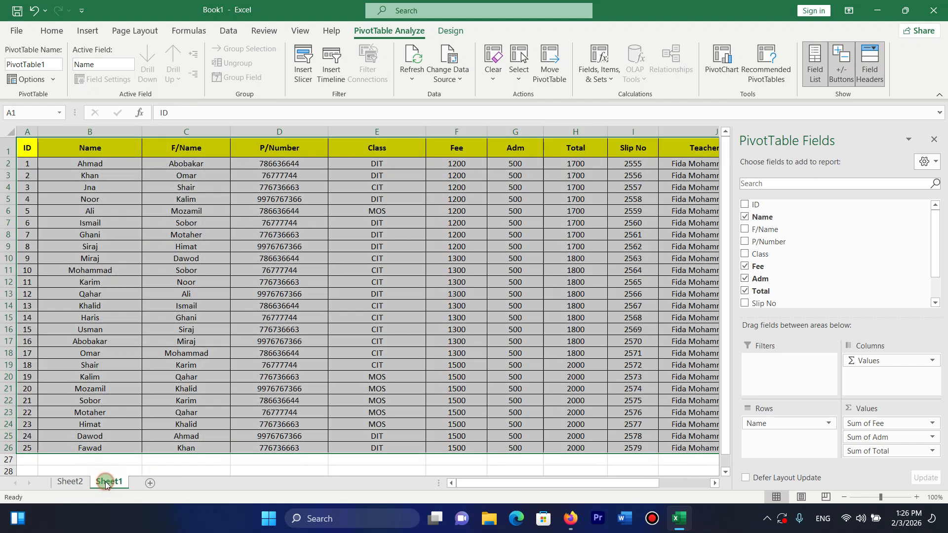
Change student ID 6's class to CIT in E7 and fee to 1500 in F7.
left_click(722, 250)
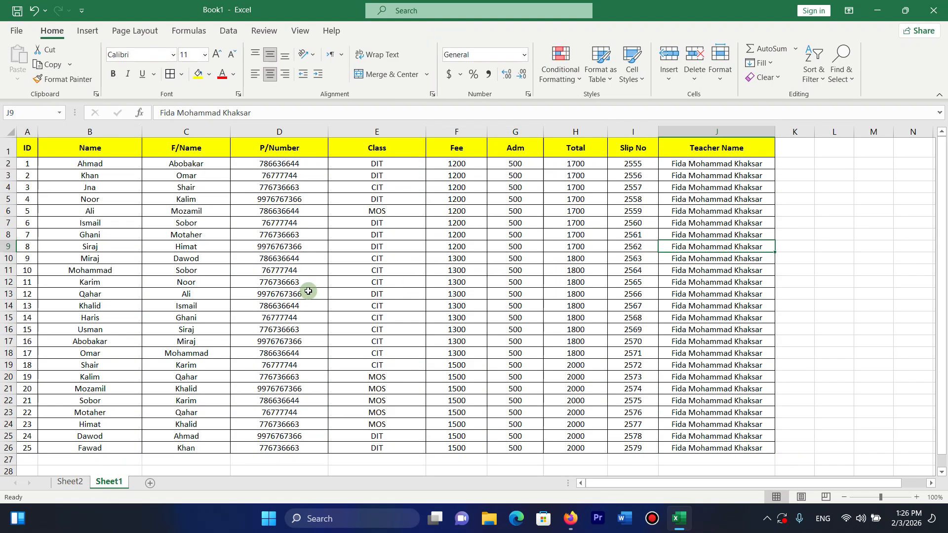
left_click_drag(117, 223, 386, 222)
left_click(384, 225)
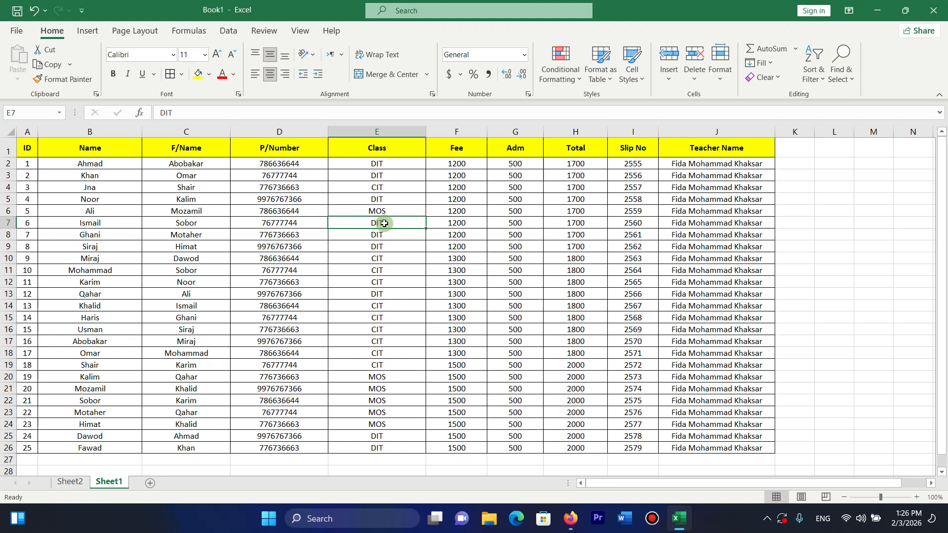
type("CIT")
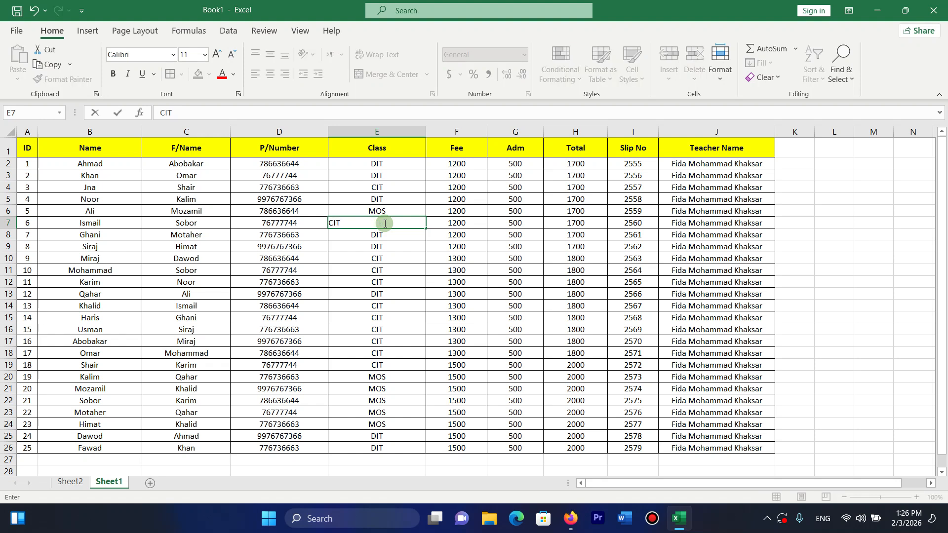
key("Return")
left_click(472, 221)
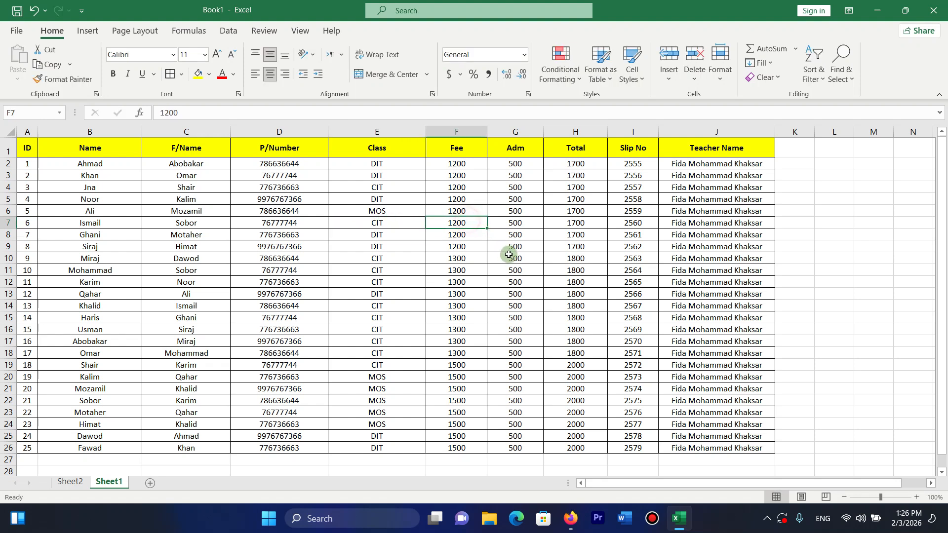
type("1")
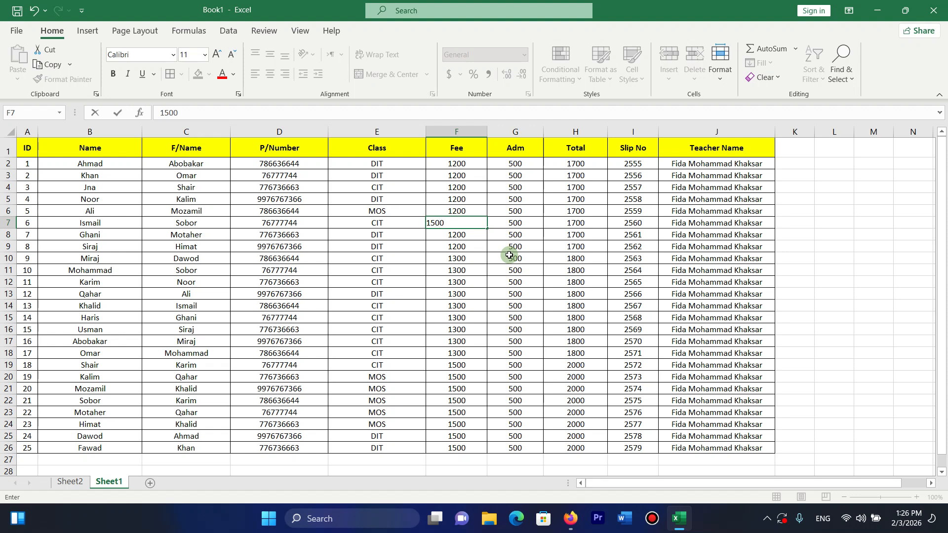
type("500")
key("Tab")
key("Tab")
key("Tab")
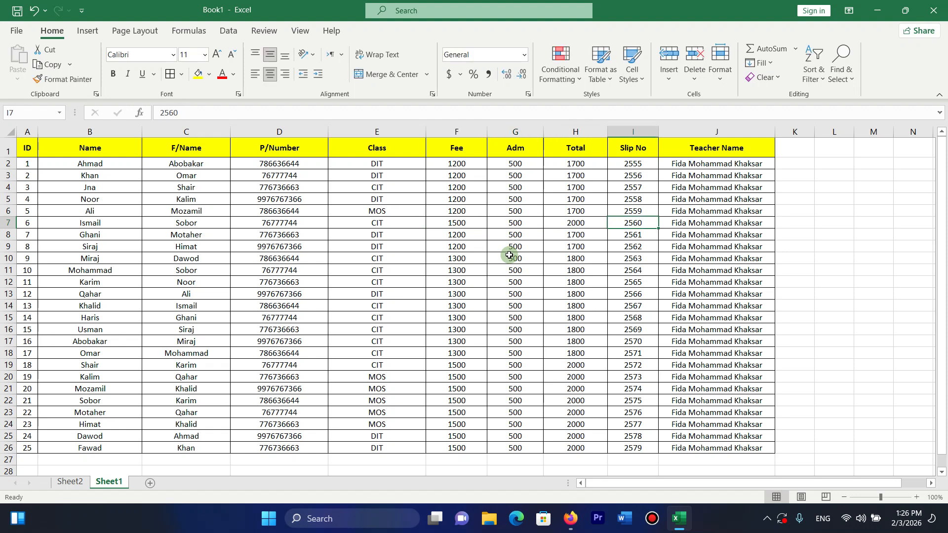
left_click(213, 236)
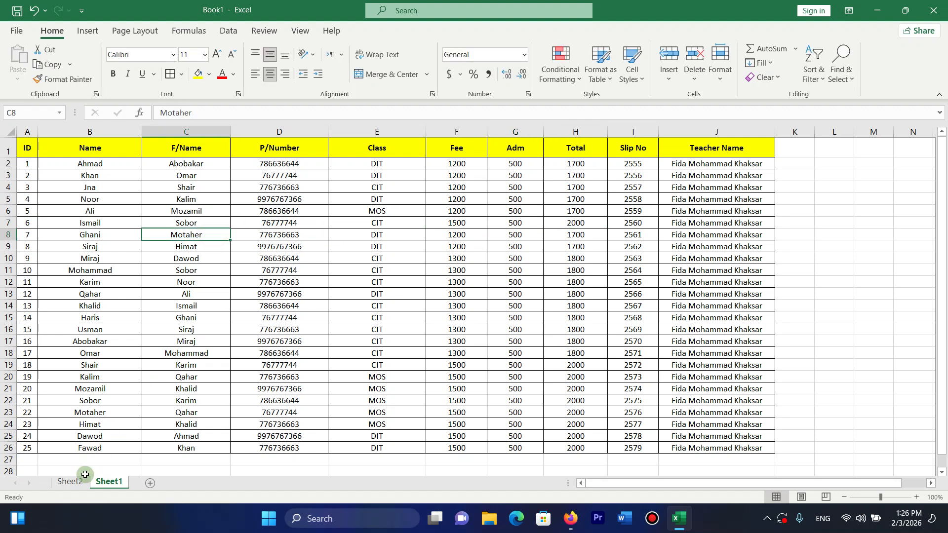
left_click(70, 482)
Move Sheet1 before Sheet2 and check the edited student's fee in the pivot.
left_click_drag(120, 481, 132, 486)
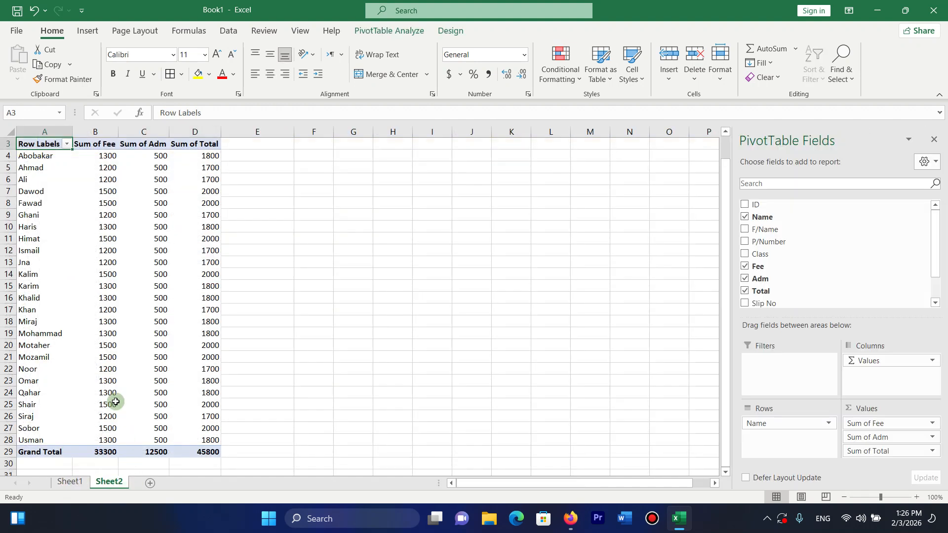
left_click(110, 391)
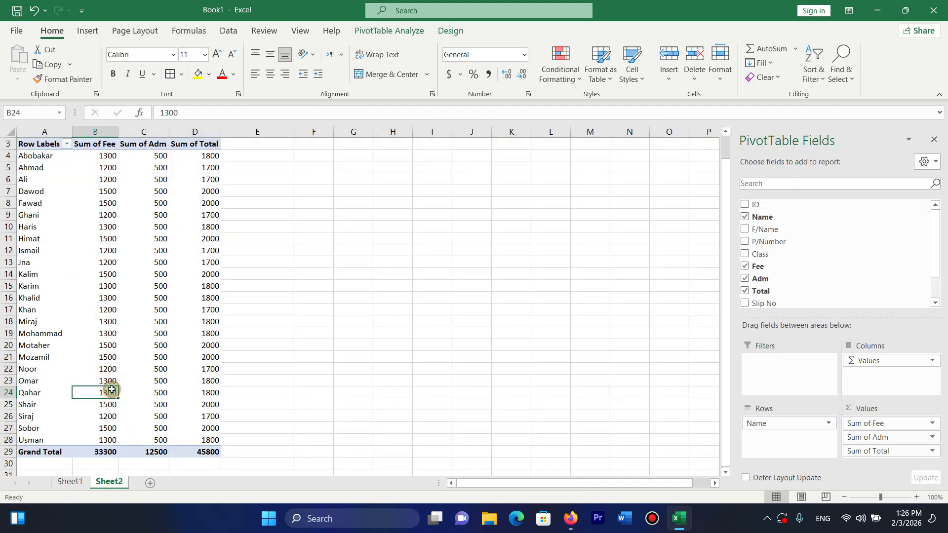
left_click(40, 250)
left_click(99, 250)
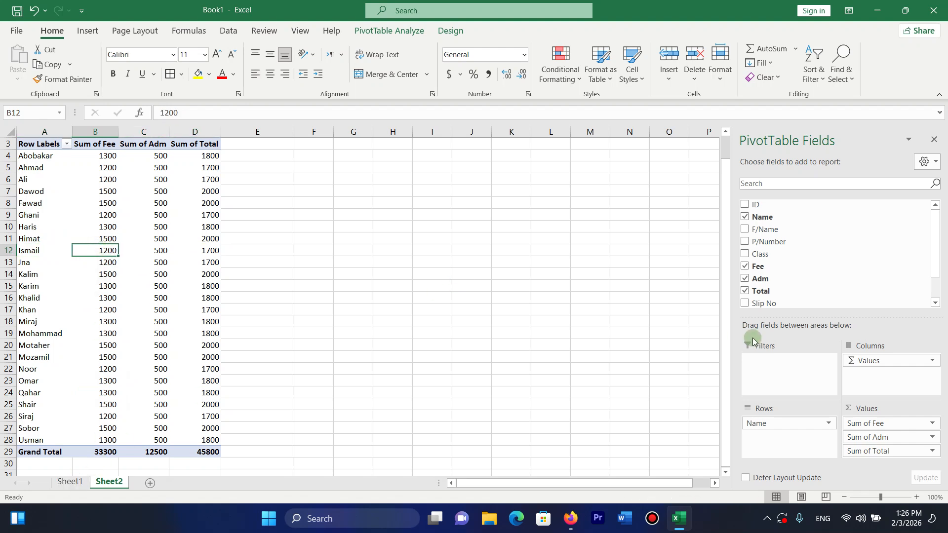
Add F/Name as a second row level, then remove it so rows group by Name alone.
left_click(745, 230)
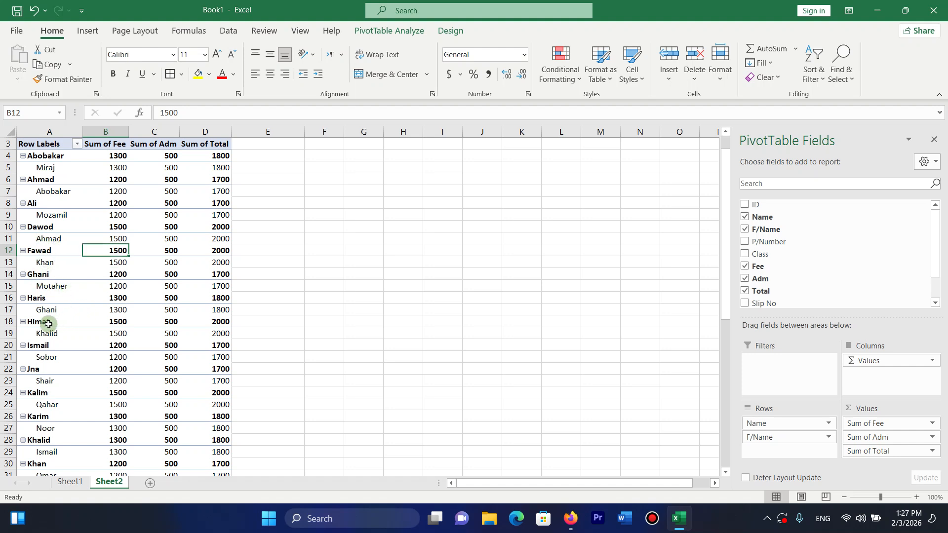
left_click(51, 349)
key("Right")
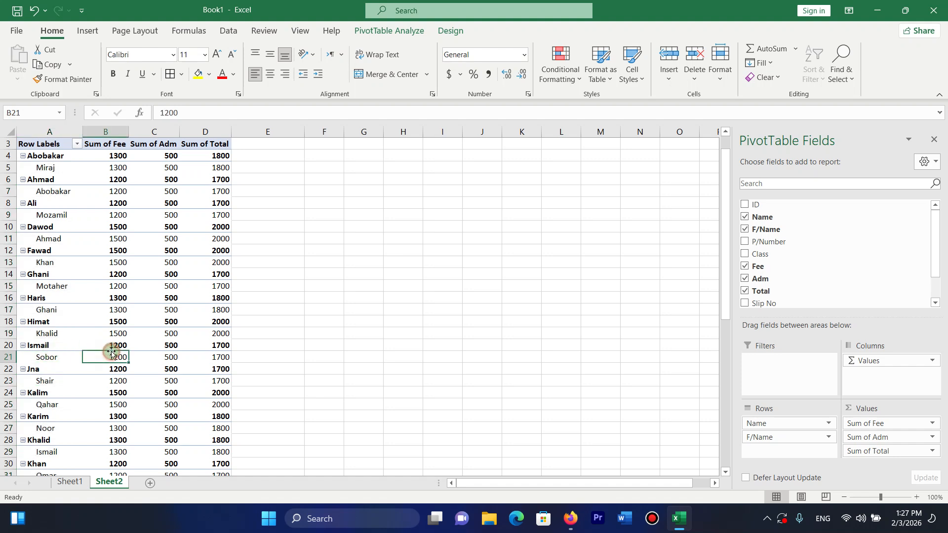
key("Up")
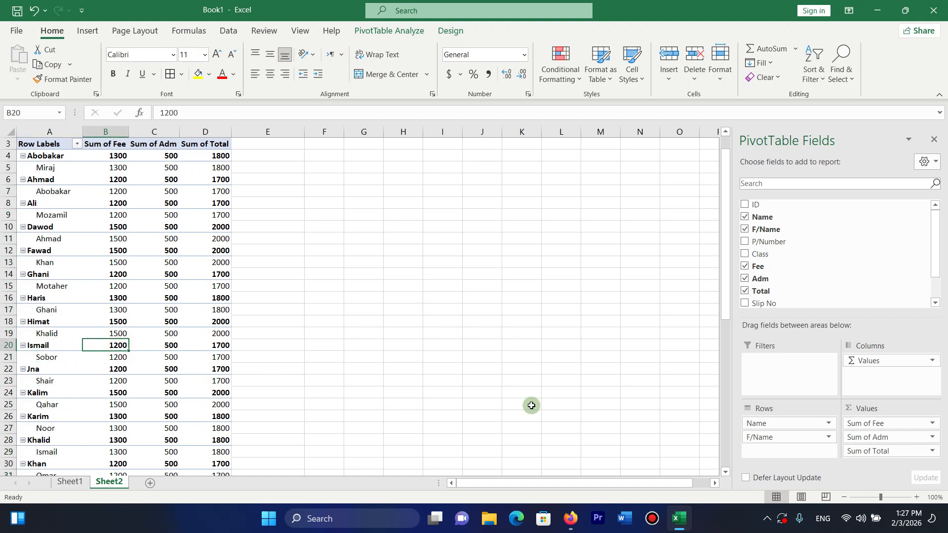
left_click(745, 230)
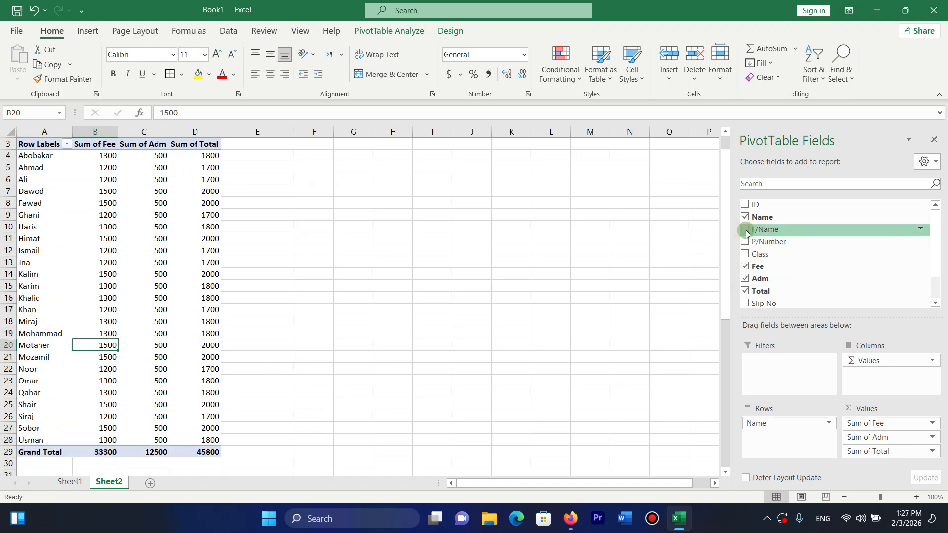
left_click(393, 31)
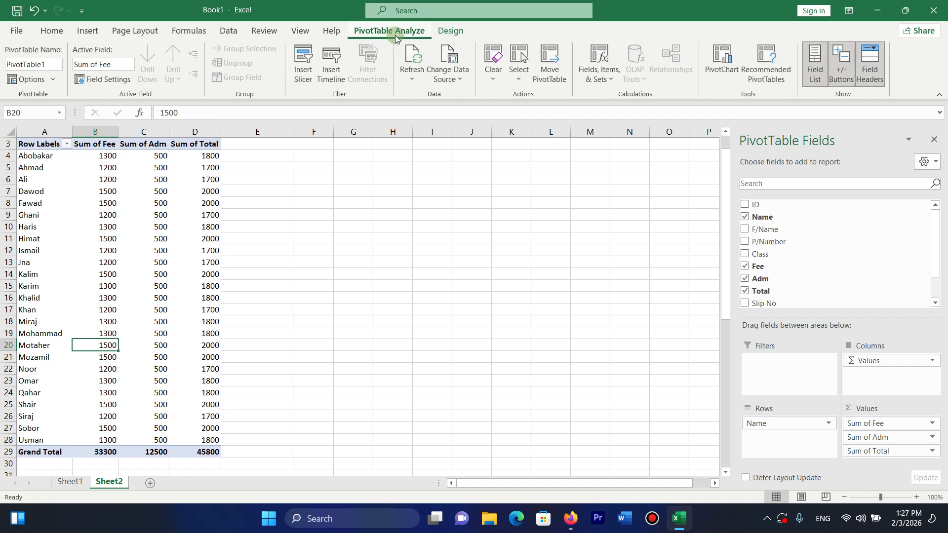
Refresh All pivot data so grand totals update to 33600, 12500 and 46100.
left_click(417, 80)
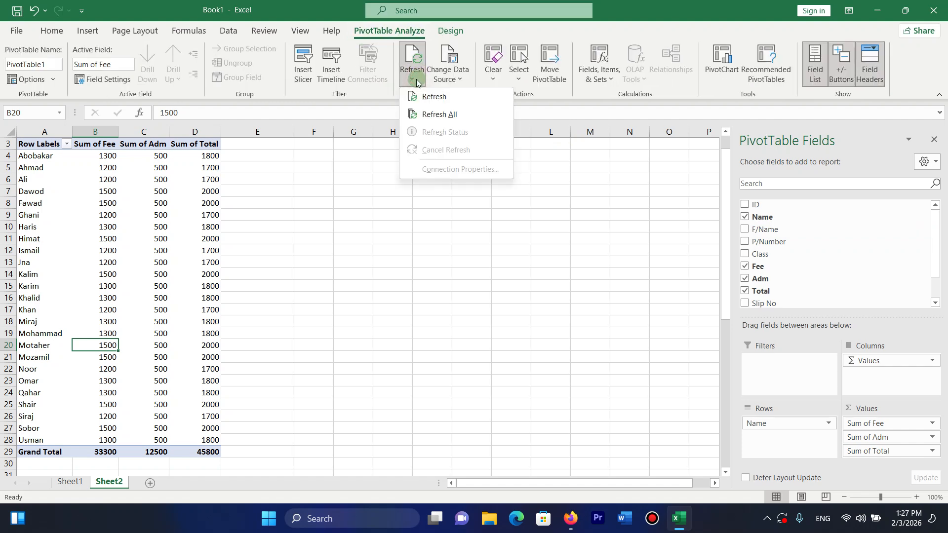
left_click(431, 117)
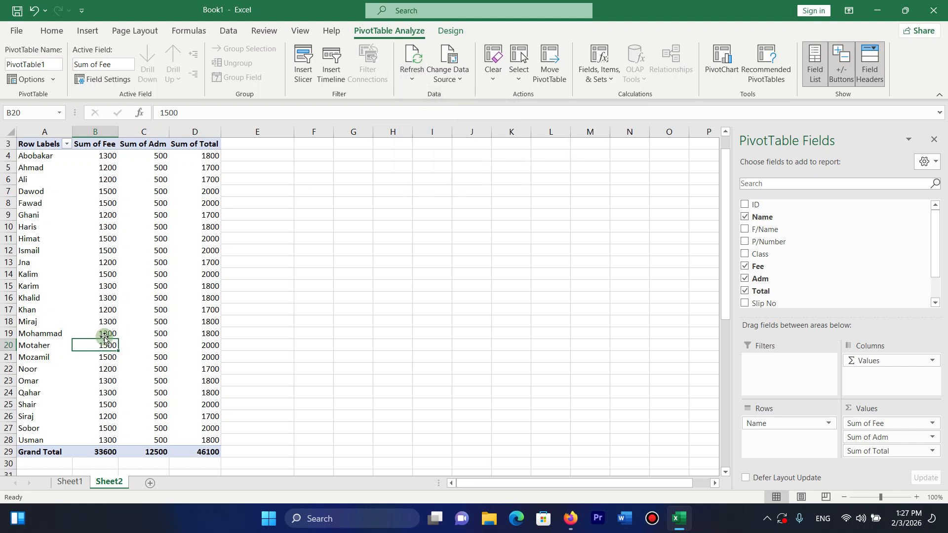
key("Up")
key("Up")
key("Up")
key("Up")
key("Up")
key("Up")
key("Up")
key("Up")
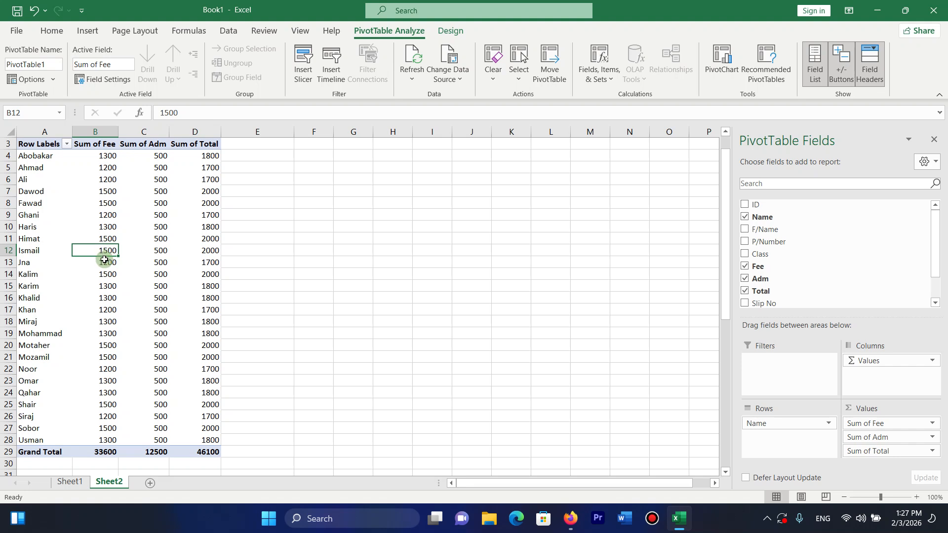
mouse_move(108, 263)
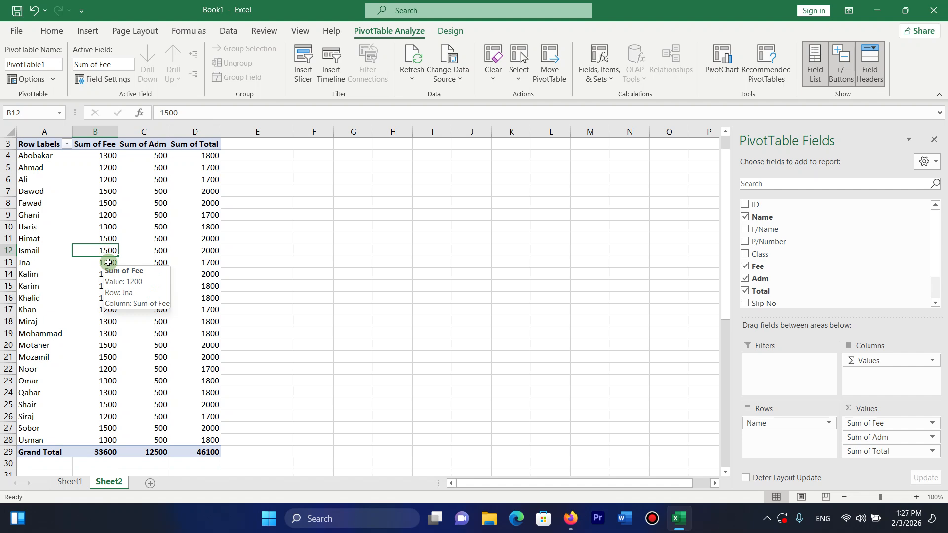
left_click(390, 179)
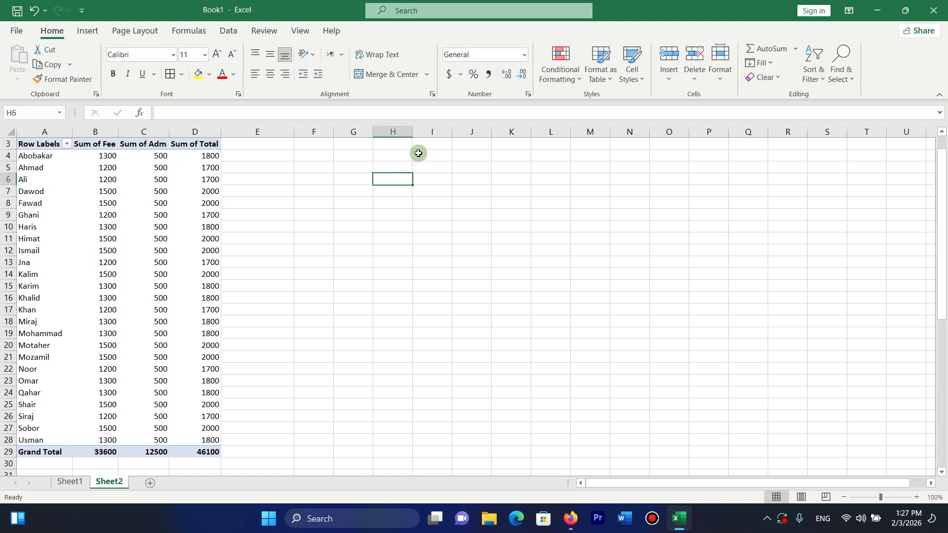
Change the pivot's data source to Sheet1!$A$1:$J$66, which adds a (blank) row.
left_click(47, 288)
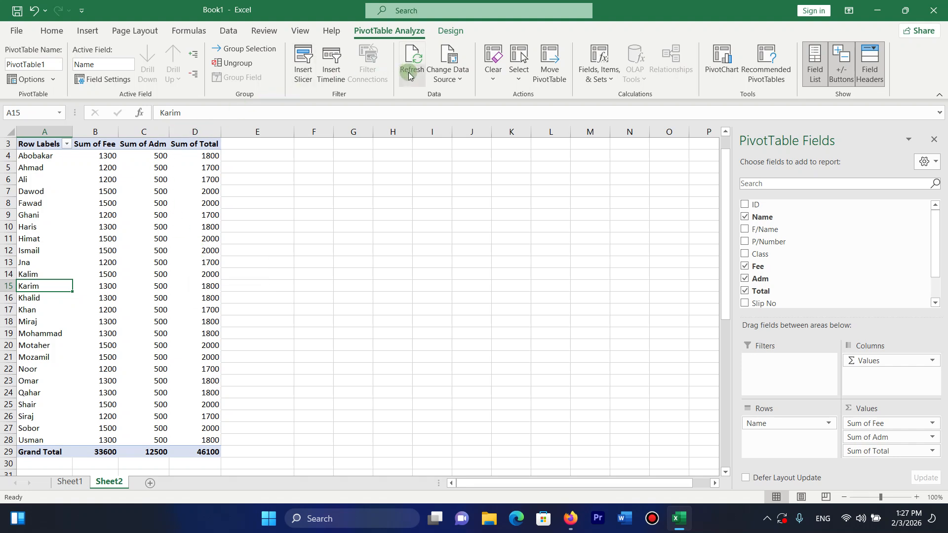
left_click(462, 79)
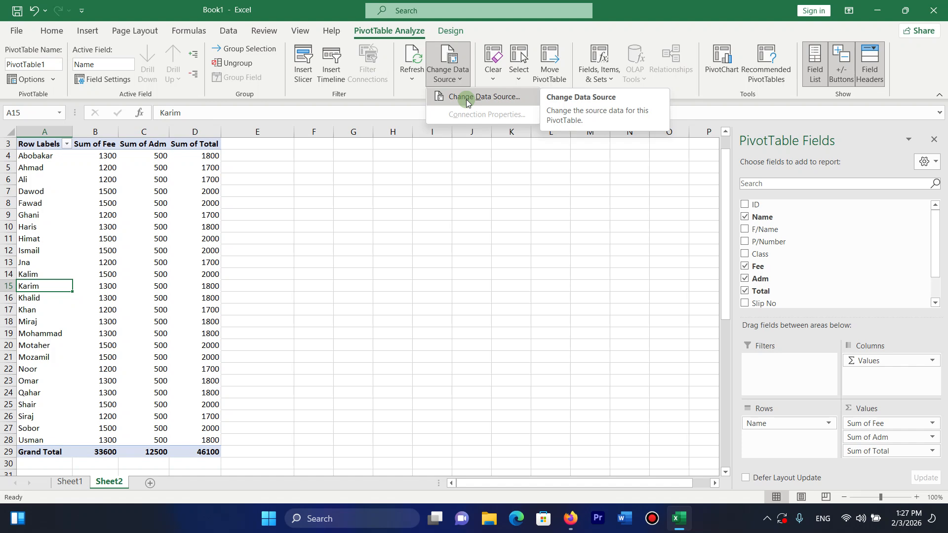
left_click(466, 98)
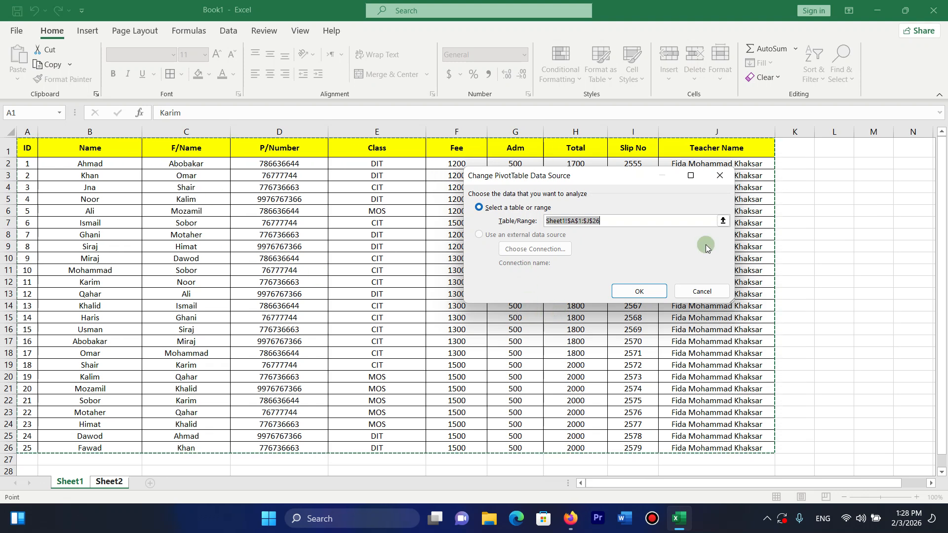
left_click(723, 221)
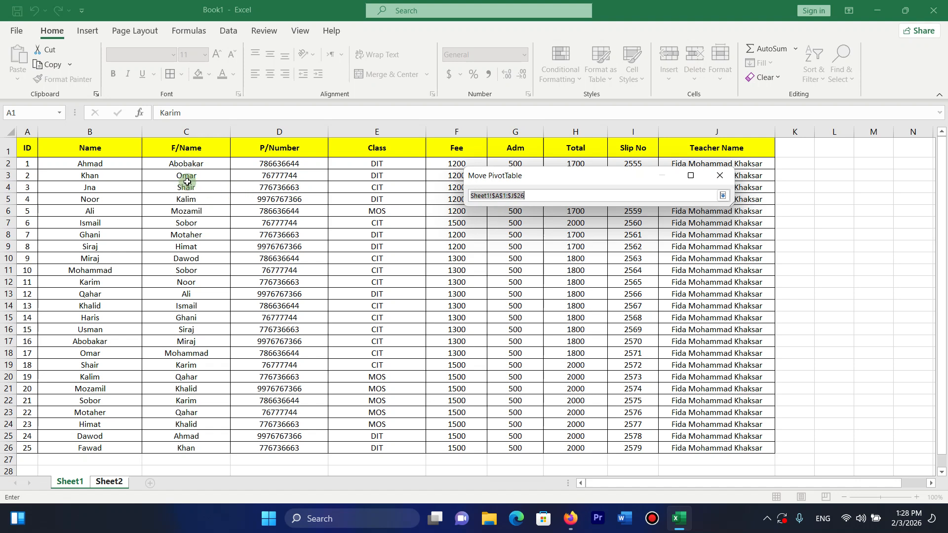
mouse_move(34, 148)
left_mouse_down()
mouse_move(427, 272)
mouse_move(629, 361)
mouse_move(686, 395)
mouse_move(726, 501)
mouse_move(725, 427)
left_mouse_up()
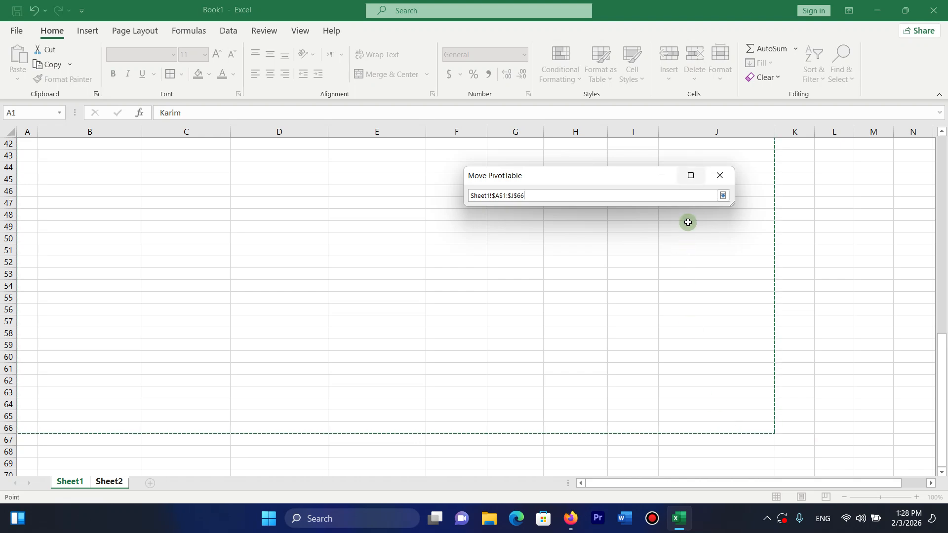
left_click(722, 197)
left_click(647, 289)
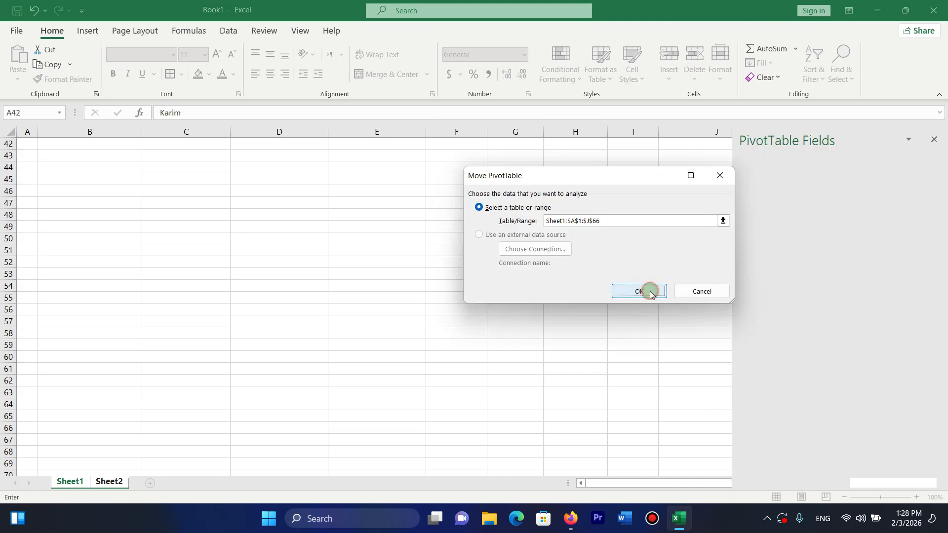
left_click(100, 427)
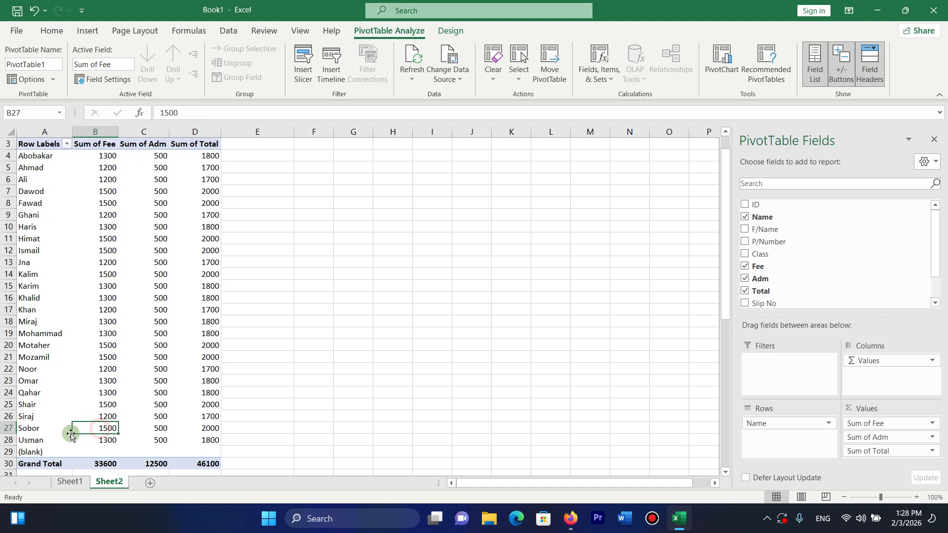
left_click(51, 448)
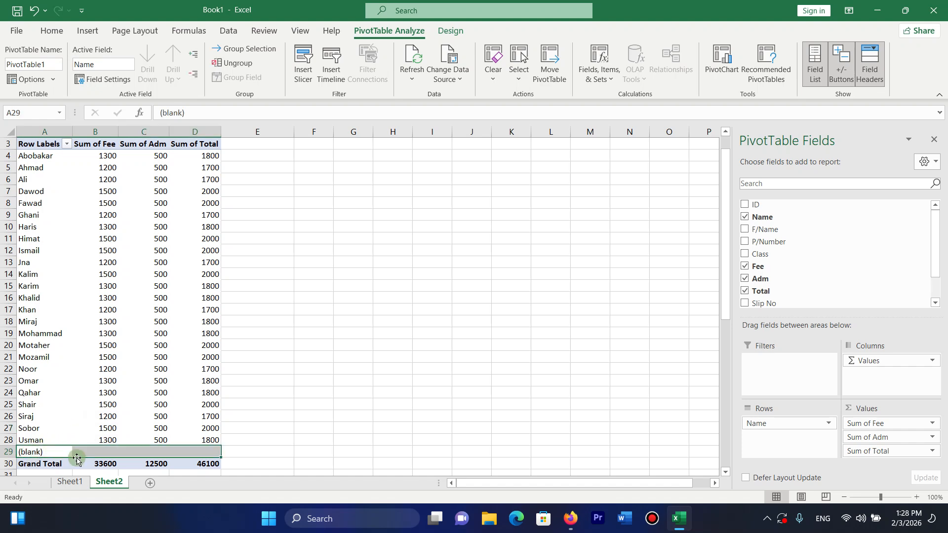
Go to Sheet1 and scroll down to the last student record.
left_click(69, 483)
left_click_drag(176, 241, 166, 2)
left_click(33, 168)
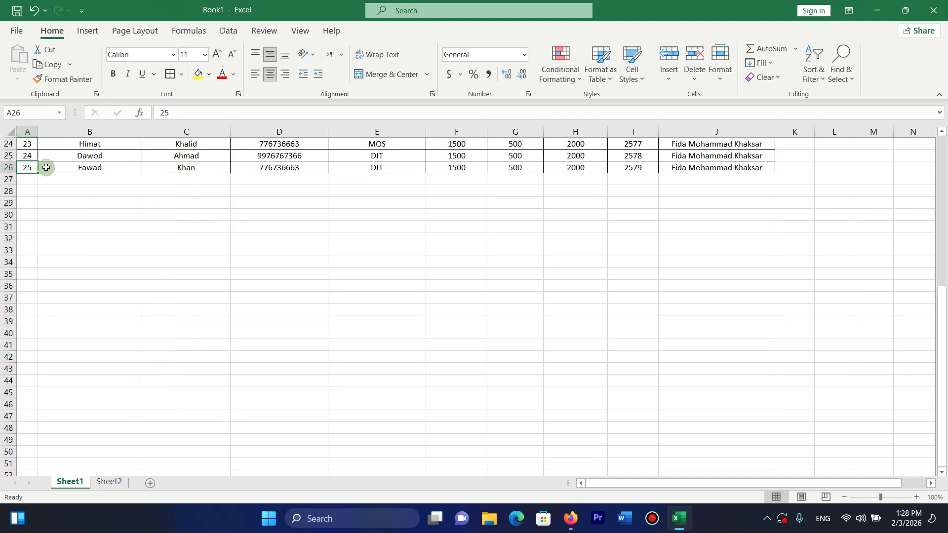
Insert a blank row above the row 26 record, then undo it.
left_click(47, 166)
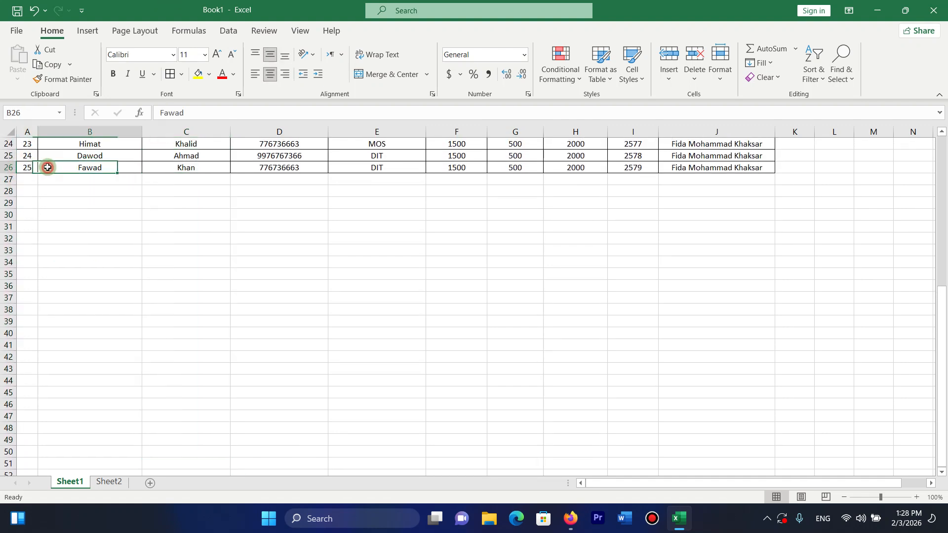
left_click(669, 74)
left_click(683, 117)
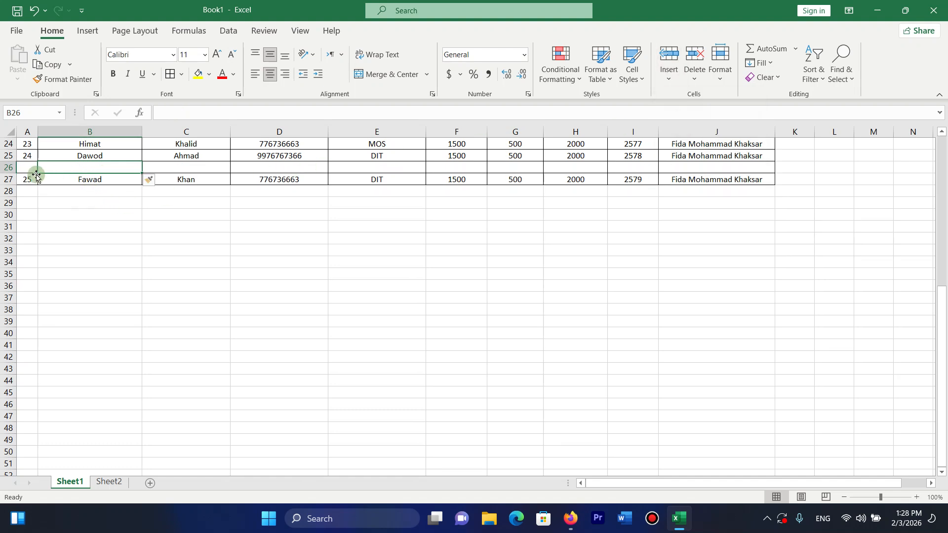
key("ctrl+z")
Insert row 27 below the last record, centre A27:J27 horizontally and vertically, and add borders.
left_click(30, 191)
left_click(34, 179)
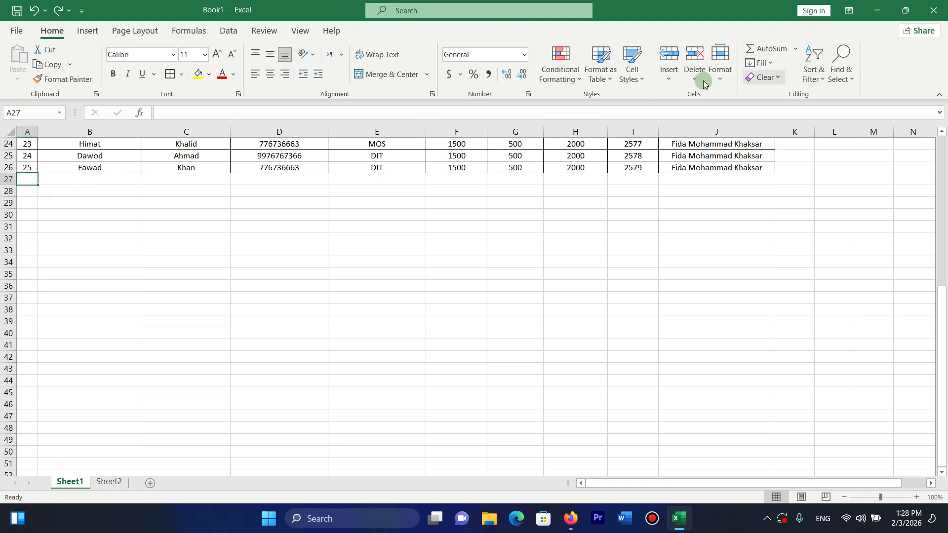
left_click(669, 79)
left_click(702, 113)
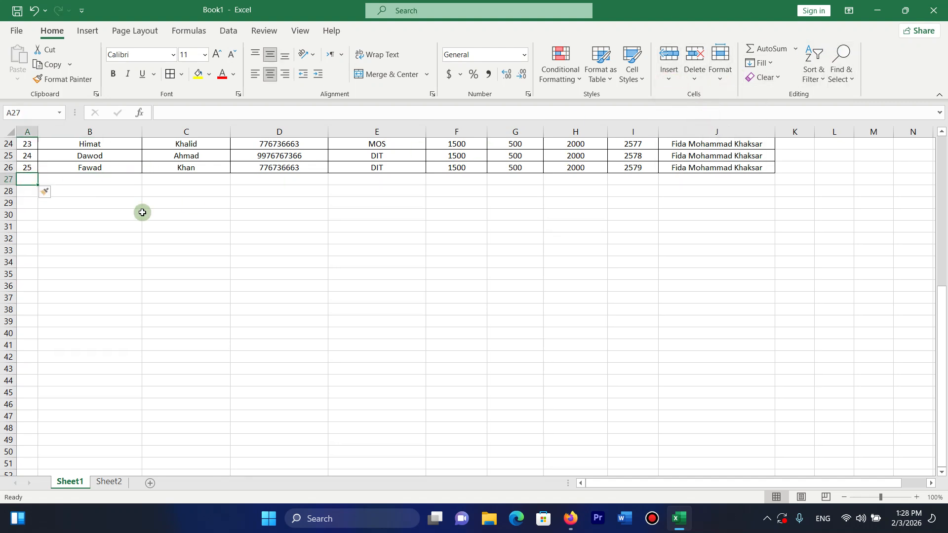
left_click(435, 182)
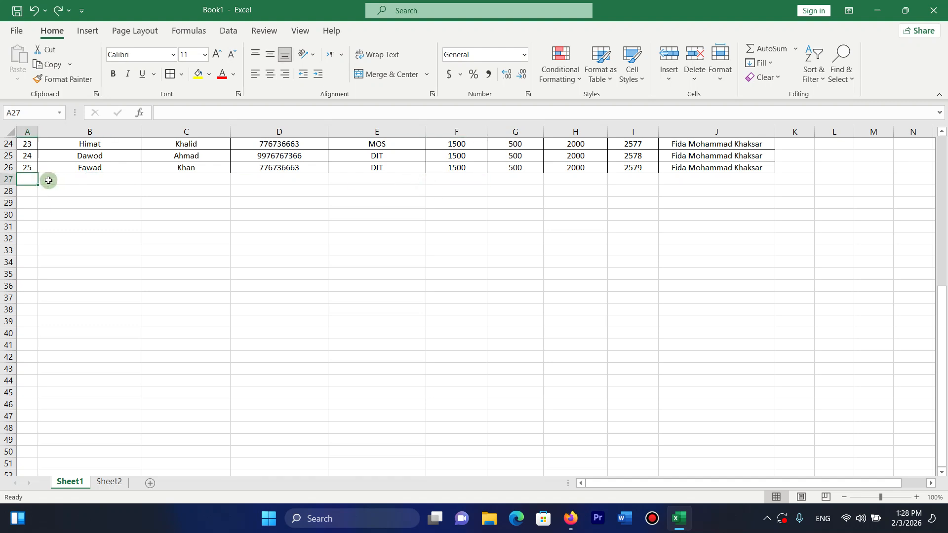
left_click_drag(31, 179, 719, 178)
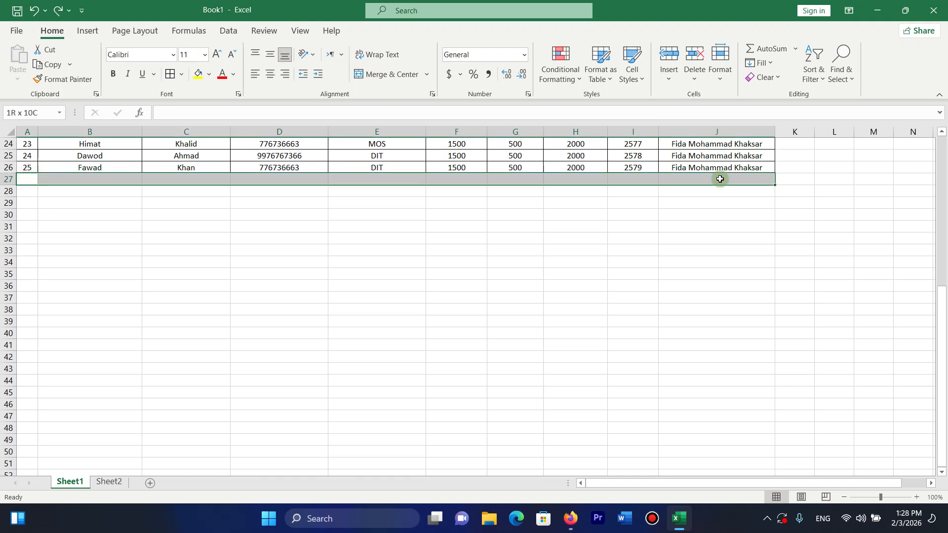
left_click(271, 74)
left_click(270, 54)
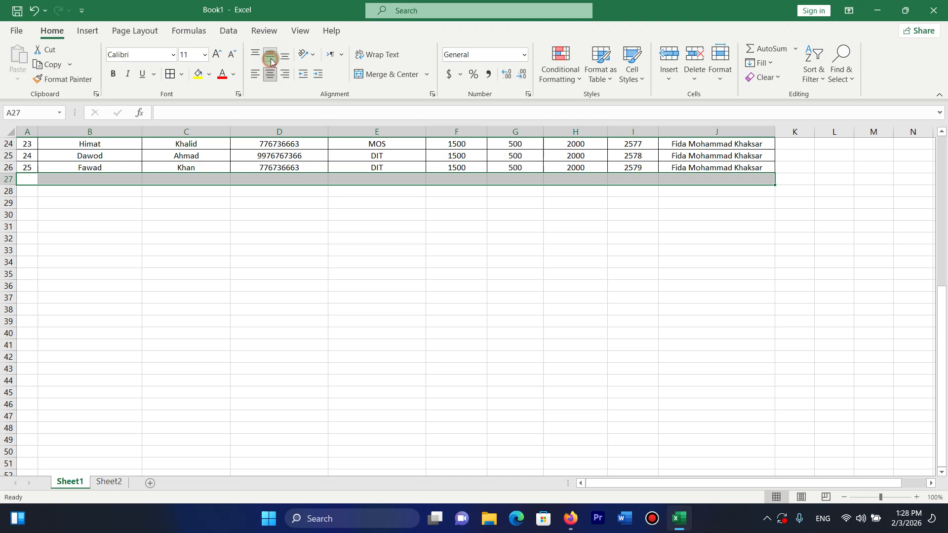
left_click(171, 74)
left_click(34, 180)
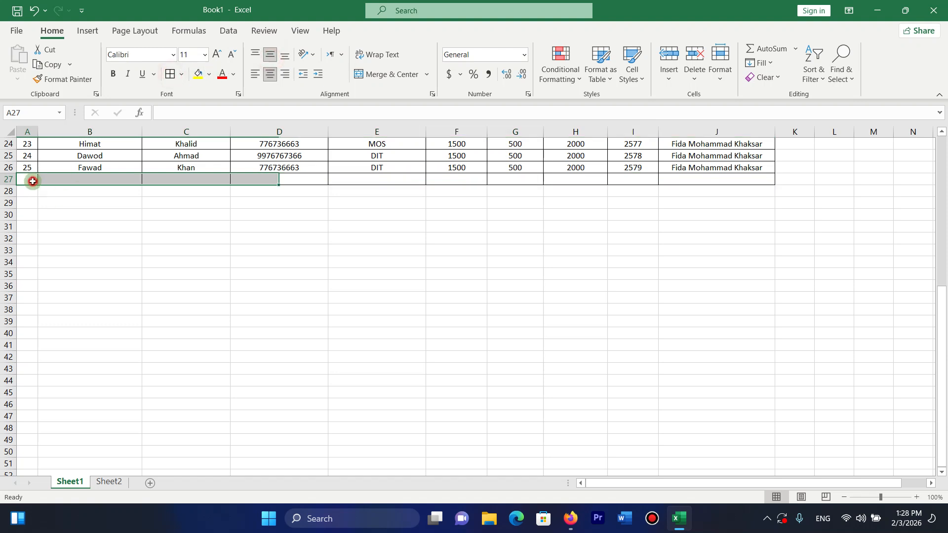
Enter ID 26, the student's name, father's name and phone number in row 27.
type("26")
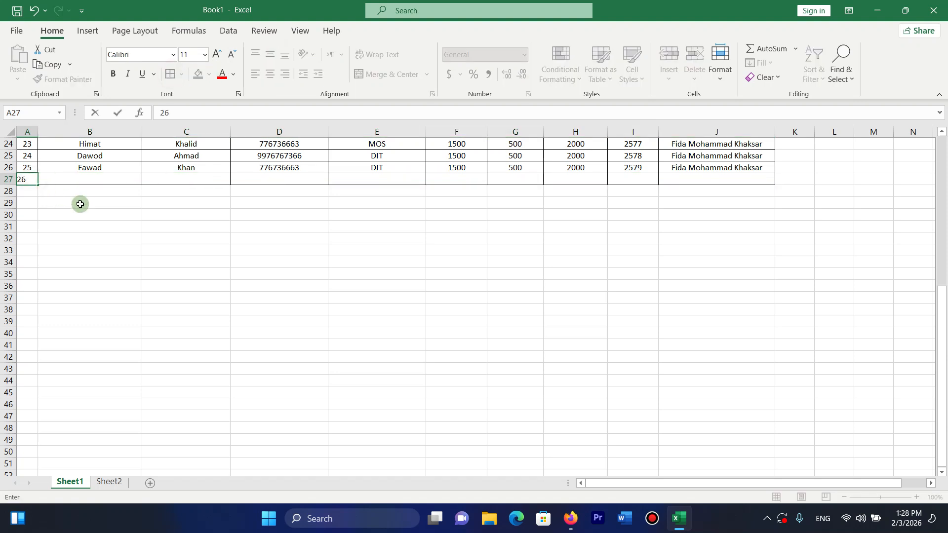
key("Tab")
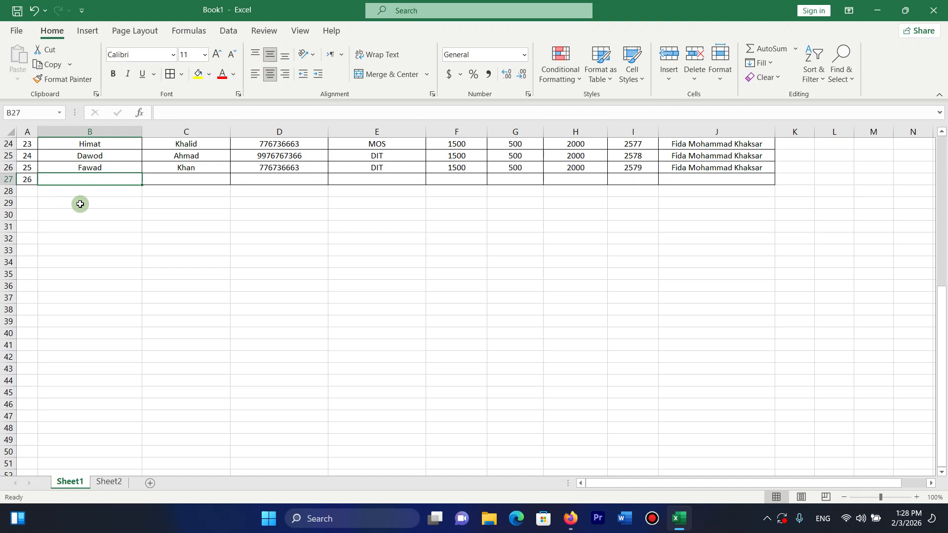
key("BackSpace")
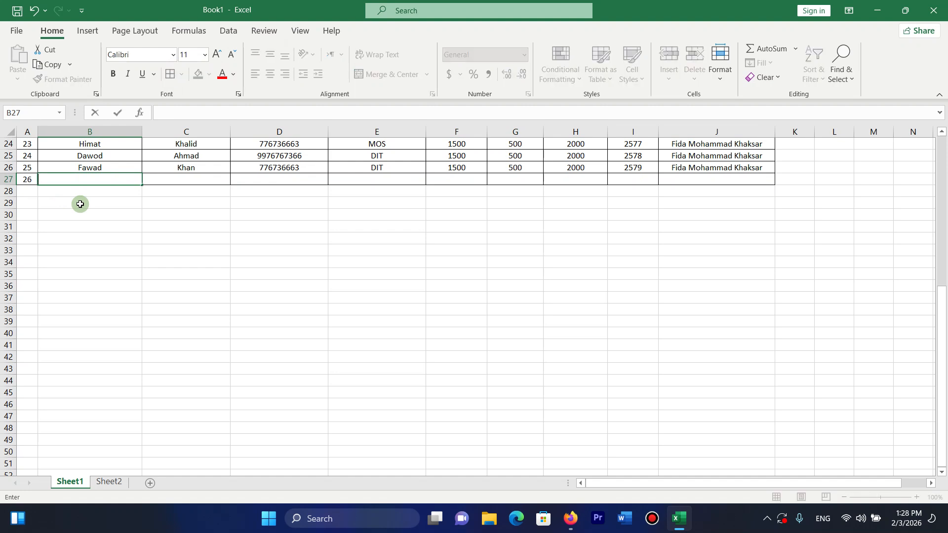
type("ABa")
key("BackSpace")
key("BackSpace")
type("ba")
key("Tab")
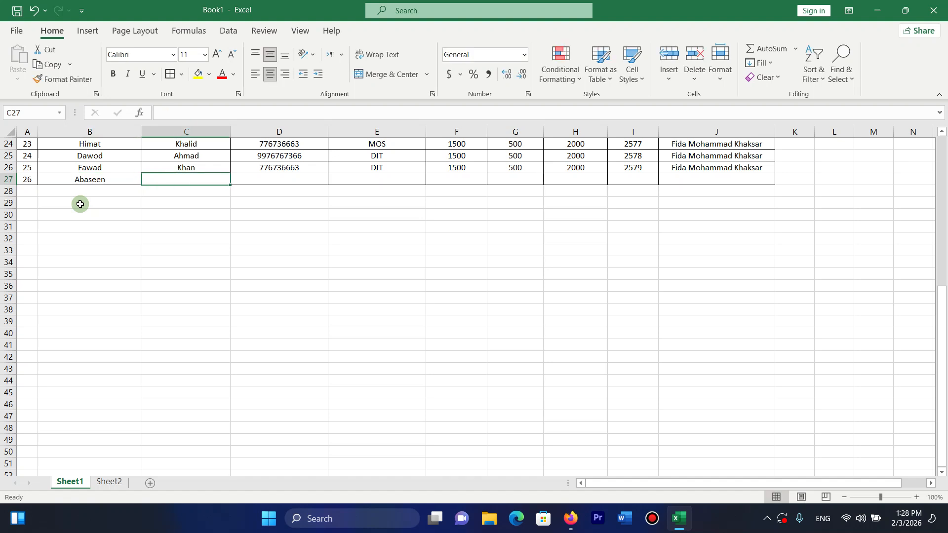
type("Gul")
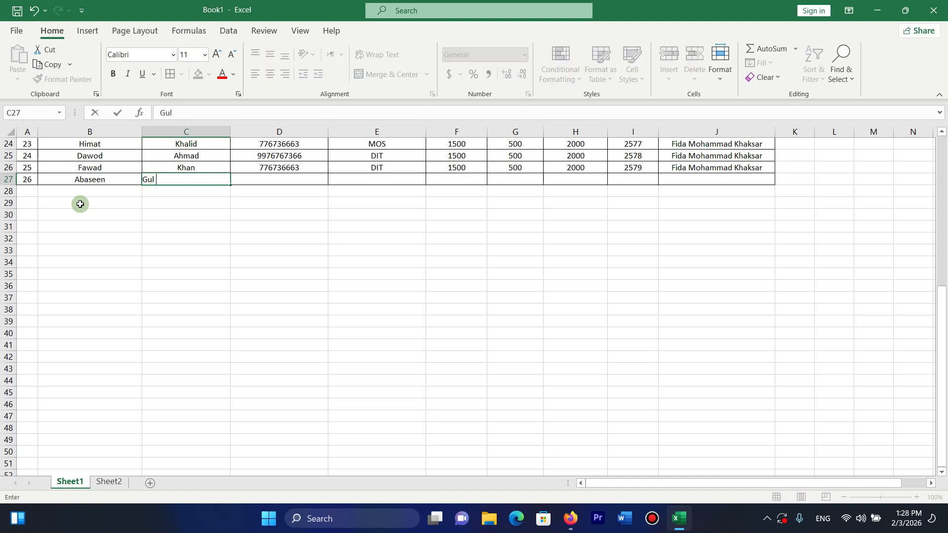
key("Tab")
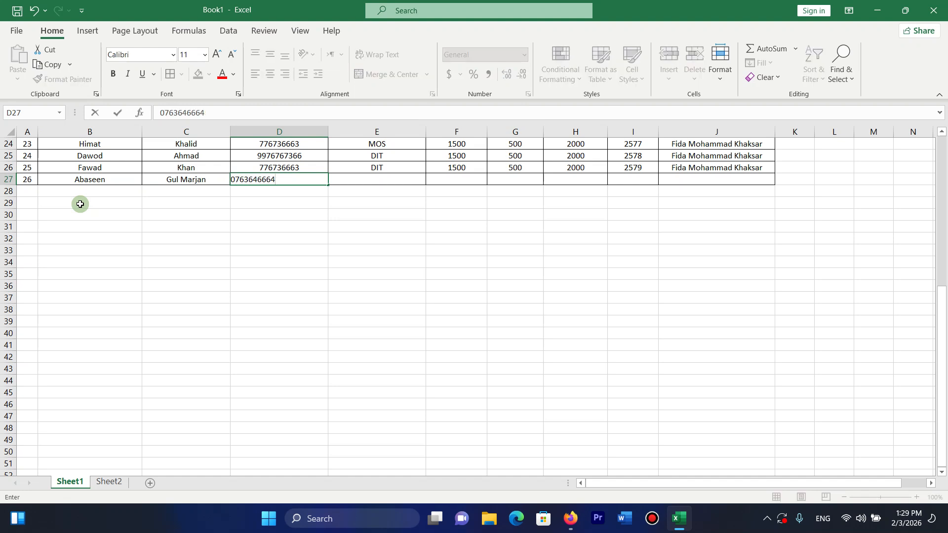
key("Tab")
Fill in class DIT, Fee 15000 and Adm 500 for the new student, giving Total 15500.
type("DIT")
key("Tab")
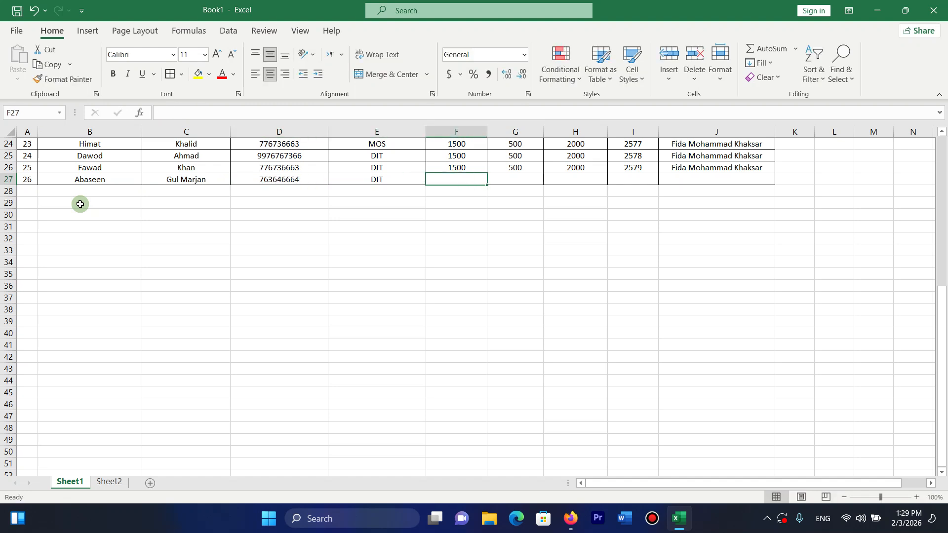
type("15000")
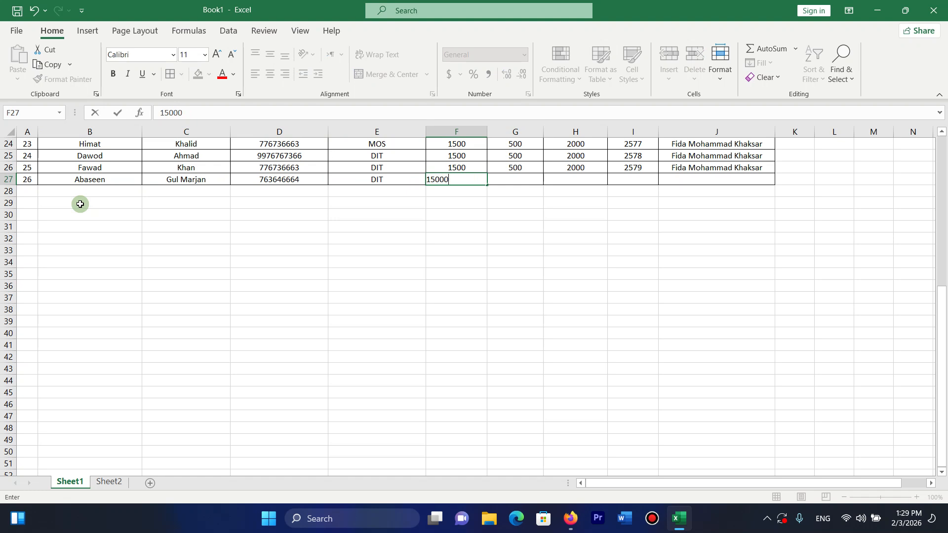
key("Tab")
type("500")
key("Tab")
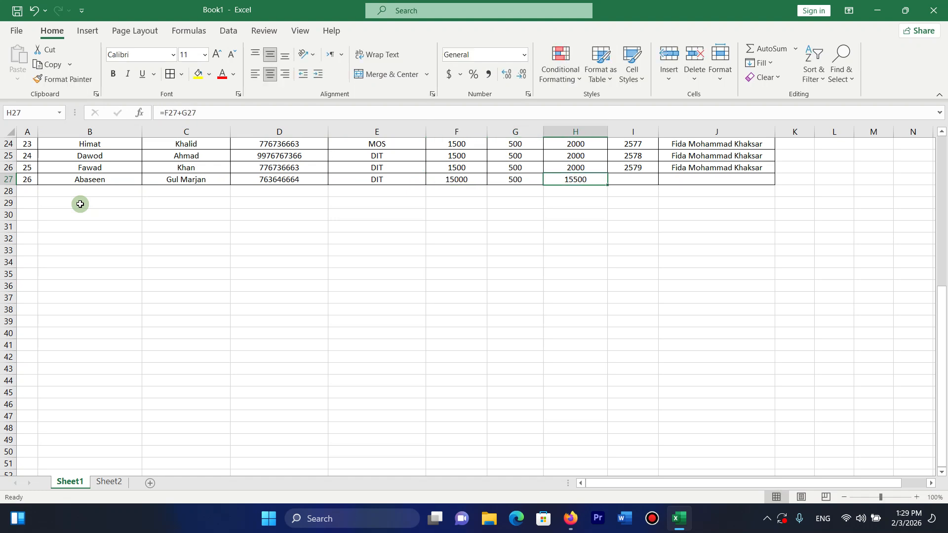
key("Tab")
type("3")
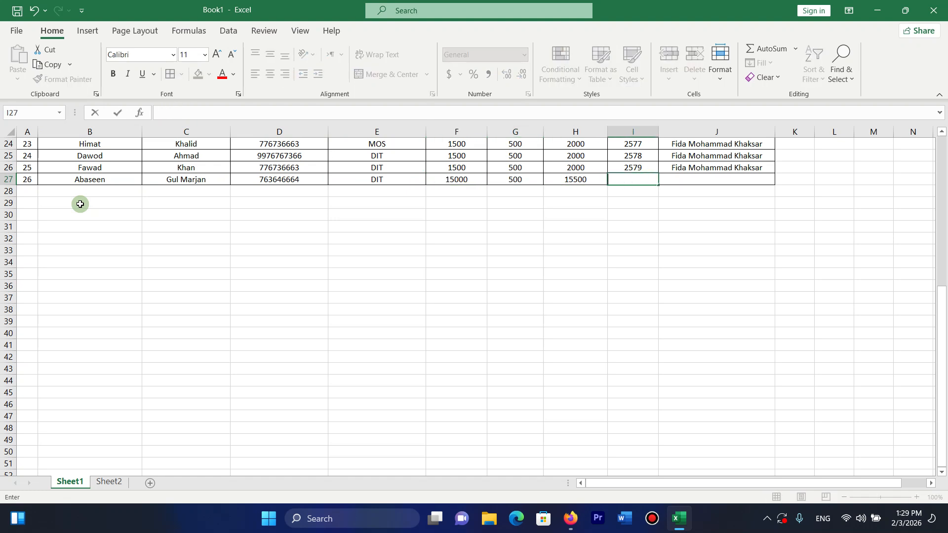
Fill slip number 2580 and the teacher name down from row 26 into row 27.
left_click(645, 167)
left_click_drag(658, 171, 658, 182)
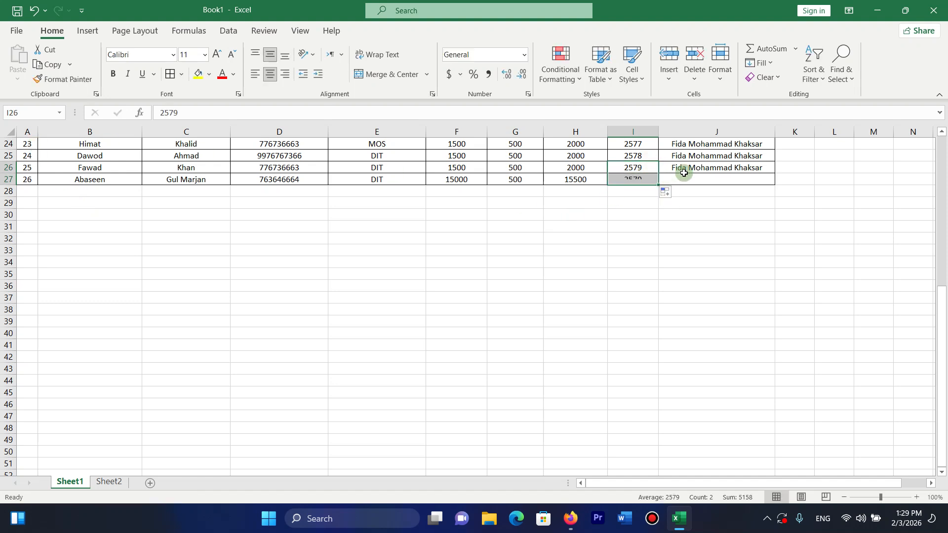
left_click(709, 177)
key("ctrl+z")
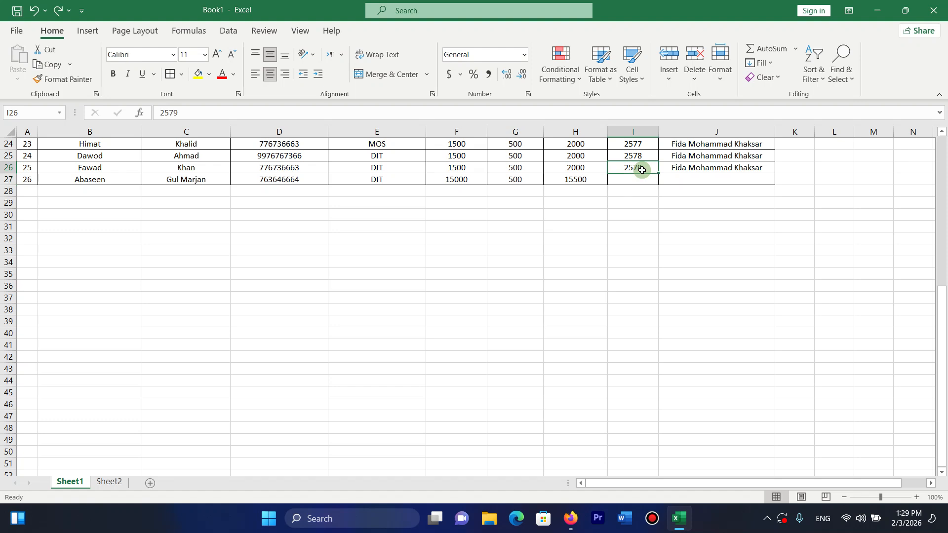
left_click_drag(659, 174, 680, 183)
left_click(724, 171)
left_click_drag(775, 171, 774, 186)
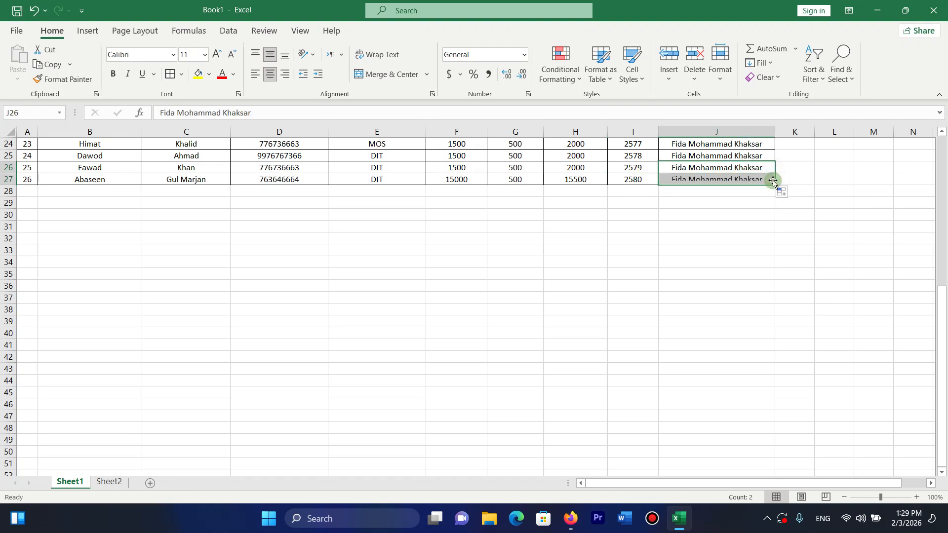
Refresh the Sheet2 pivot to include the new student's 15000 / 500 / 15500 row, then return to Sheet1.
left_click(117, 487)
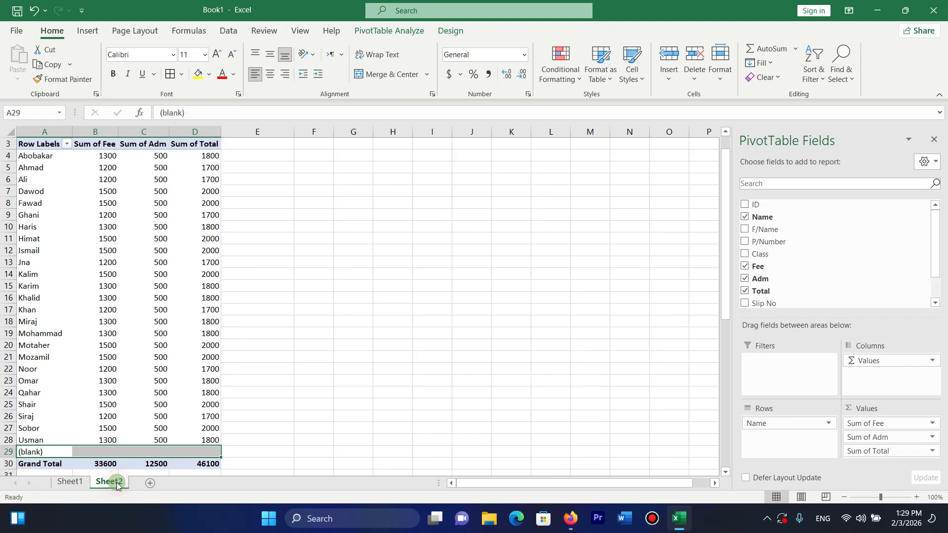
left_click(234, 330)
left_click(25, 443)
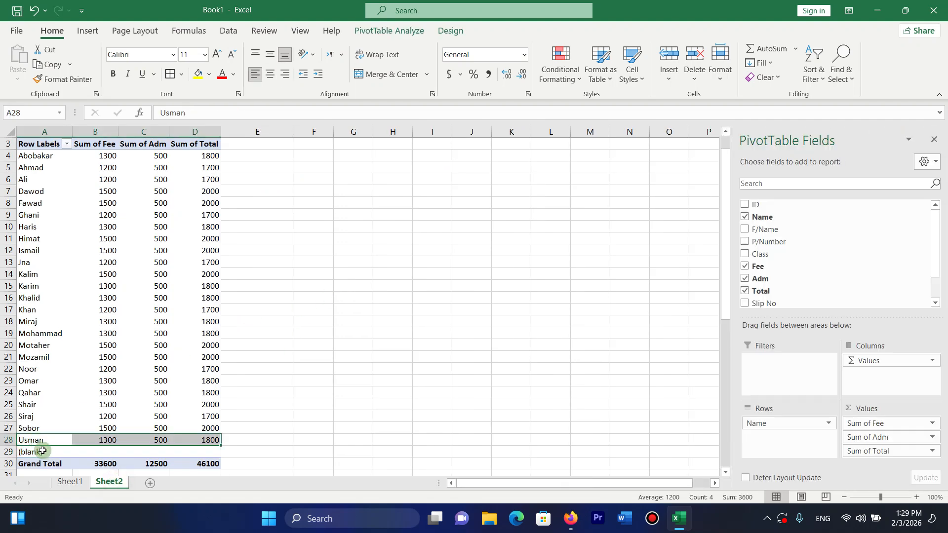
left_click(43, 451)
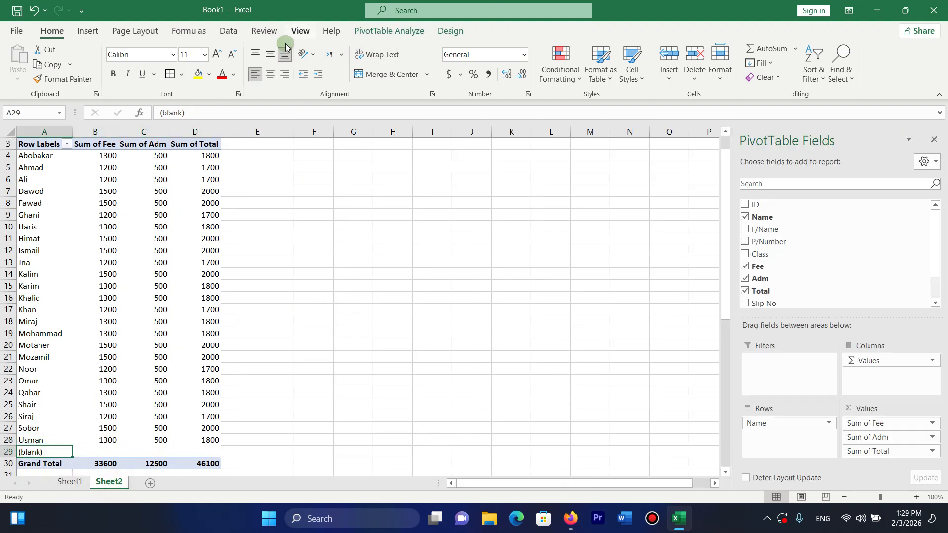
left_click(396, 39)
left_click(410, 57)
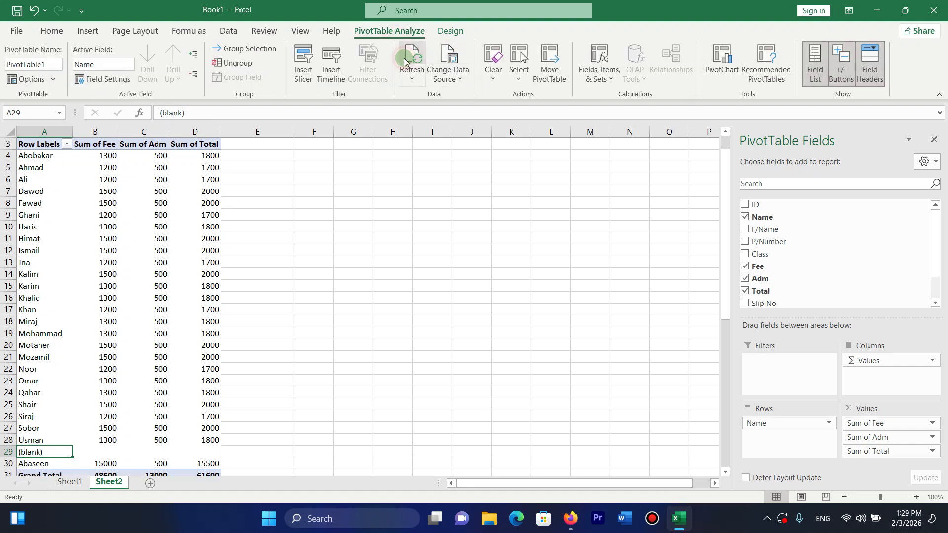
left_click(41, 459)
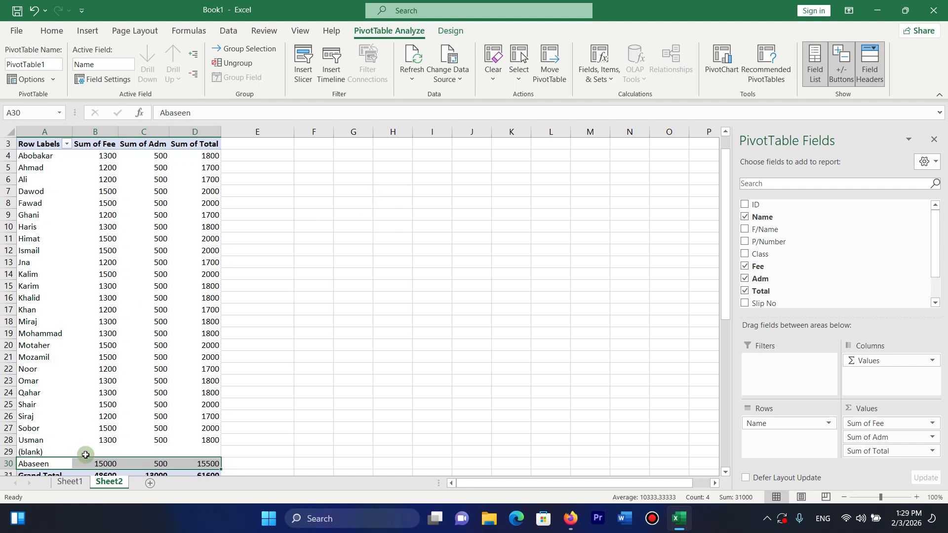
left_click(70, 483)
left_click_drag(942, 271, 941, 186)
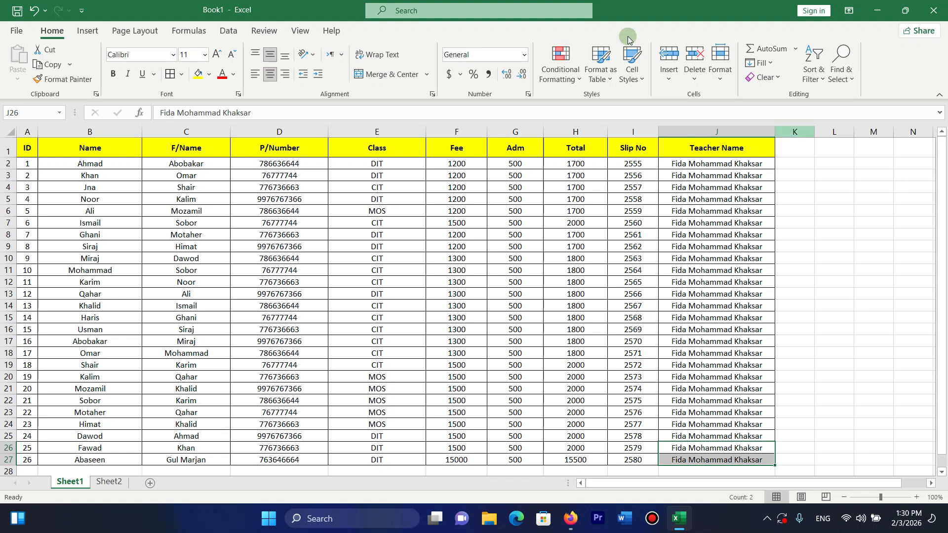
Preview Recommended PivotTables and cancel without creating one.
left_click(93, 34)
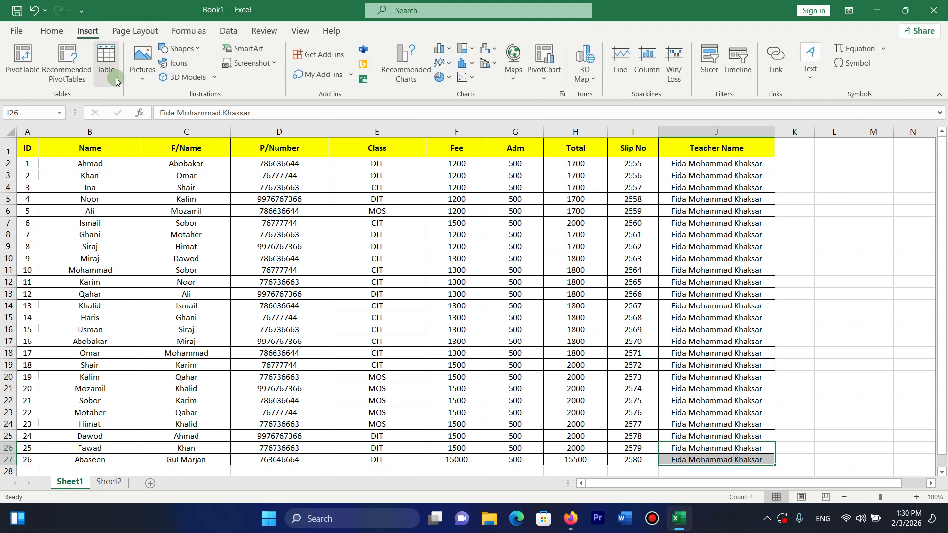
left_click(77, 72)
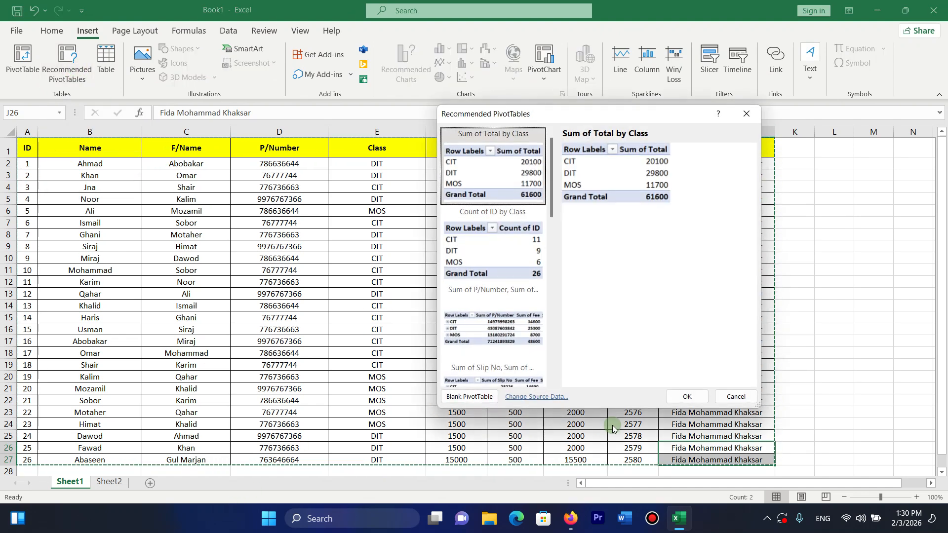
left_click(735, 396)
Delete Sheet2 and its pivot table, confirming the deletion.
left_click(109, 482)
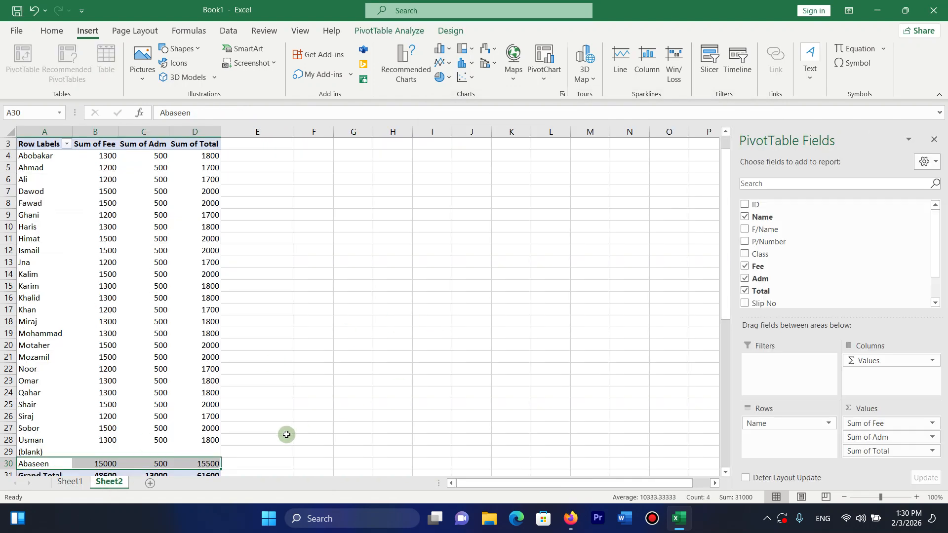
right_click(110, 480)
left_click(141, 324)
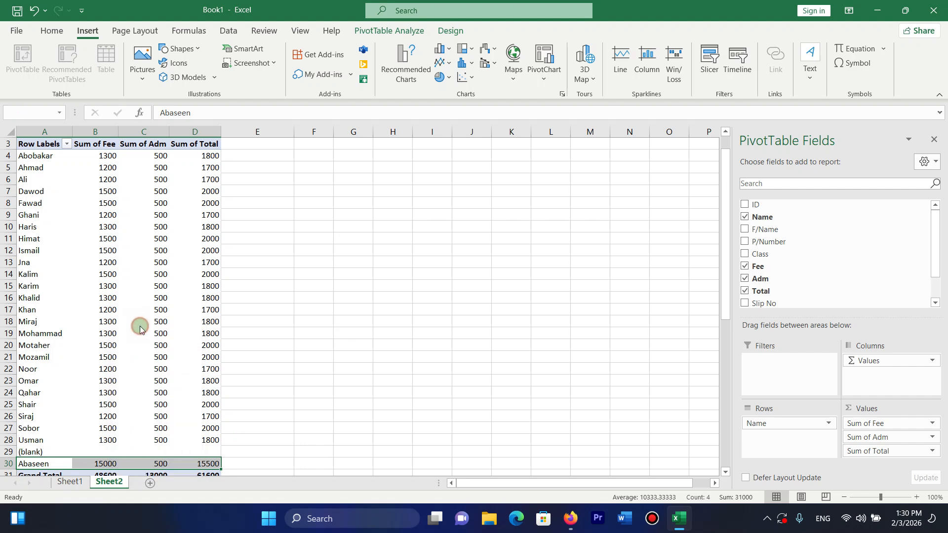
left_click(455, 292)
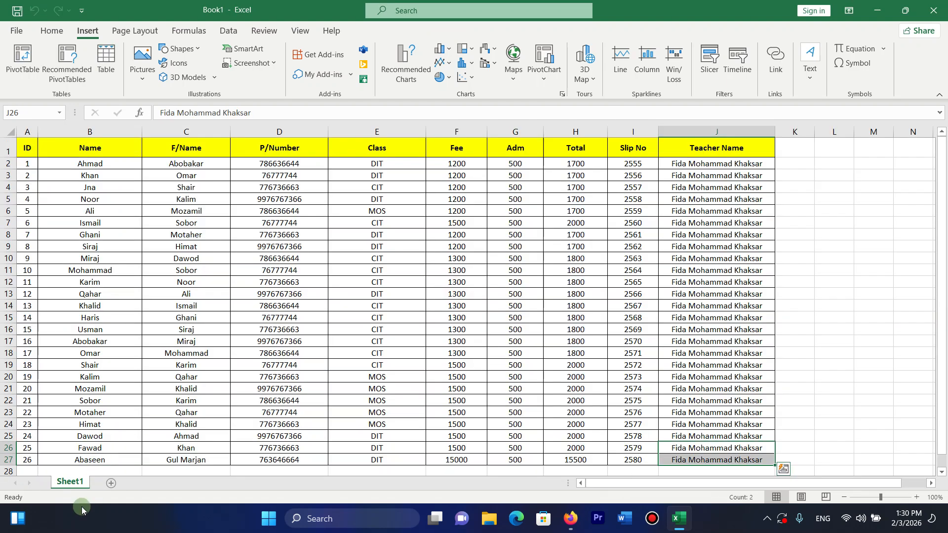
left_click(828, 268)
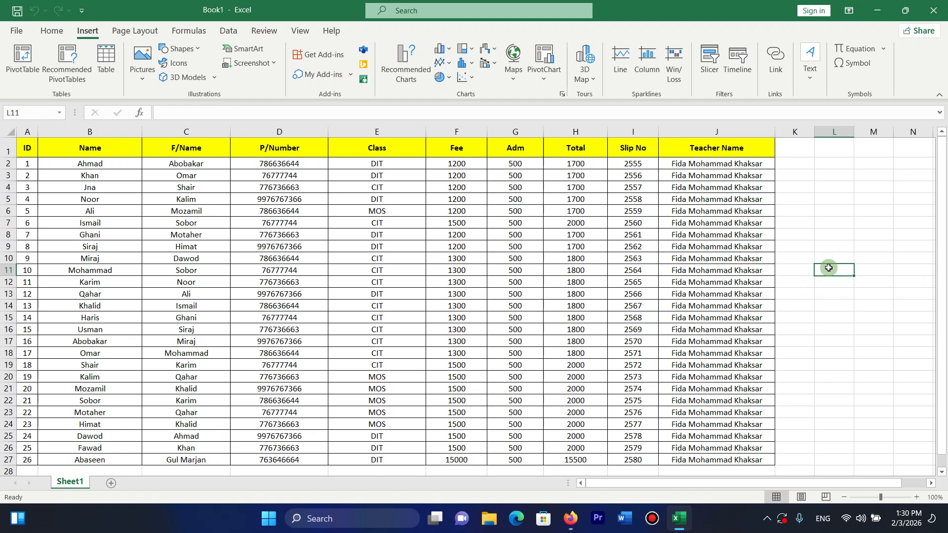
Create the recommended 'Sum of Total by Fee and Class' PivotTable from A1:J27 on a new sheet.
left_click(62, 74)
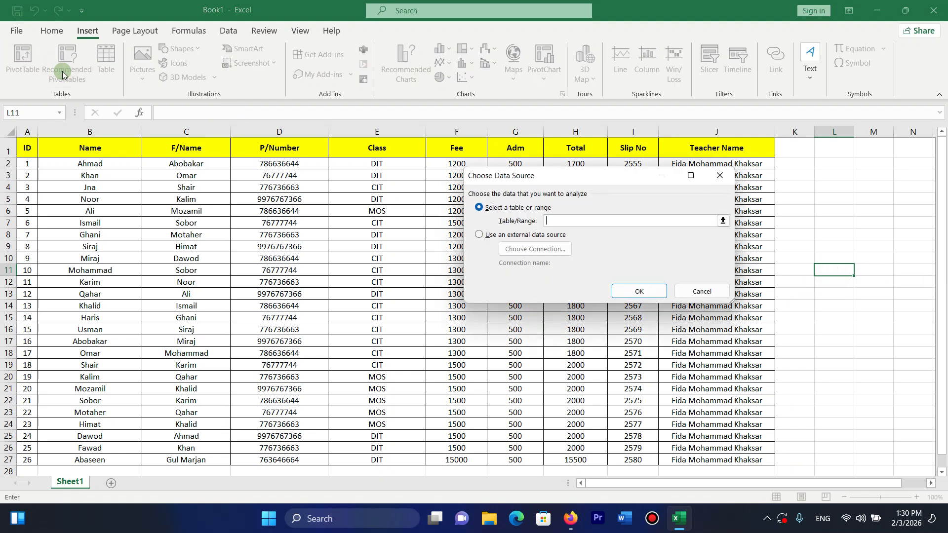
left_click(723, 221)
left_click_drag(31, 145, 745, 370)
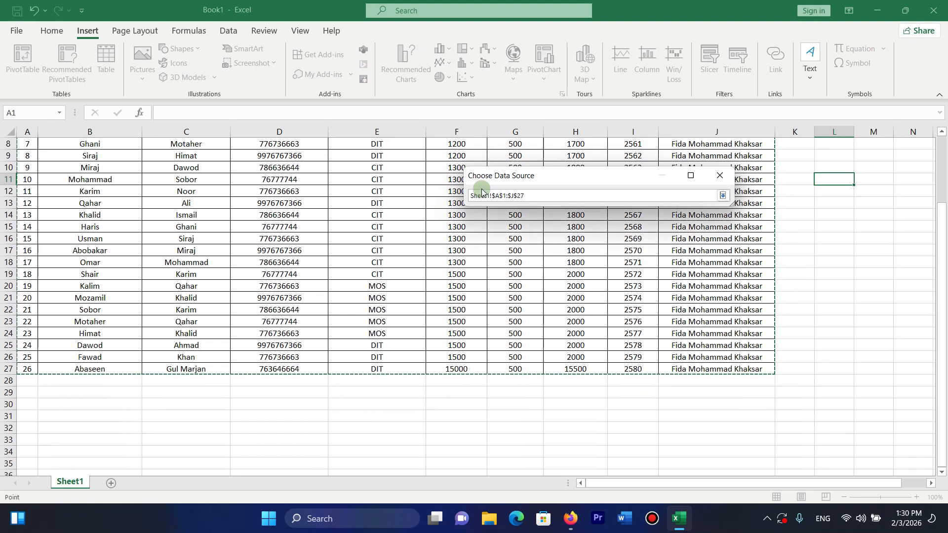
left_click(723, 197)
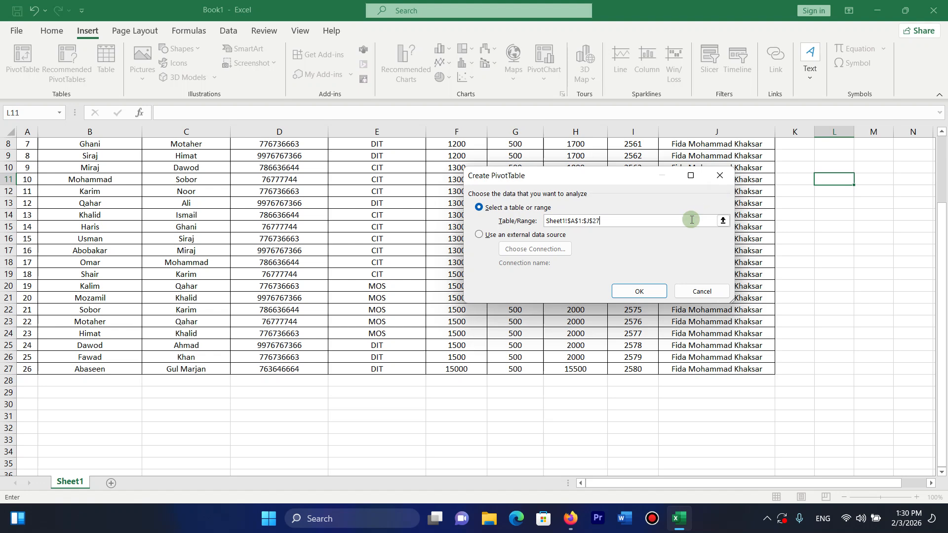
left_click(646, 293)
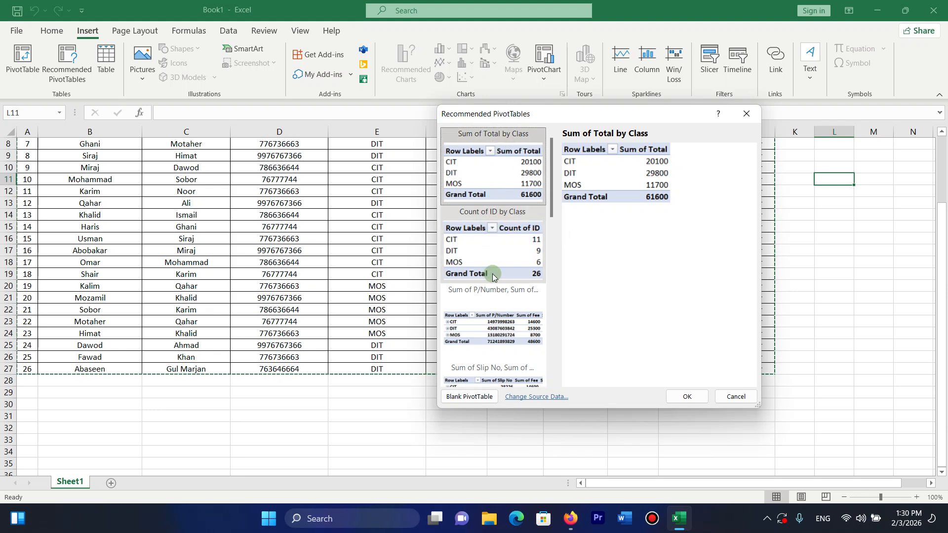
left_click(493, 312)
left_click(494, 341)
left_click(552, 358)
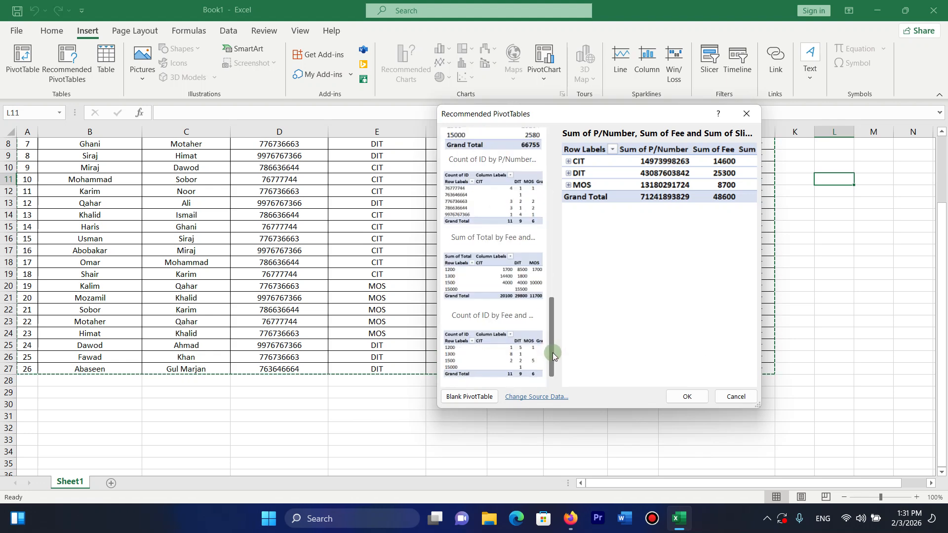
left_click(507, 279)
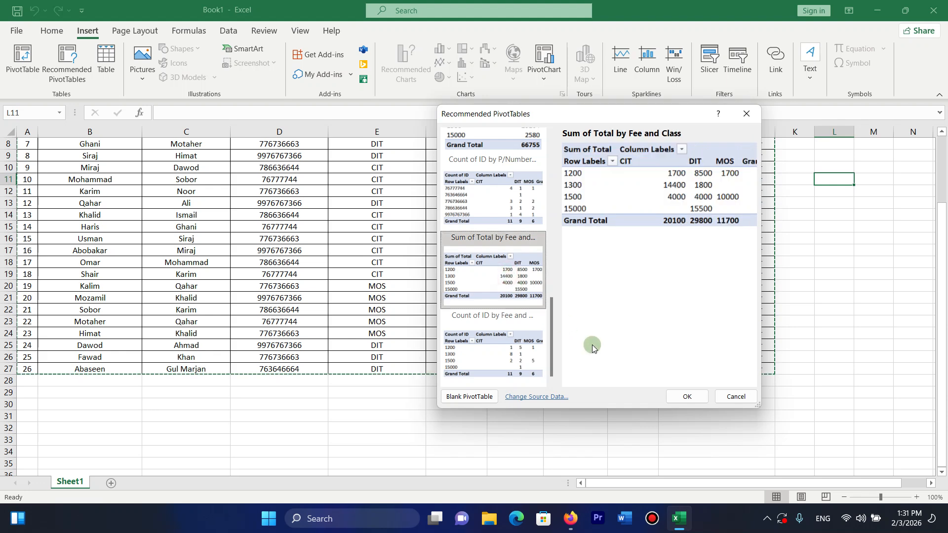
left_click(680, 396)
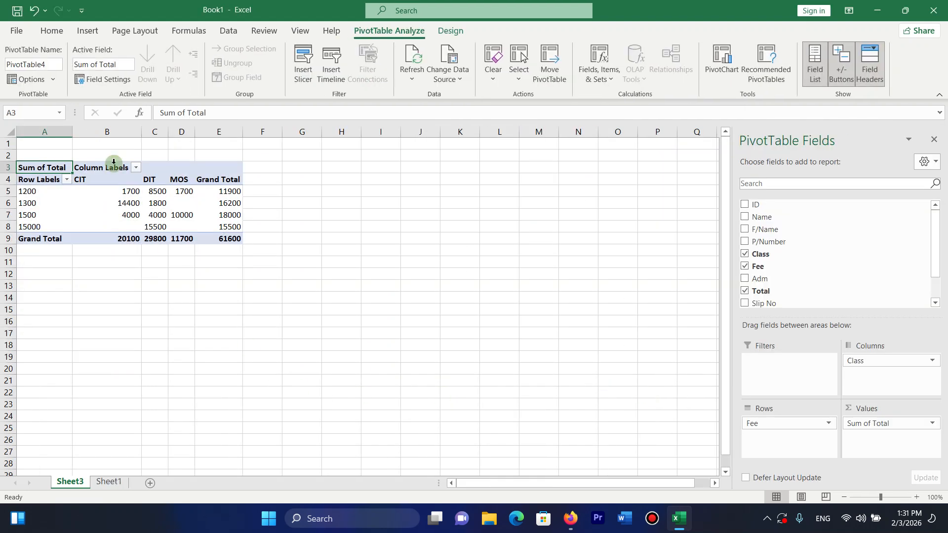
Inspect the PivotTable's 1200, 1300, 1500 and 15000 fee rows.
left_click(70, 212)
left_click(28, 191)
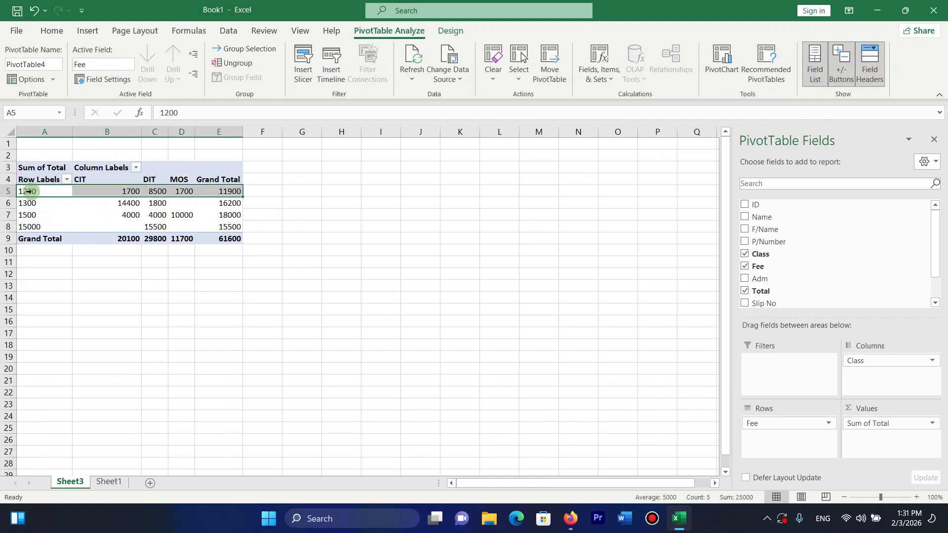
left_click(34, 204)
left_click(32, 215)
left_click(30, 226)
left_click(23, 192)
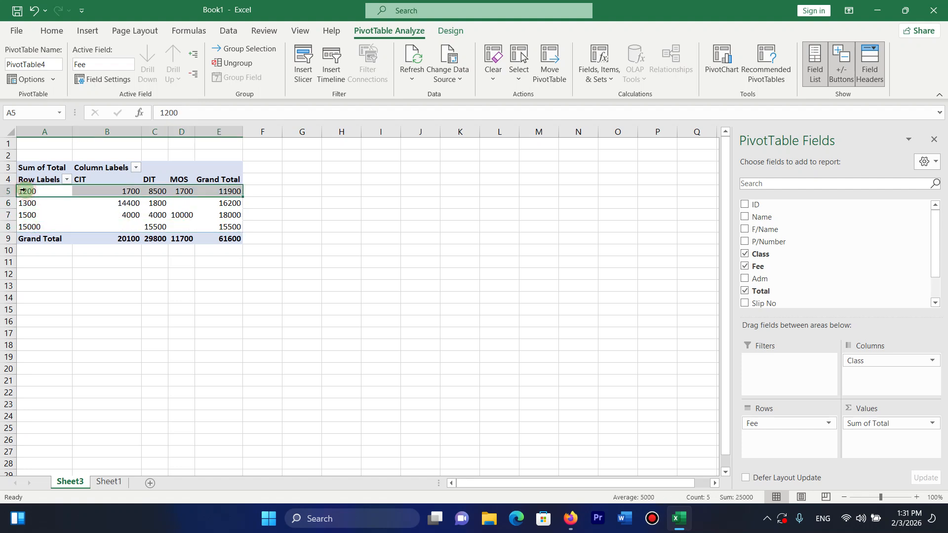
left_click(30, 203)
left_click(69, 216)
Check pivot values such as 8500, 10000, 15500 and the grand totals.
left_click(159, 192)
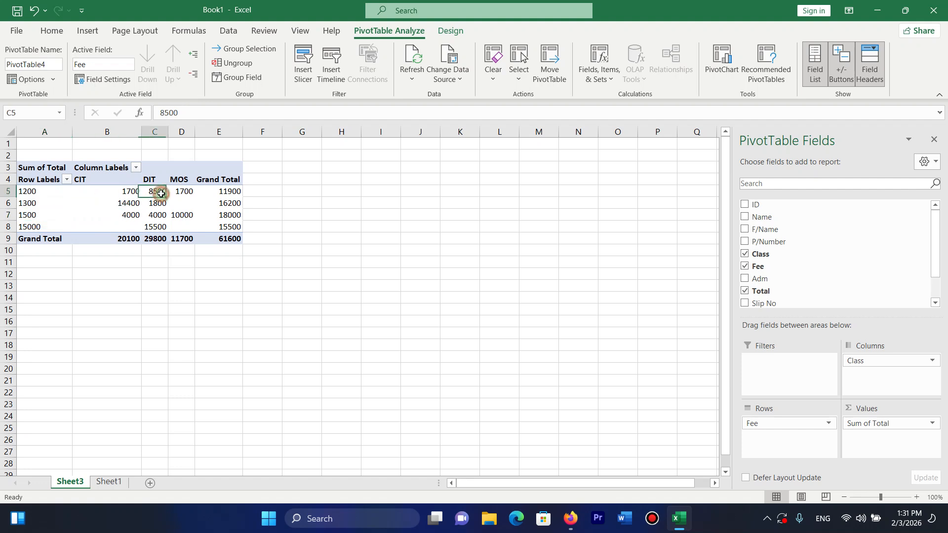
left_click(189, 191)
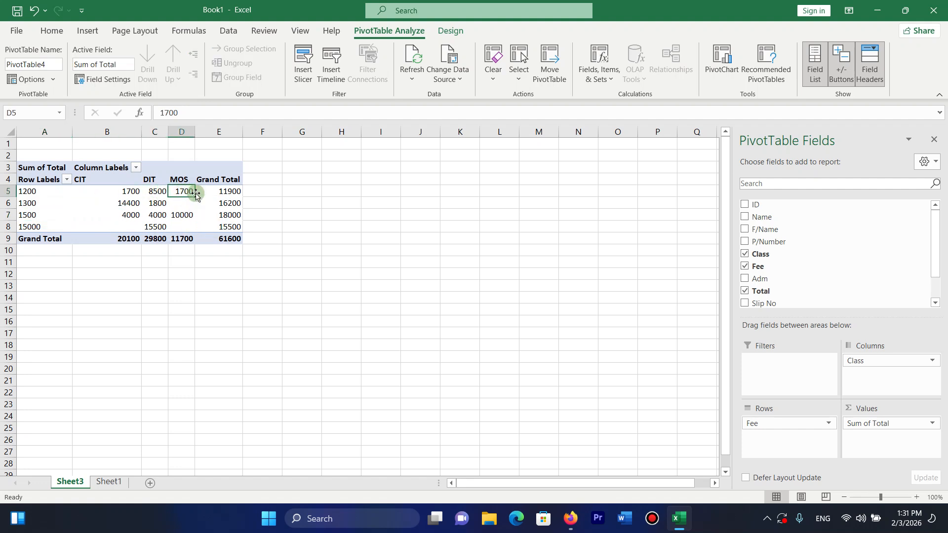
left_click(236, 191)
left_click(182, 213)
left_click(231, 223)
left_click(230, 239)
left_click(229, 249)
left_click(140, 238)
Select the entire PivotTable and cut it off Sheet3.
mouse_move(194, 231)
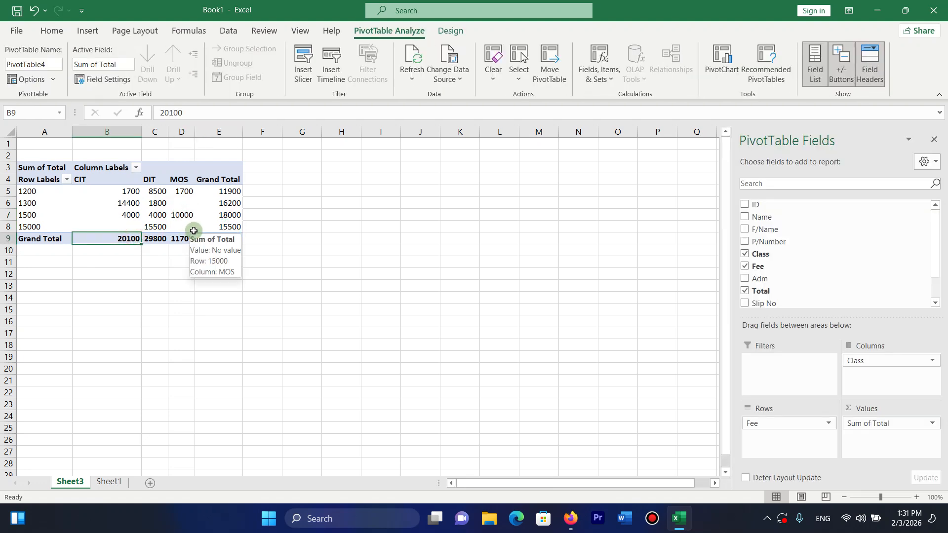
key("ctrl+a")
key("ctrl+x")
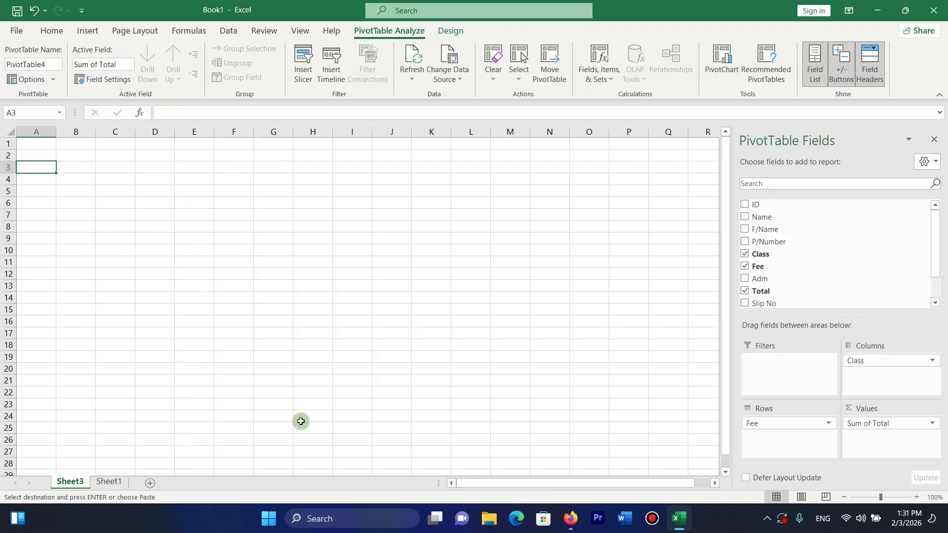
Delete Sheet3 and select the whole student fee table on Sheet1.
right_click(76, 481)
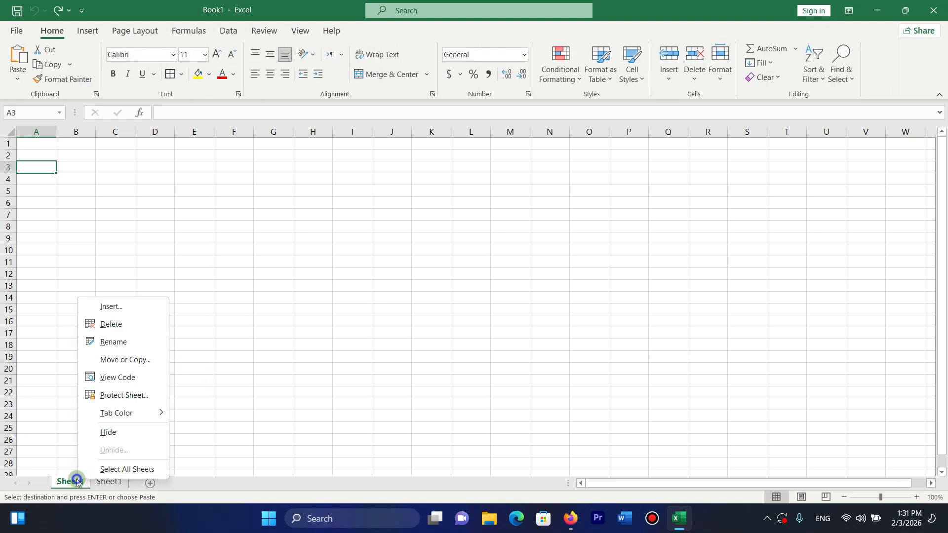
left_click(102, 324)
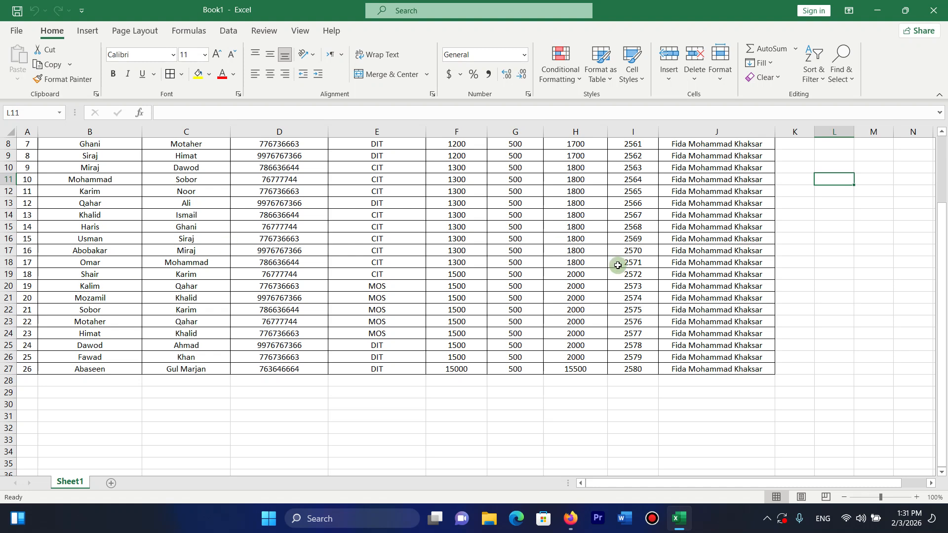
left_click_drag(944, 261, 937, 180)
left_click(456, 238)
left_click(173, 235)
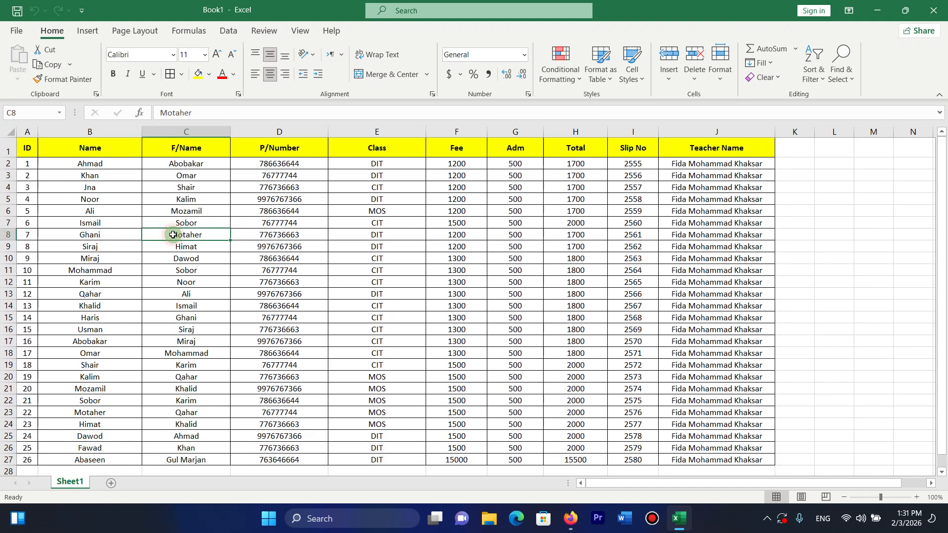
key("ctrl+a")
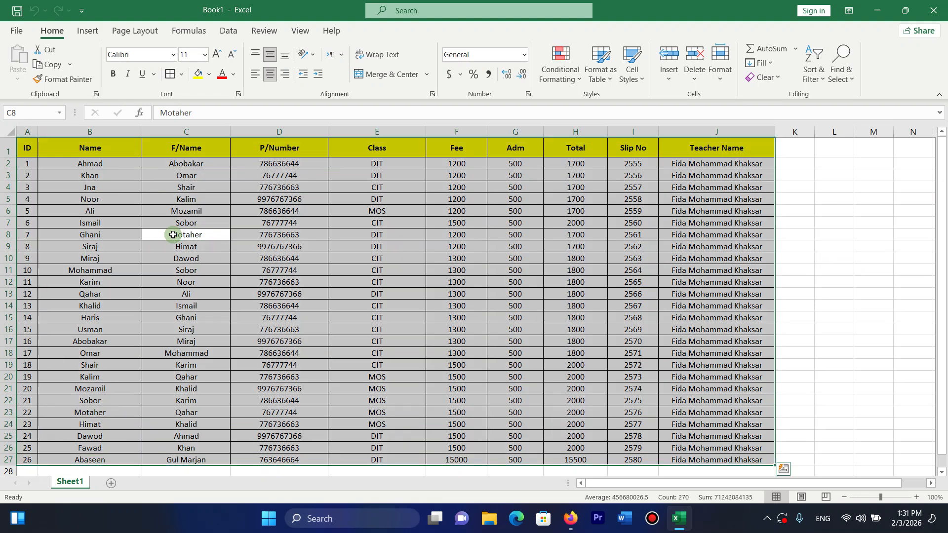
Open the SmartArt gallery and close it without inserting anything.
left_click(86, 32)
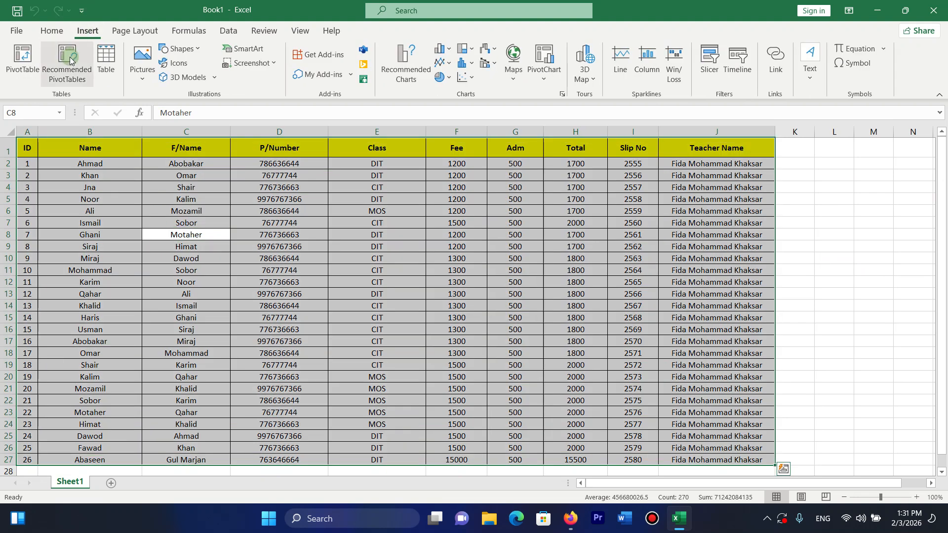
left_click(224, 52)
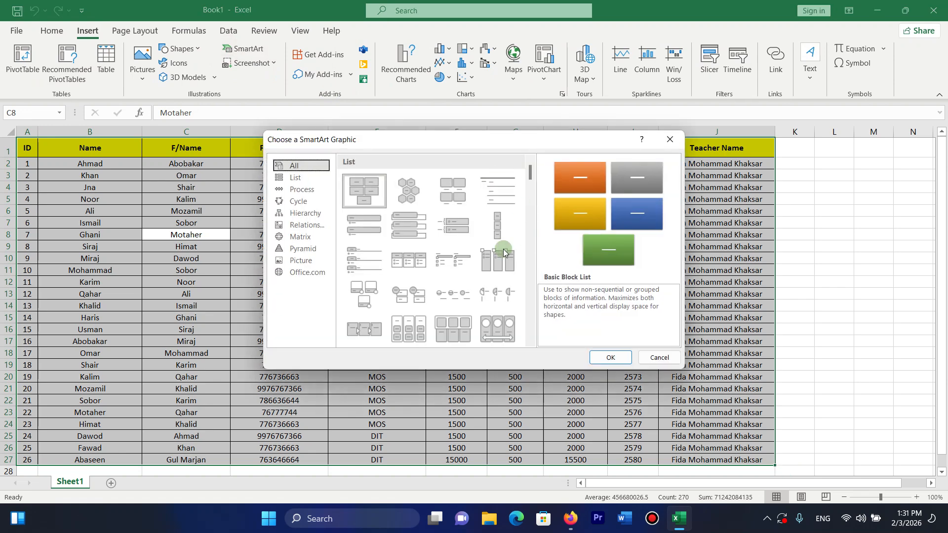
left_click(670, 140)
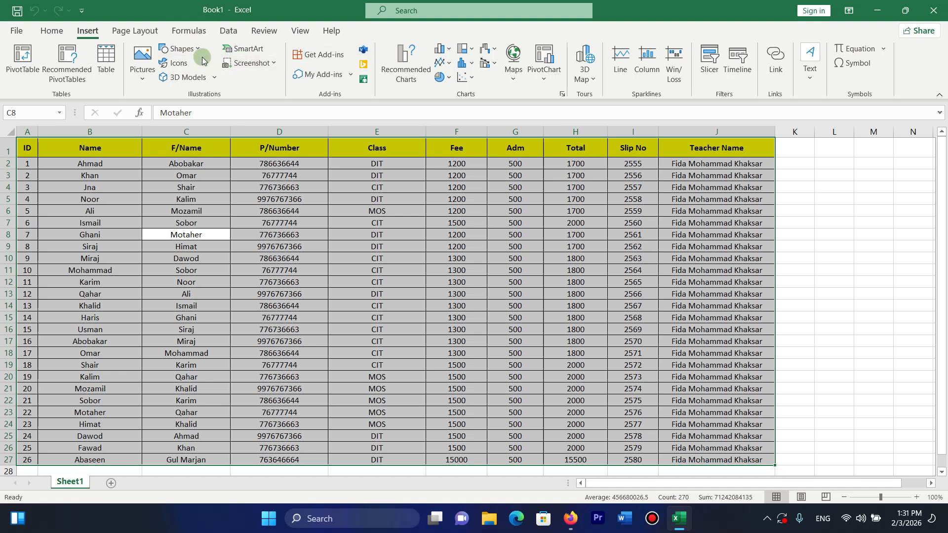
Insert the recommended Sum of Fee by Class PivotChart and nudge it left.
left_click(419, 61)
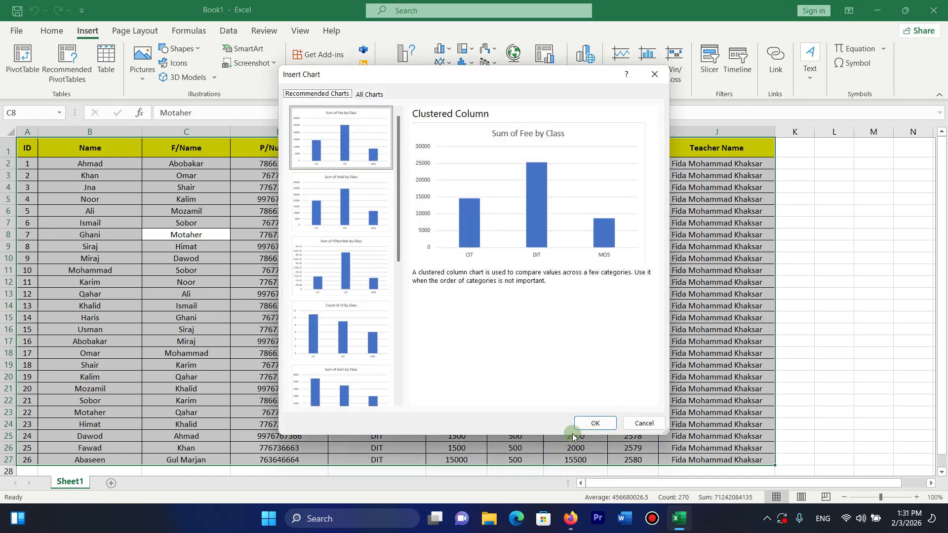
left_click(594, 423)
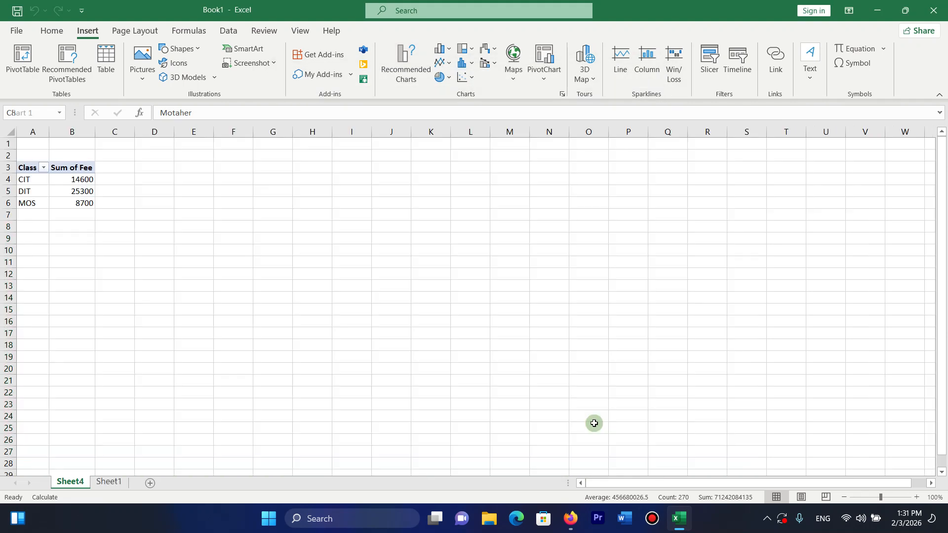
left_click(519, 274)
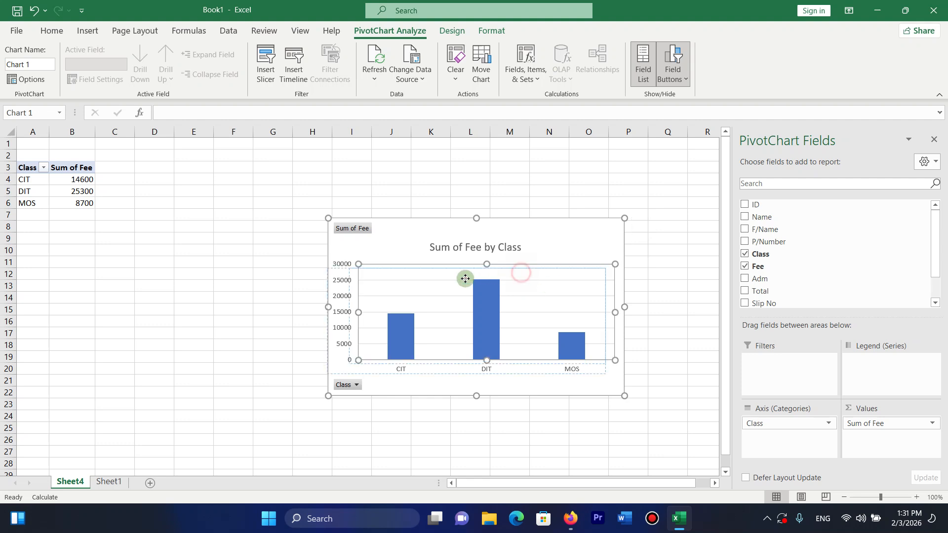
mouse_move(412, 277)
left_mouse_down()
mouse_move(430, 231)
mouse_move(404, 218)
left_mouse_up()
mouse_move(461, 299)
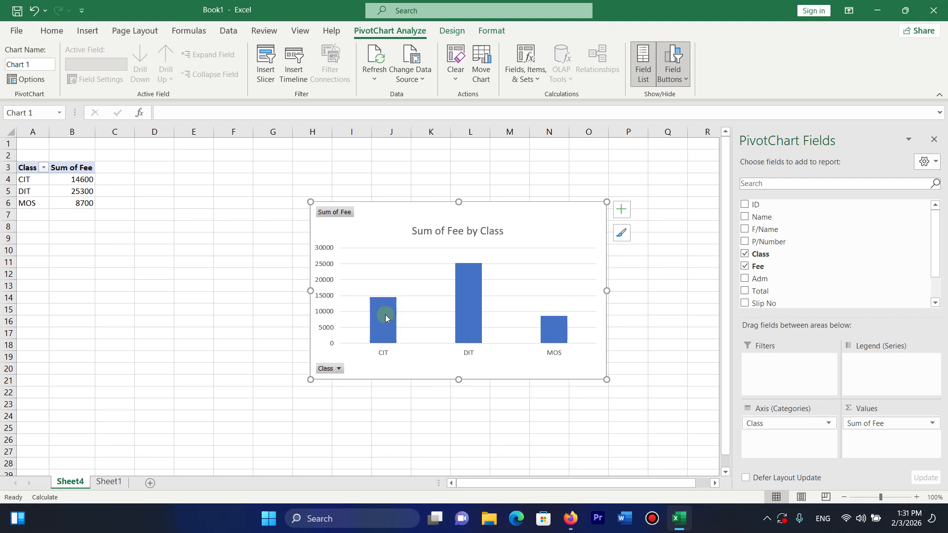
Check the Class filter and the fee totals CIT 14600, DIT 25300, MOS 8700.
left_click(118, 30)
left_click(89, 32)
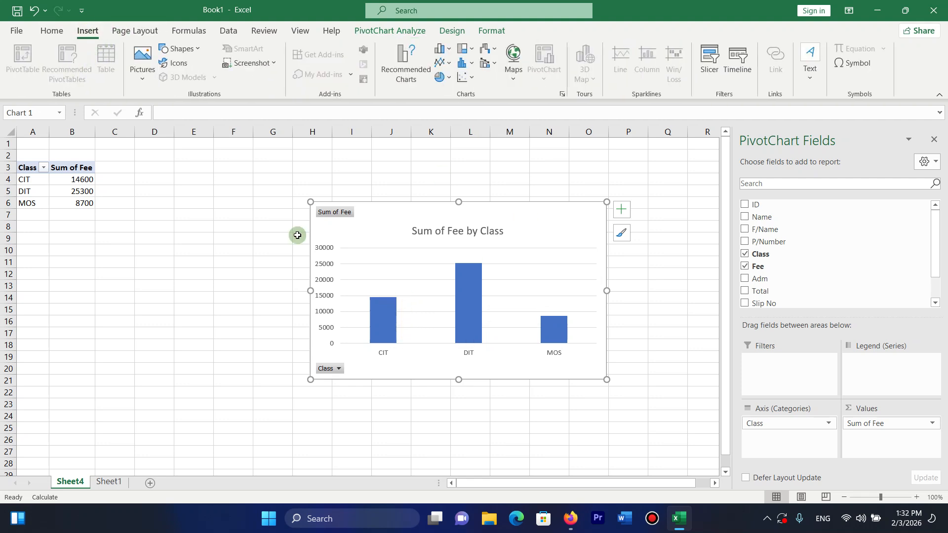
left_click(257, 249)
left_click(43, 167)
left_click(71, 178)
left_click(74, 179)
left_click(72, 192)
left_click(42, 192)
left_click(74, 202)
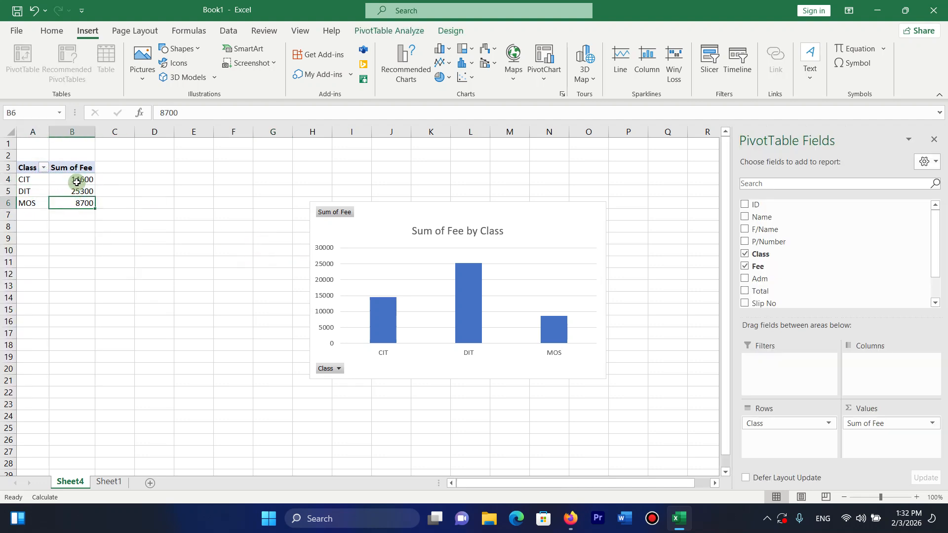
Add Adm and Total to the PivotTable, then try deleting a pivot cell, triggering a warning.
mouse_move(78, 181)
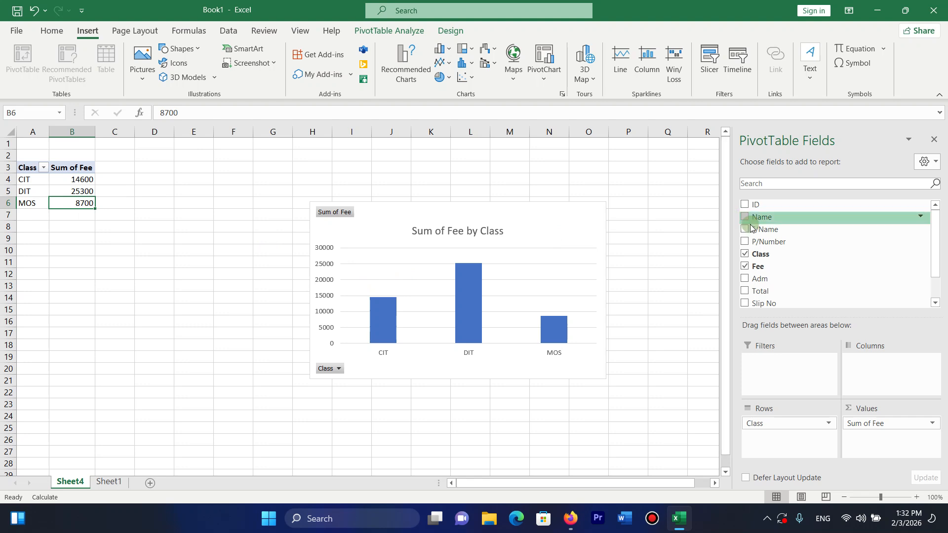
left_click(746, 280)
left_click(747, 292)
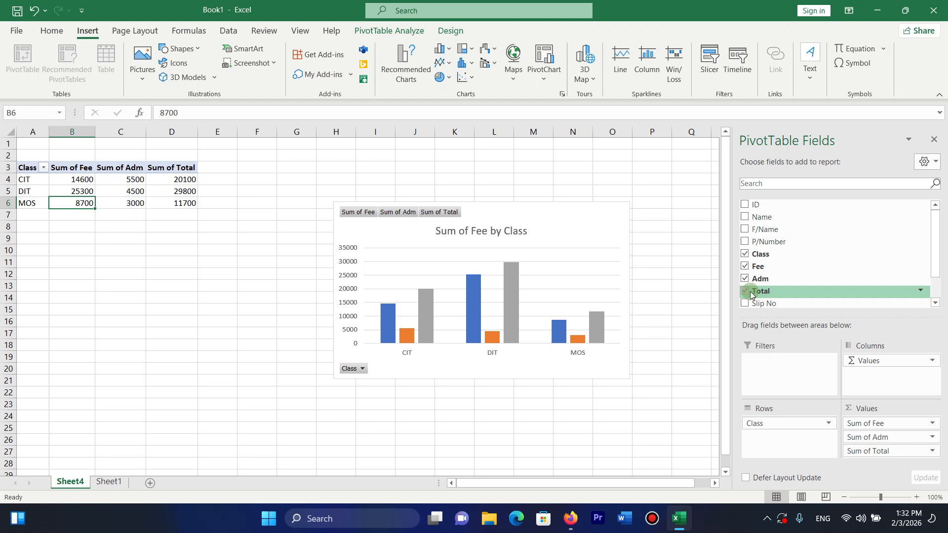
left_click(746, 292)
left_click(746, 292)
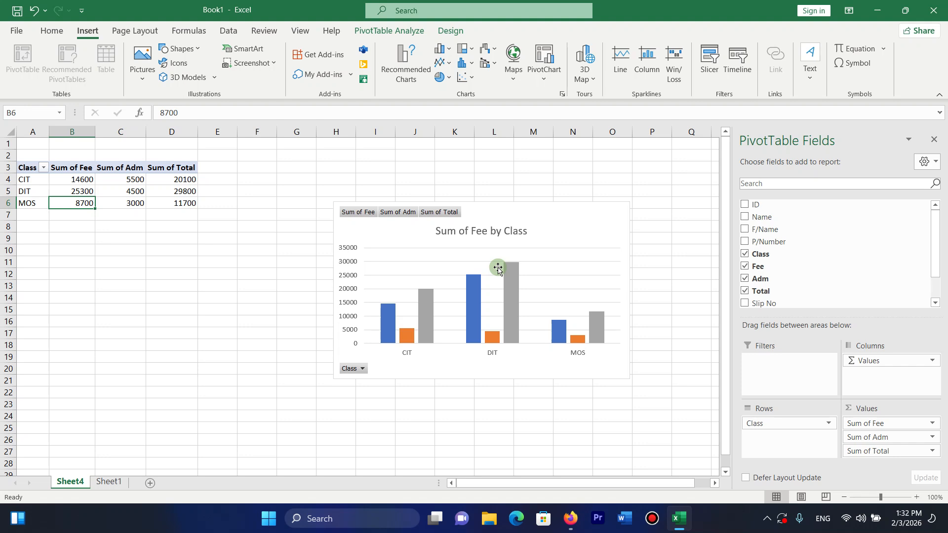
key("Delete")
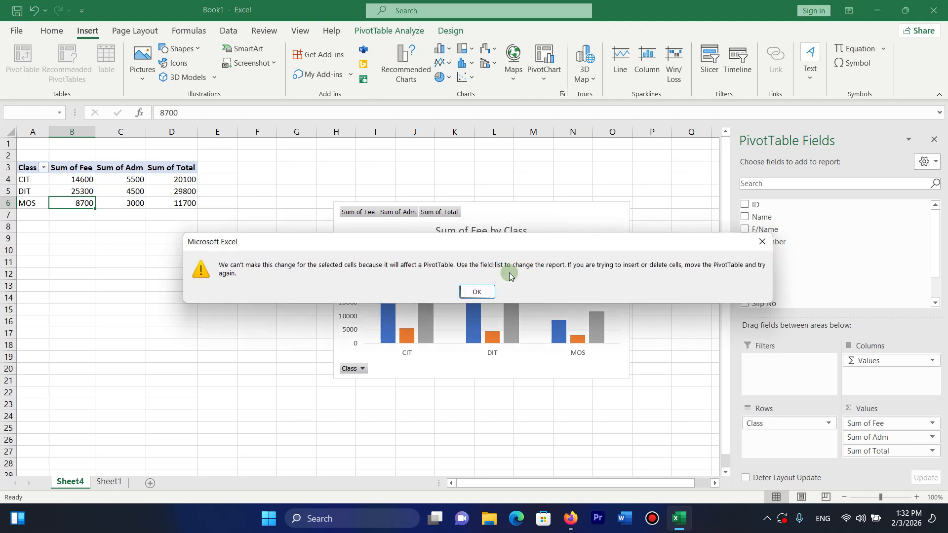
Dismiss the warning, permanently delete Sheet4, and open help about creating tables.
left_click(763, 242)
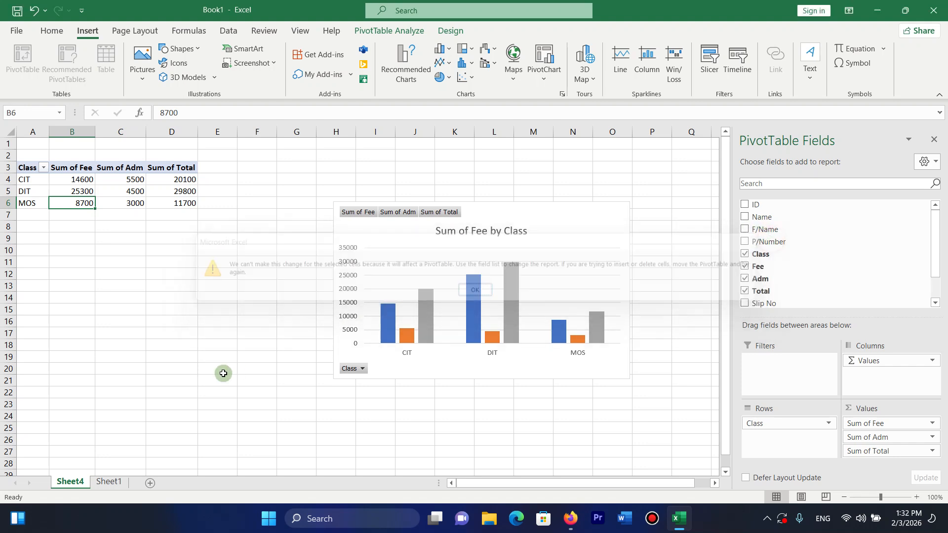
right_click(84, 476)
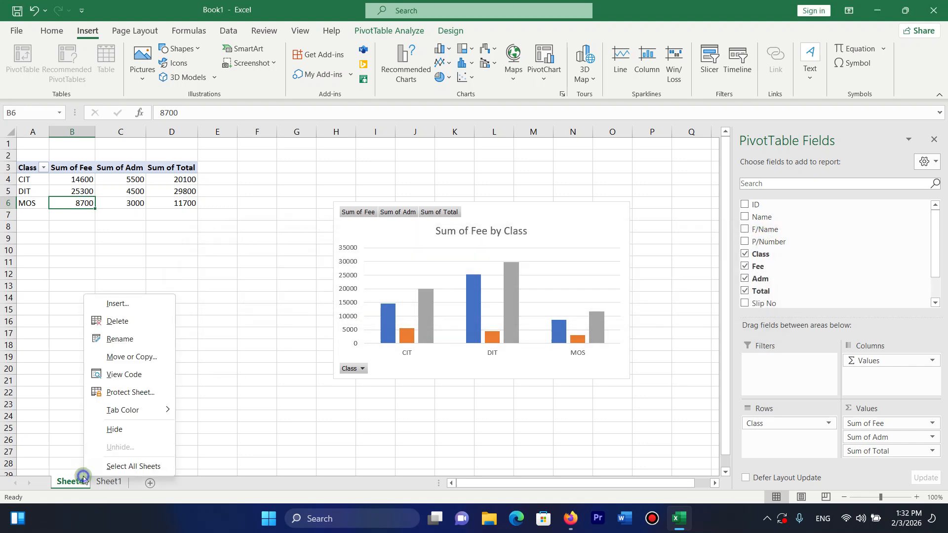
left_click(117, 321)
left_click(465, 290)
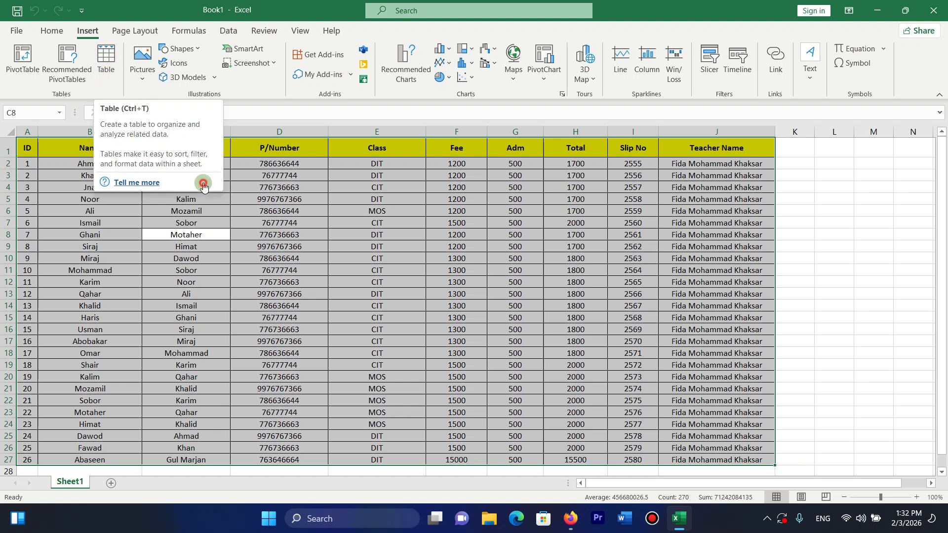
left_click(265, 196)
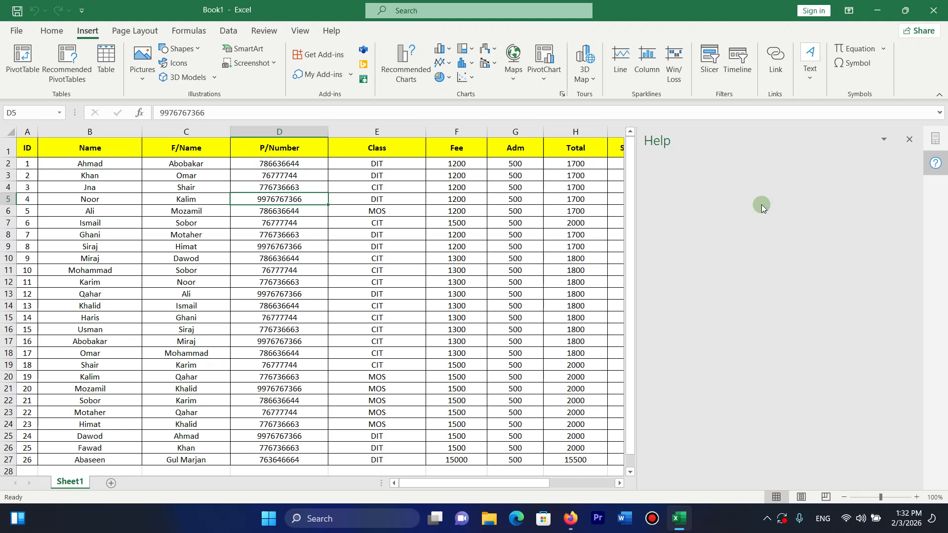
Close Excel with Alt+F4 and discard the changes to Book1.
key("alt+F4")
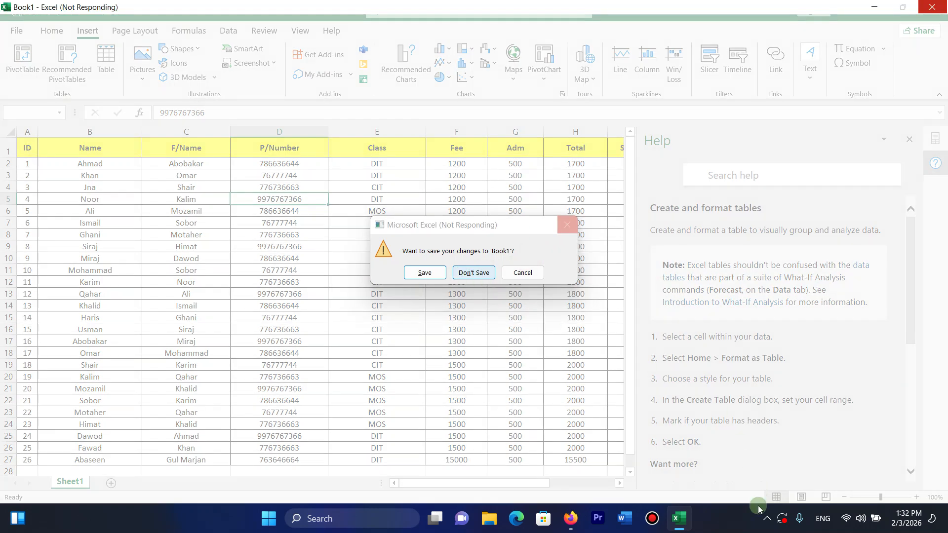
left_click(767, 518)
left_click(741, 486)
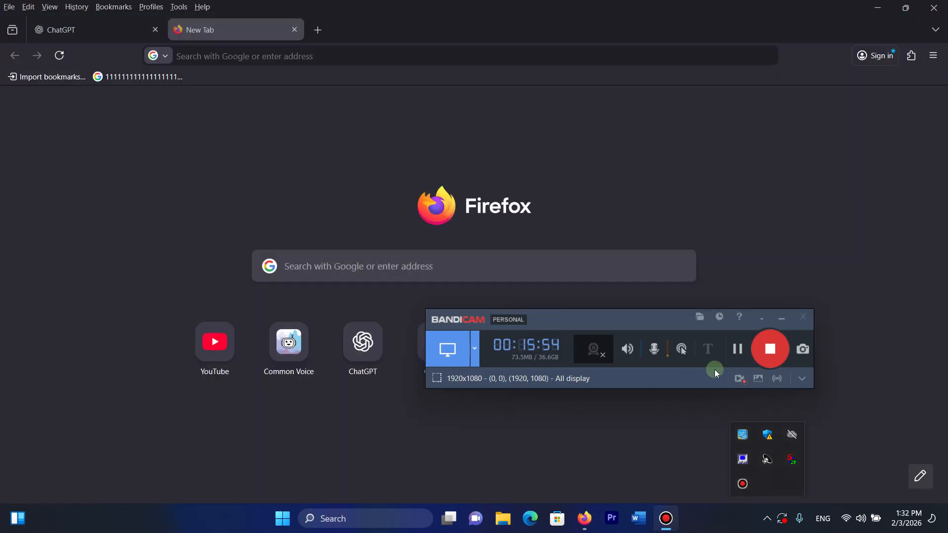